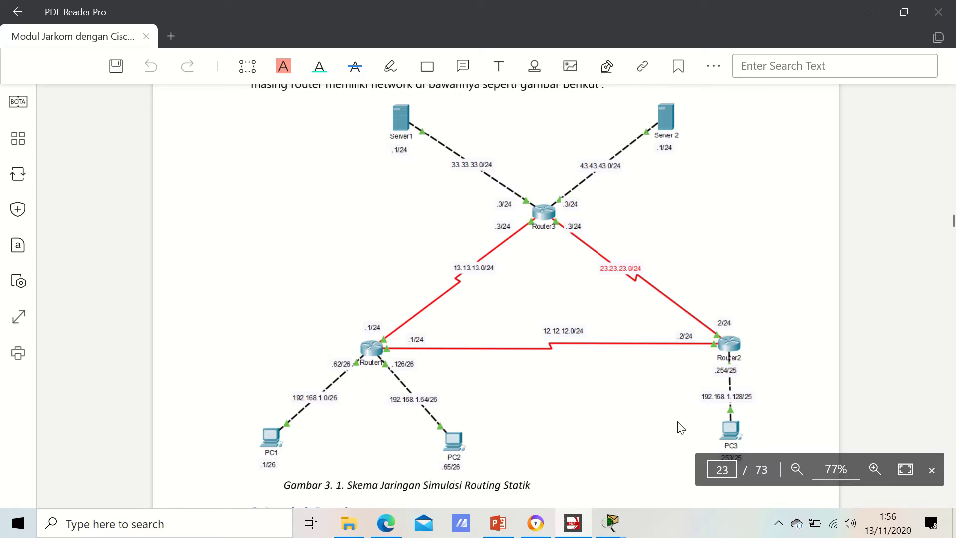
Read the static routing topology diagram and the experiment steps below it in the PDF module
{"action": "left_click", "coordinate": [951, 502]}
{"action": "left_click", "coordinate": [951, 502]}
{"action": "left_click", "coordinate": [951, 502]}
{"action": "left_click", "coordinate": [951, 502]}
{"action": "left_click", "coordinate": [951, 502]}
{"action": "left_click", "coordinate": [951, 502]}
{"action": "left_click", "coordinate": [951, 502]}
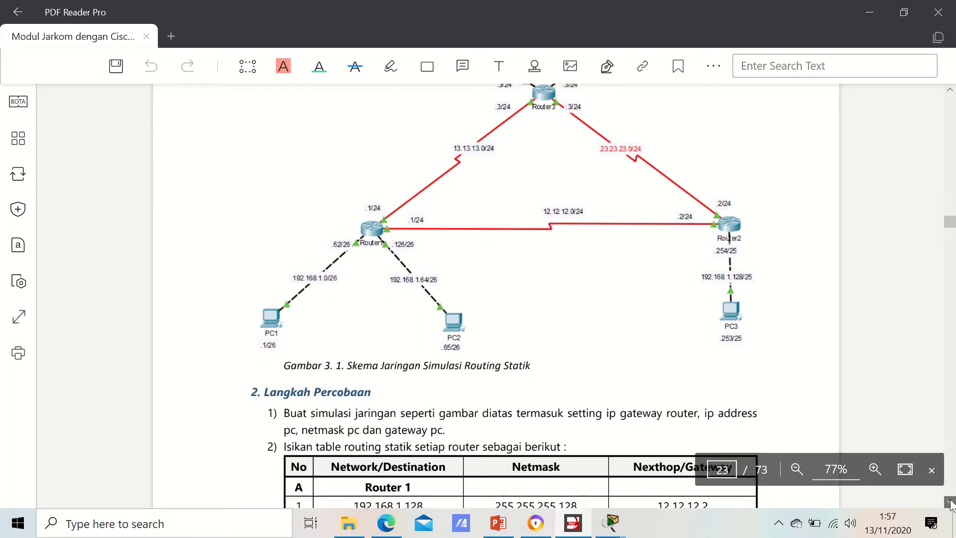
{"action": "left_click", "coordinate": [951, 502]}
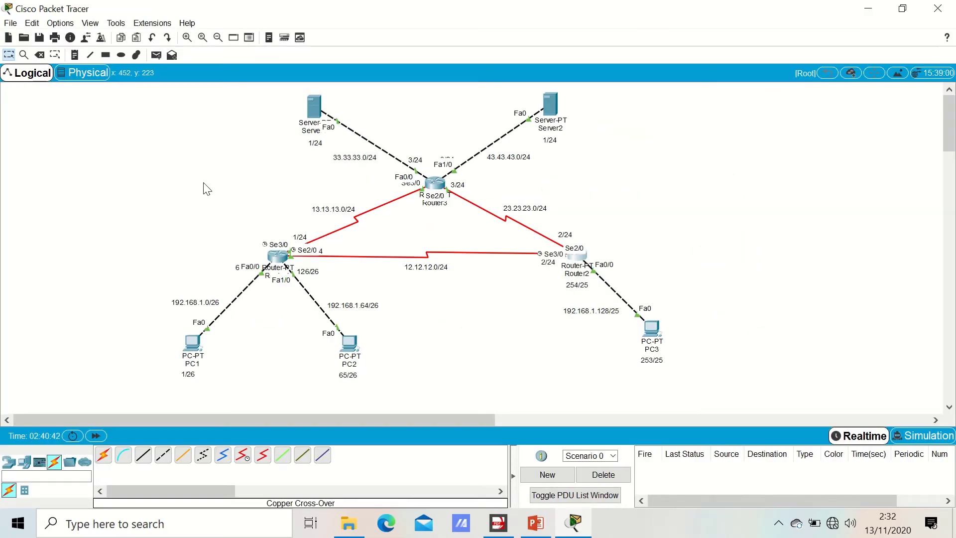
Review the interface preferences that control port labels in the Packet Tracer logical workspace
{"action": "left_click", "coordinate": [58, 24]}
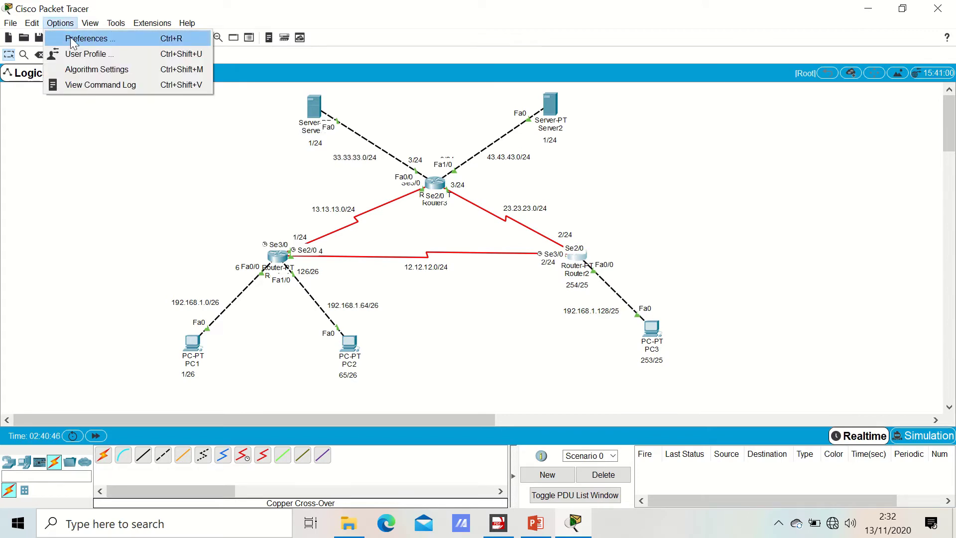
{"action": "left_click", "coordinate": [72, 40]}
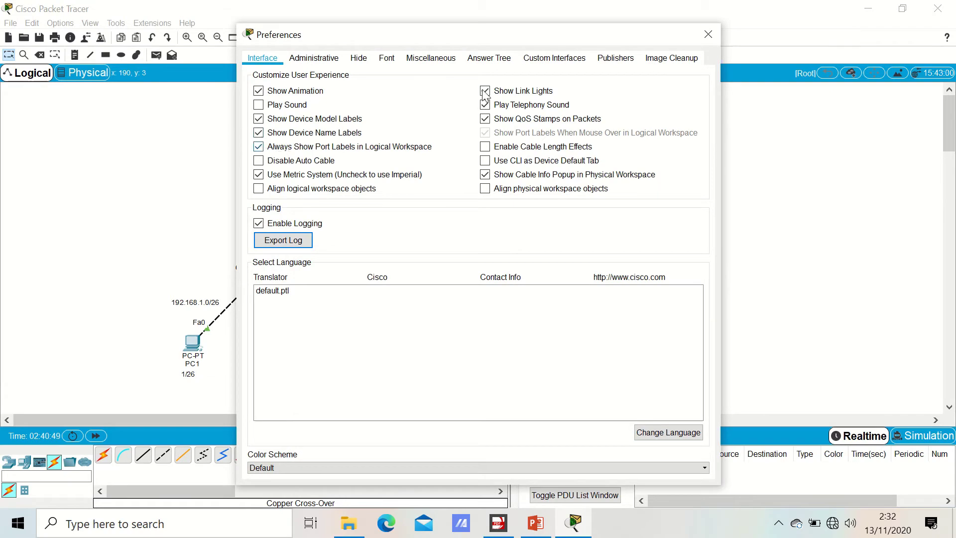
{"action": "left_click", "coordinate": [707, 36]}
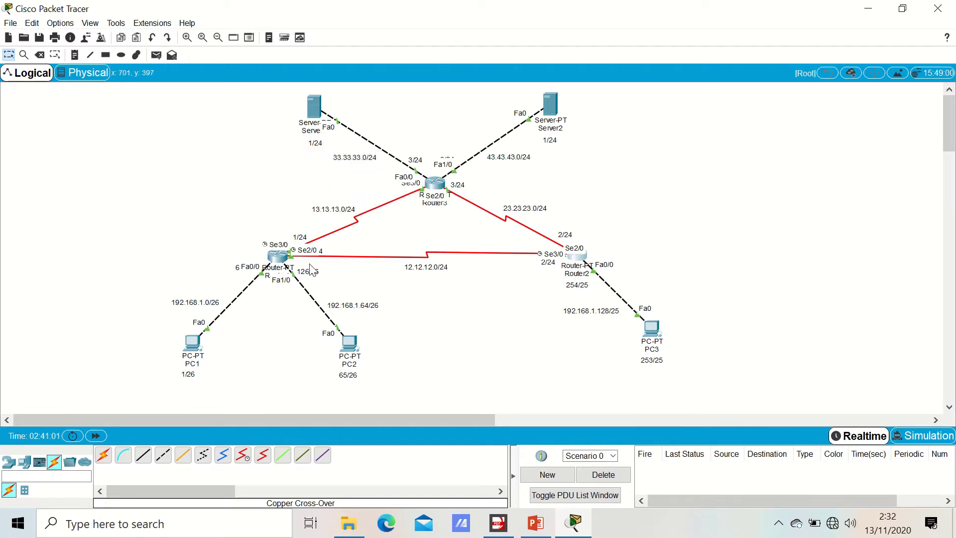
Turn off the preference that always shows port labels in the logical workspace
{"action": "mouse_move", "coordinate": [264, 283]}
{"action": "left_click", "coordinate": [59, 23]}
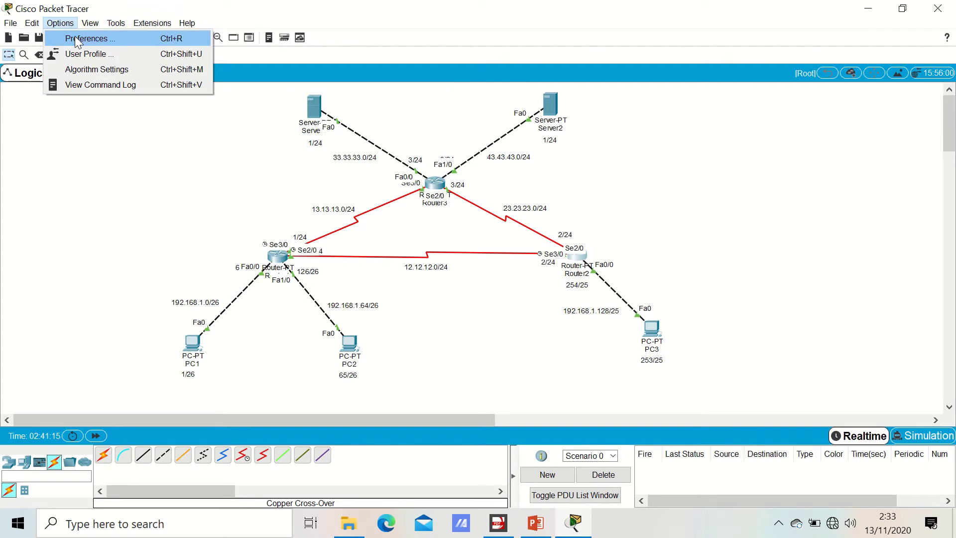
{"action": "left_click", "coordinate": [75, 39]}
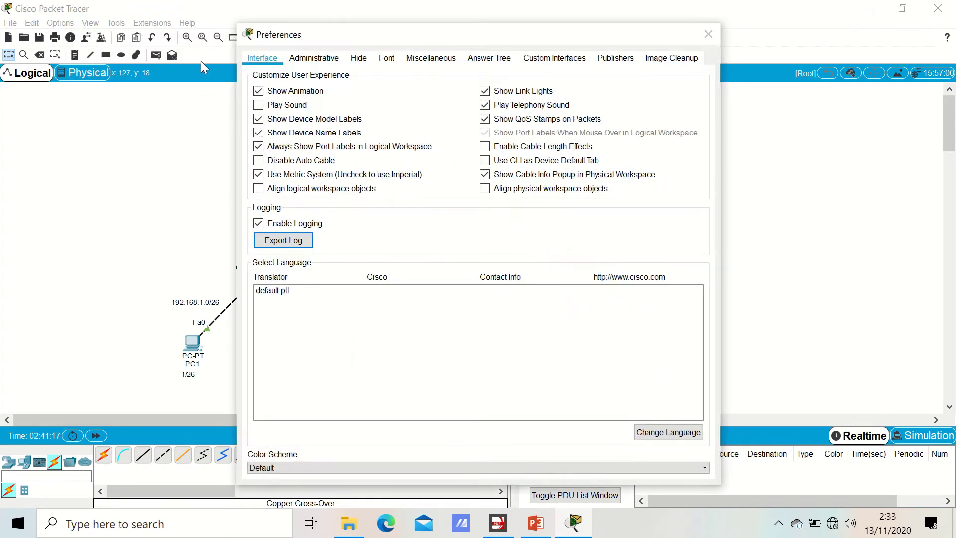
{"action": "left_click", "coordinate": [258, 146]}
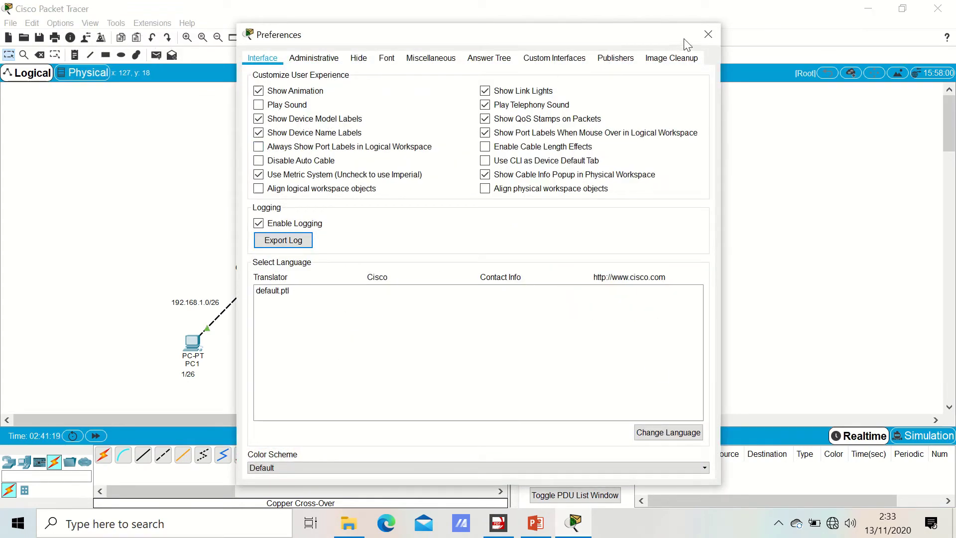
{"action": "left_click", "coordinate": [697, 38]}
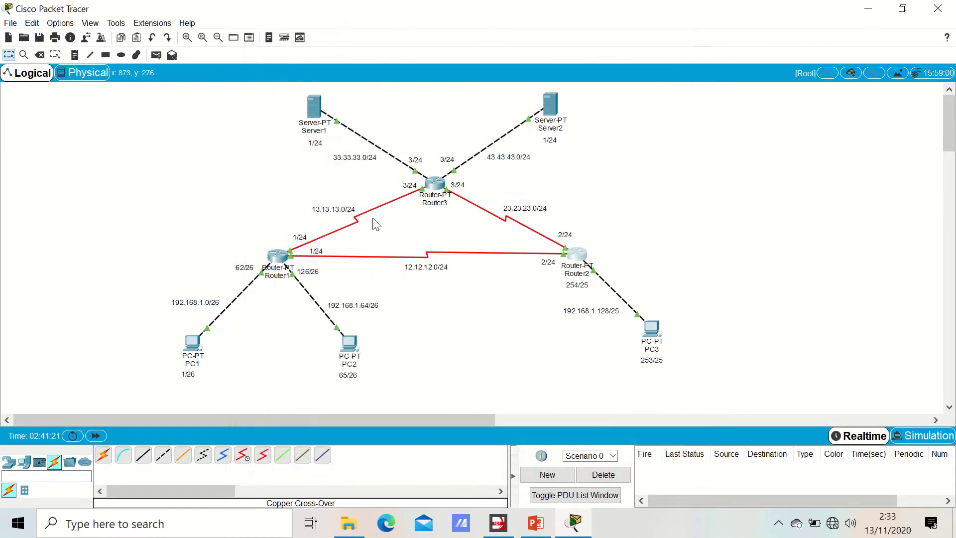
Check Router1's IP address and subnet mask settings on Serial2/0, Serial3/0, FastEthernet0/0 and FastEthernet1/0
{"action": "left_click", "coordinate": [283, 257]}
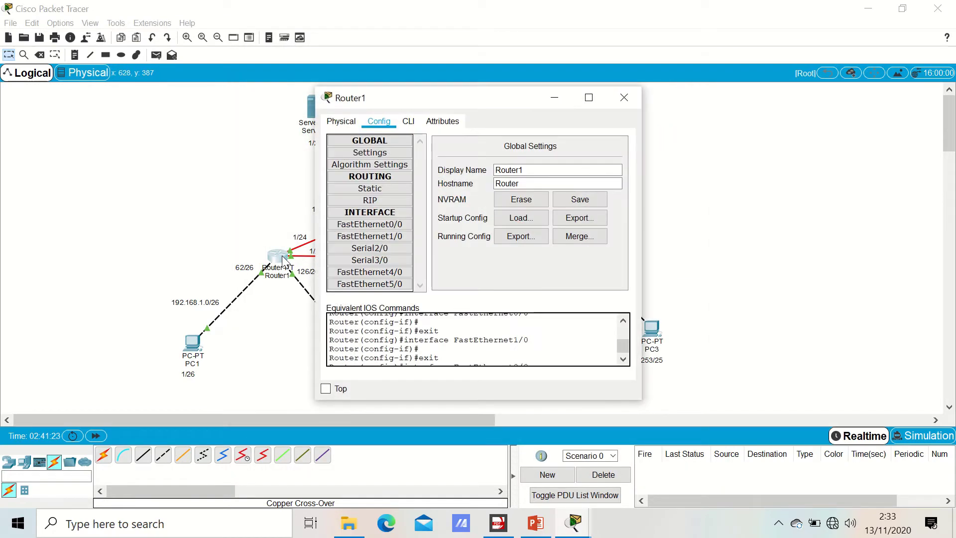
{"action": "left_click", "coordinate": [374, 249]}
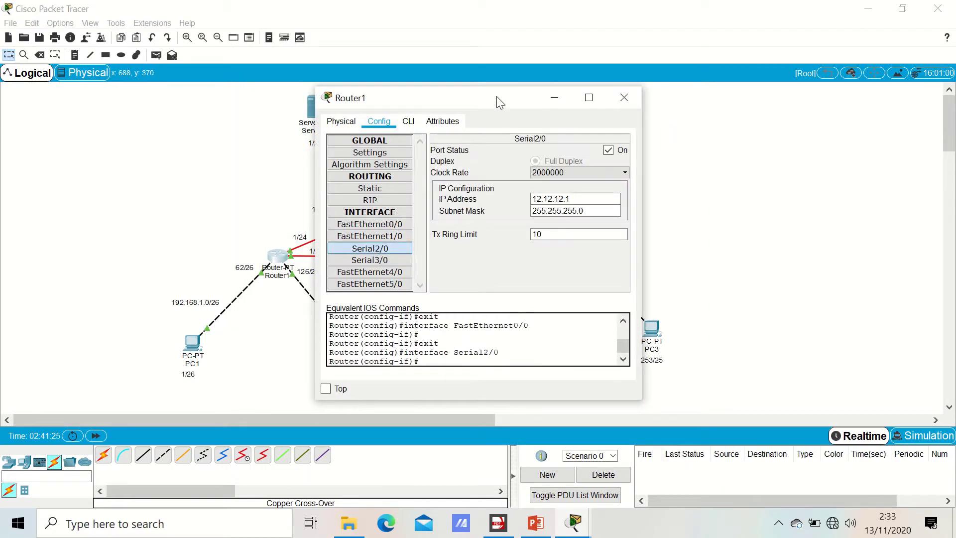
{"action": "left_click_drag", "start_coordinate": [503, 98], "coordinate": [705, 89]}
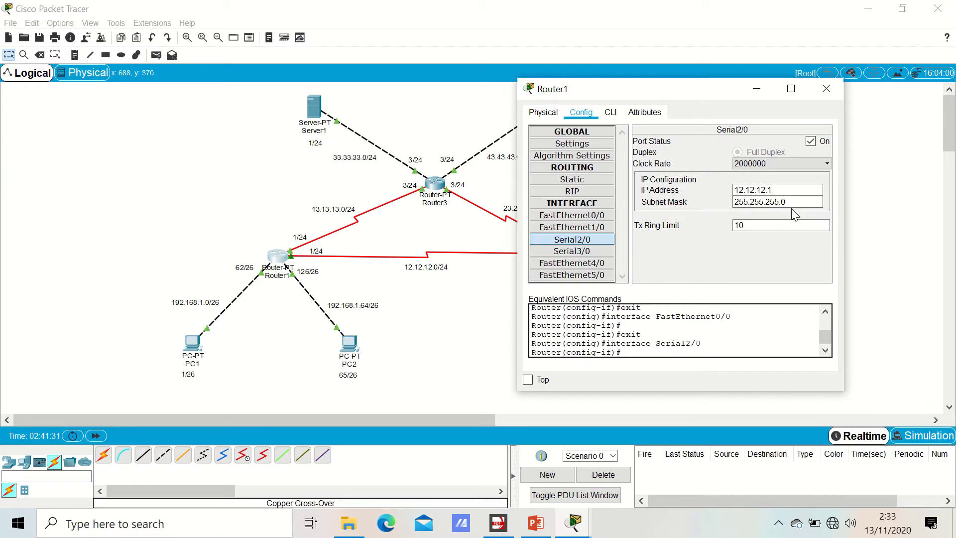
{"action": "left_click", "coordinate": [575, 248]}
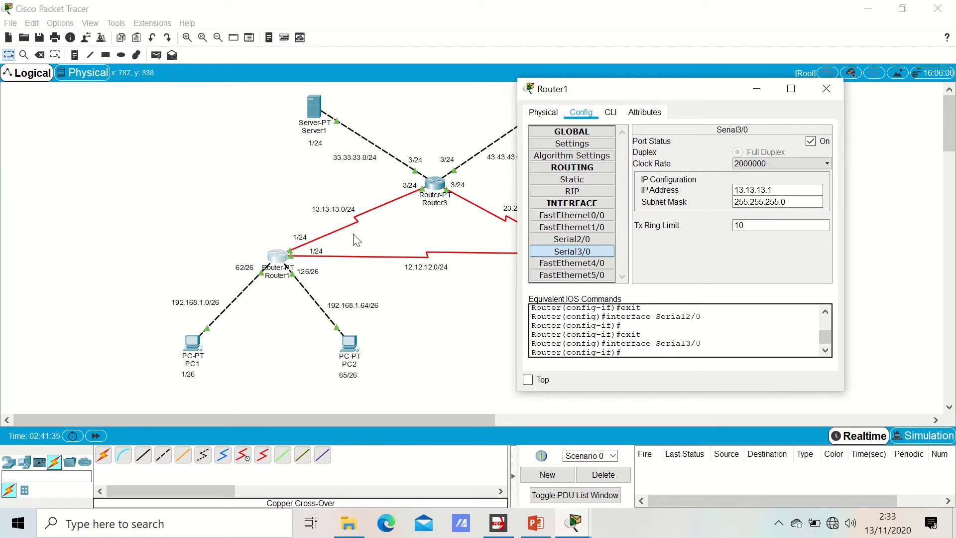
{"action": "left_click", "coordinate": [560, 215]}
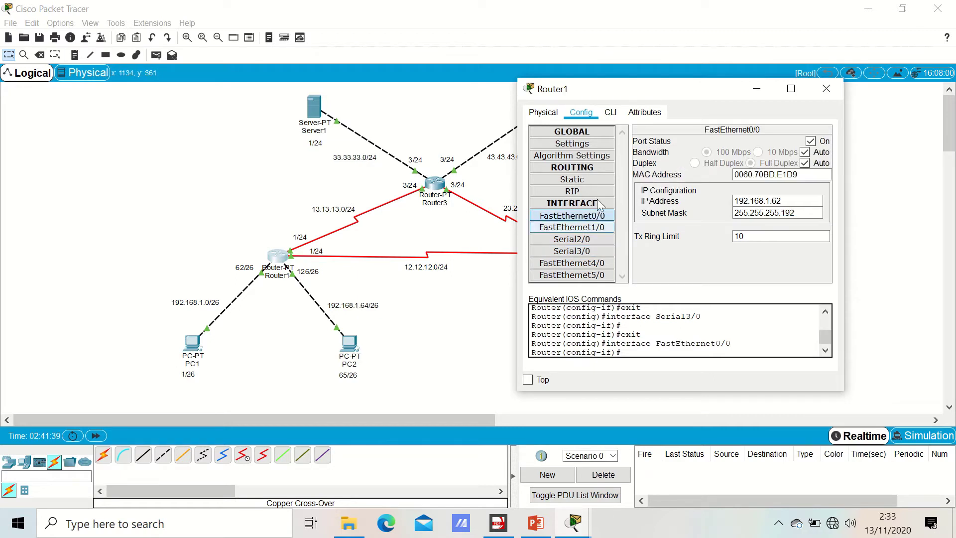
{"action": "left_click", "coordinate": [575, 227]}
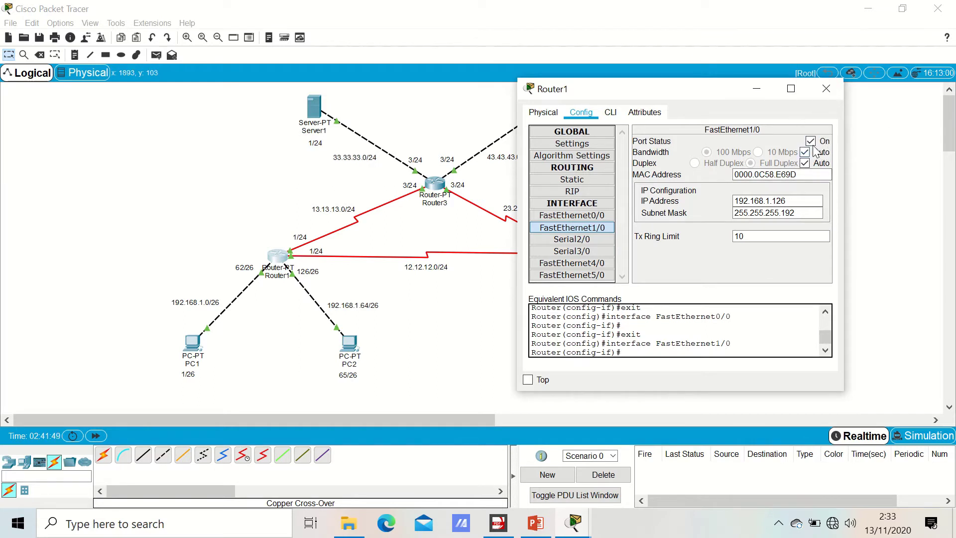
{"action": "left_click", "coordinate": [822, 93]}
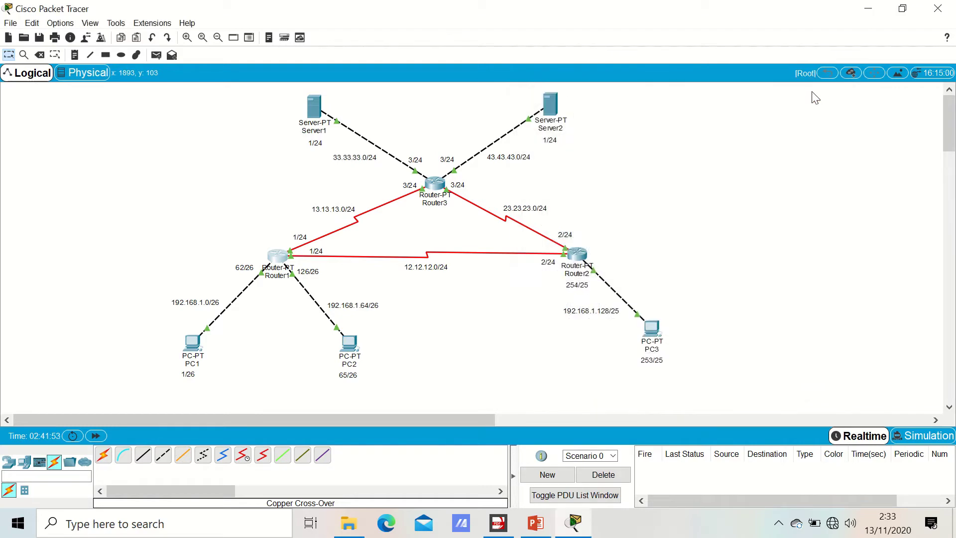
Check Router2's IP address and subnet mask settings on Serial2/0, Serial3/0 and FastEthernet0/0
{"action": "left_click", "coordinate": [577, 254]}
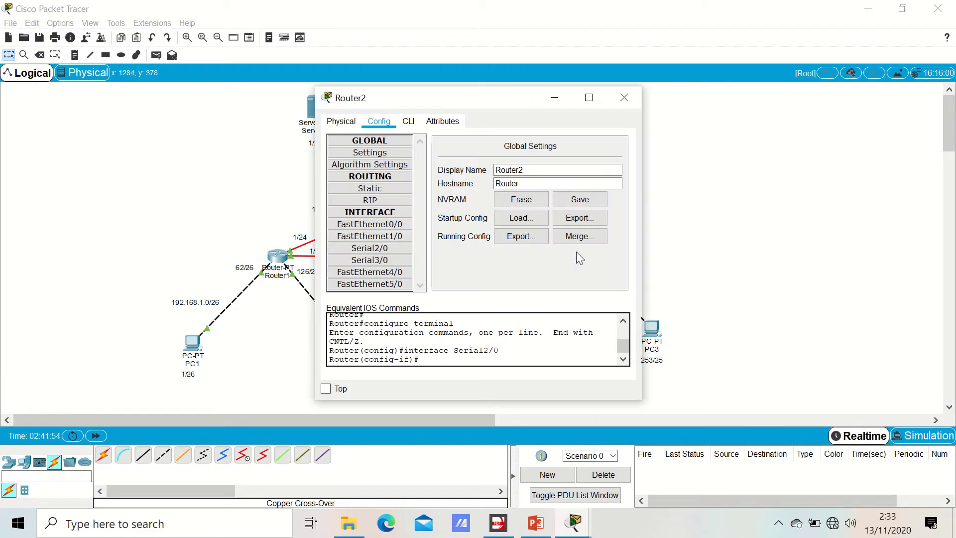
{"action": "left_click", "coordinate": [361, 249]}
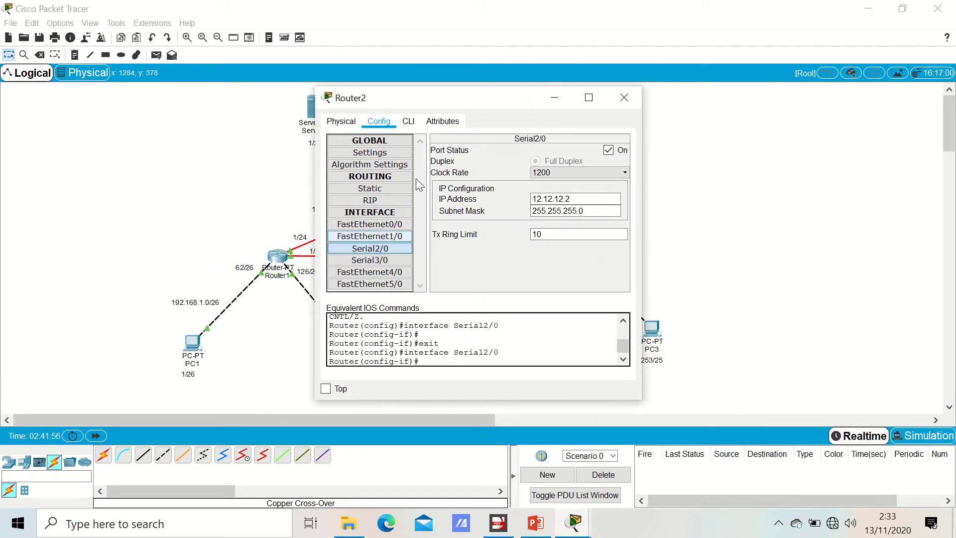
{"action": "left_click_drag", "start_coordinate": [473, 103], "coordinate": [726, 97]}
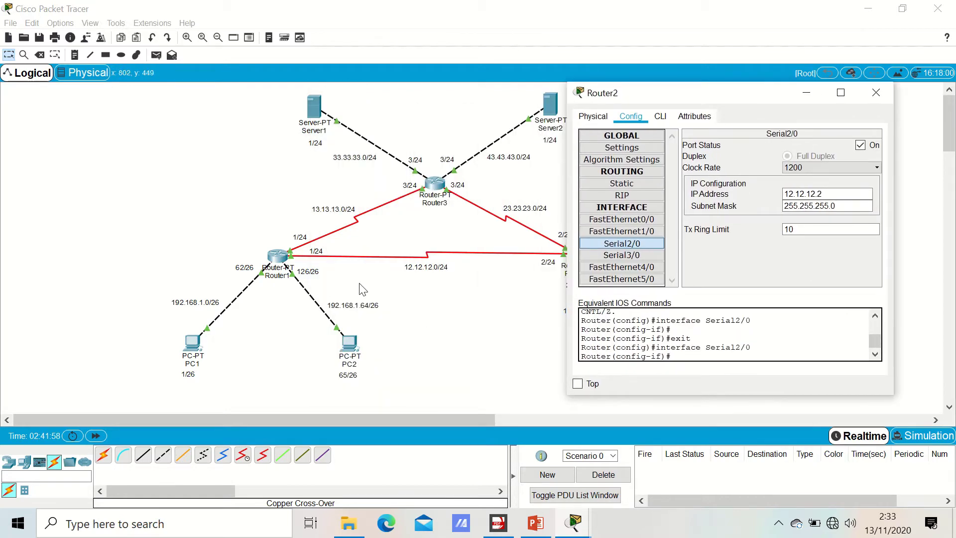
{"action": "left_click", "coordinate": [610, 255]}
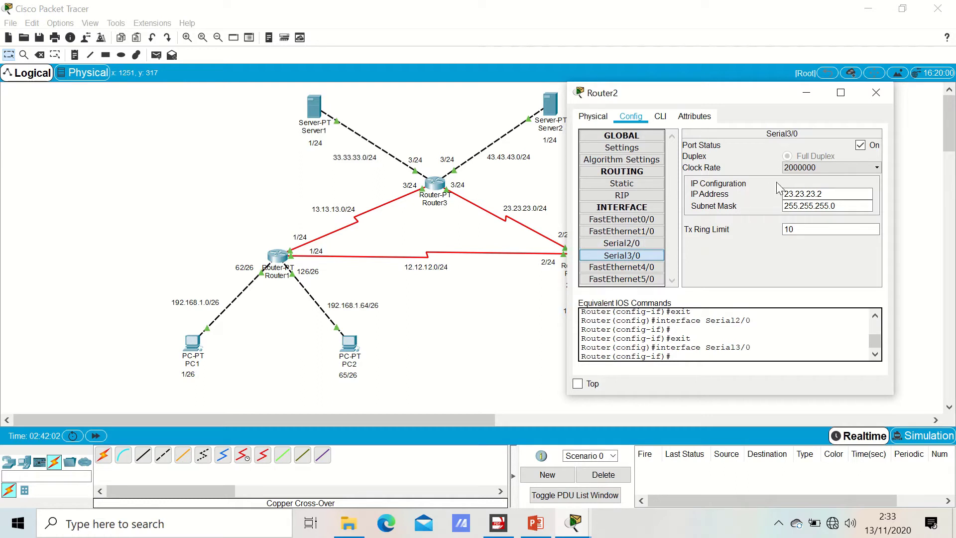
{"action": "left_click", "coordinate": [626, 221]}
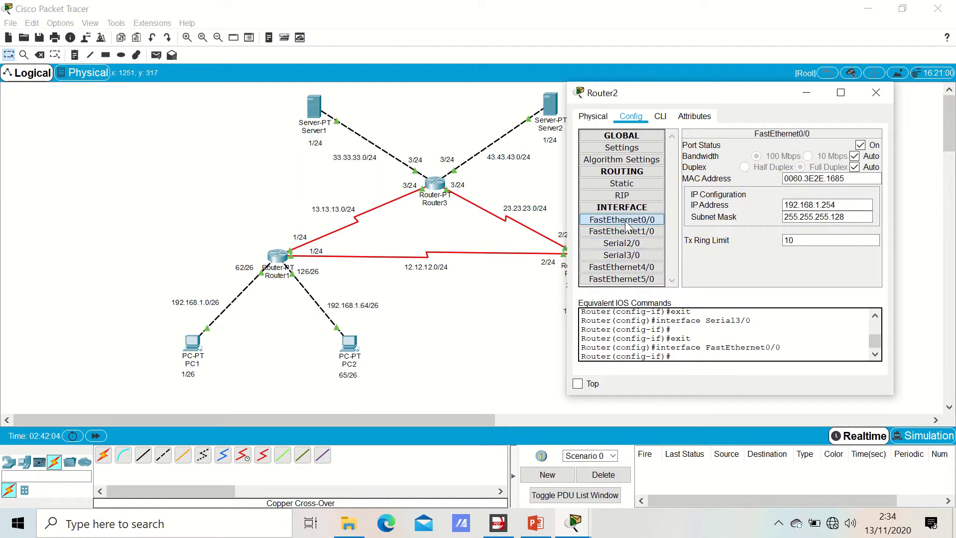
{"action": "left_click_drag", "start_coordinate": [671, 95], "coordinate": [782, 84]}
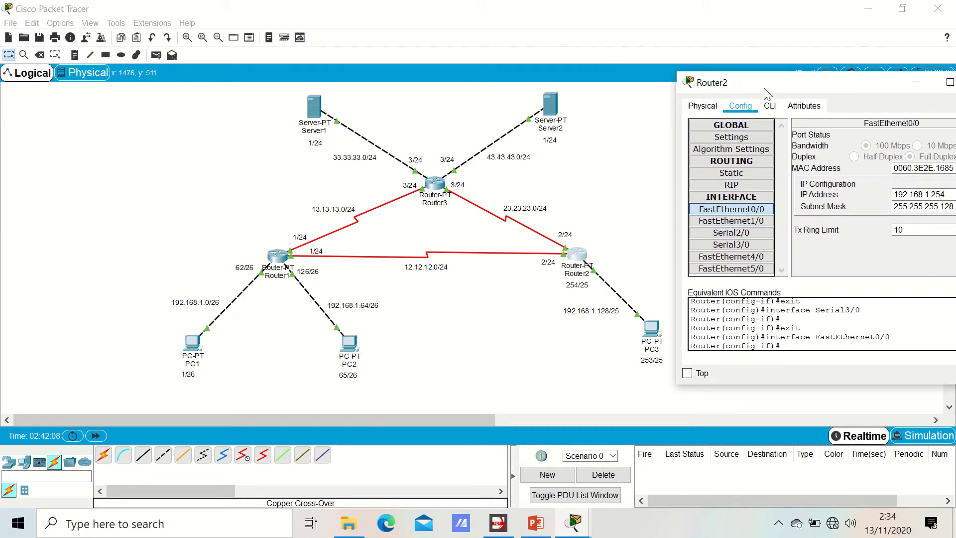
{"action": "left_click_drag", "start_coordinate": [766, 90], "coordinate": [631, 85]}
{"action": "left_click", "coordinate": [861, 69]}
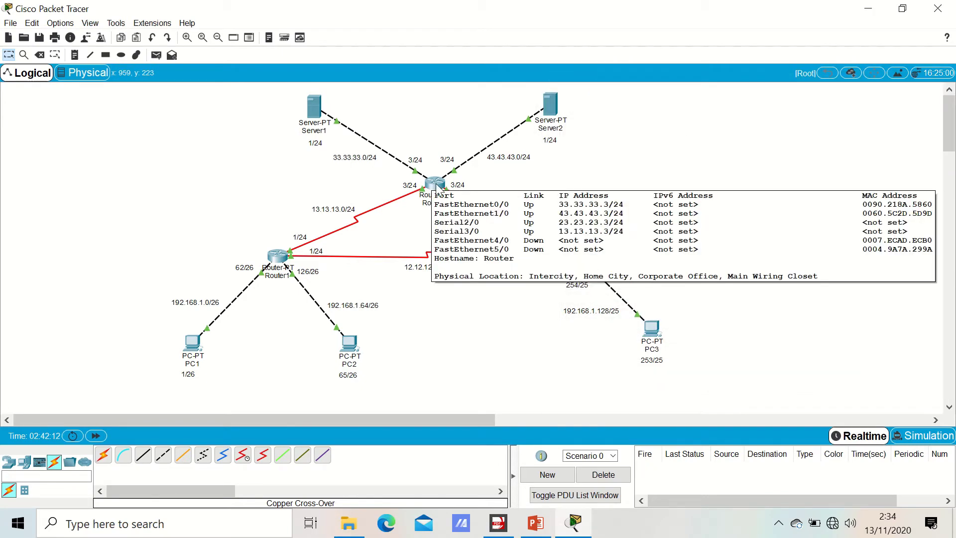
Check Router3's IP address and subnet mask settings on Serial2/0, Serial3/0, FastEthernet0/0 and FastEthernet1/0
{"action": "left_click", "coordinate": [437, 188]}
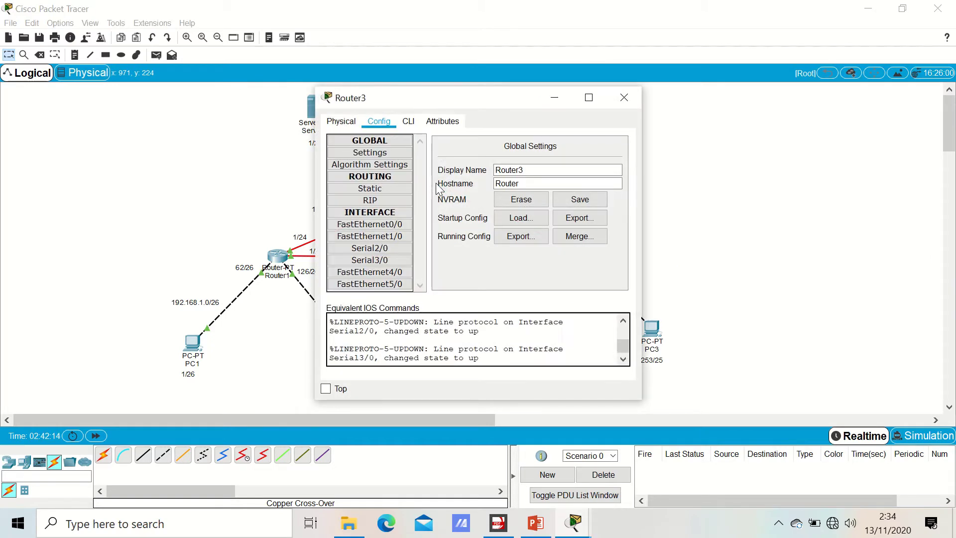
{"action": "left_click", "coordinate": [374, 249]}
{"action": "left_click_drag", "start_coordinate": [466, 103], "coordinate": [721, 71]}
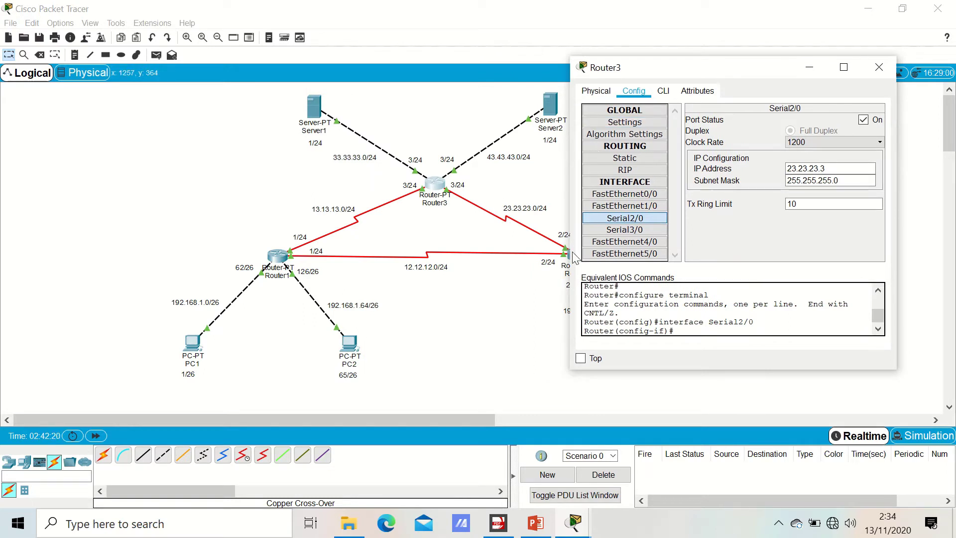
{"action": "left_click", "coordinate": [613, 232]}
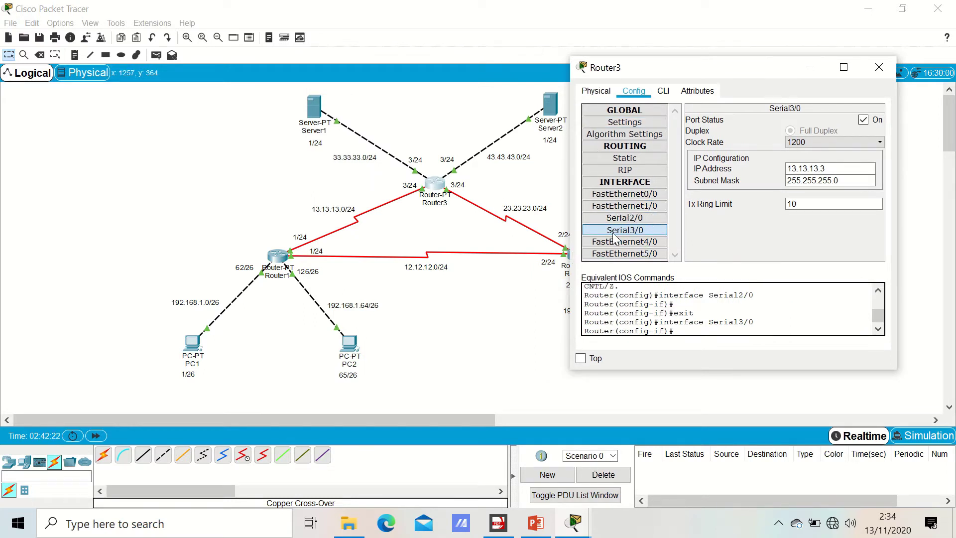
{"action": "left_click", "coordinate": [604, 196]}
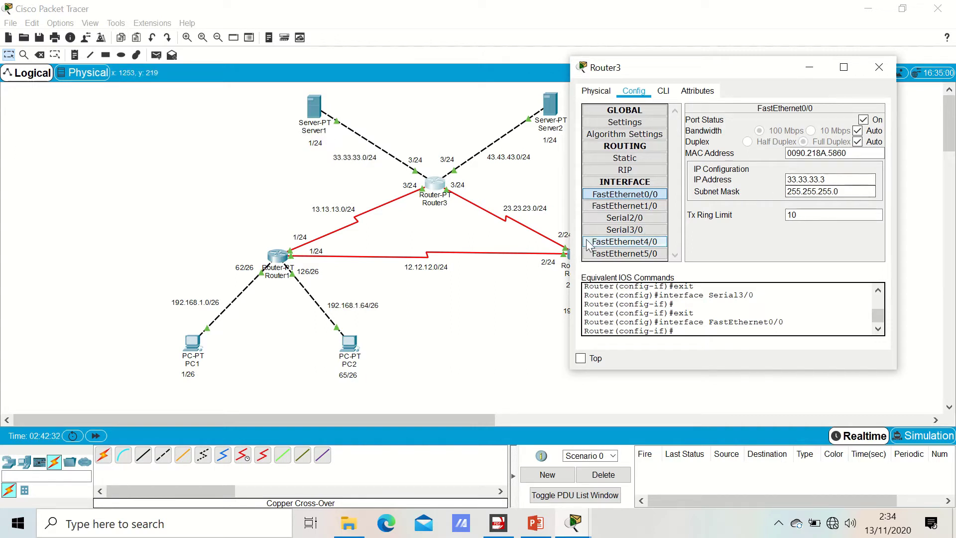
{"action": "left_click", "coordinate": [595, 208]}
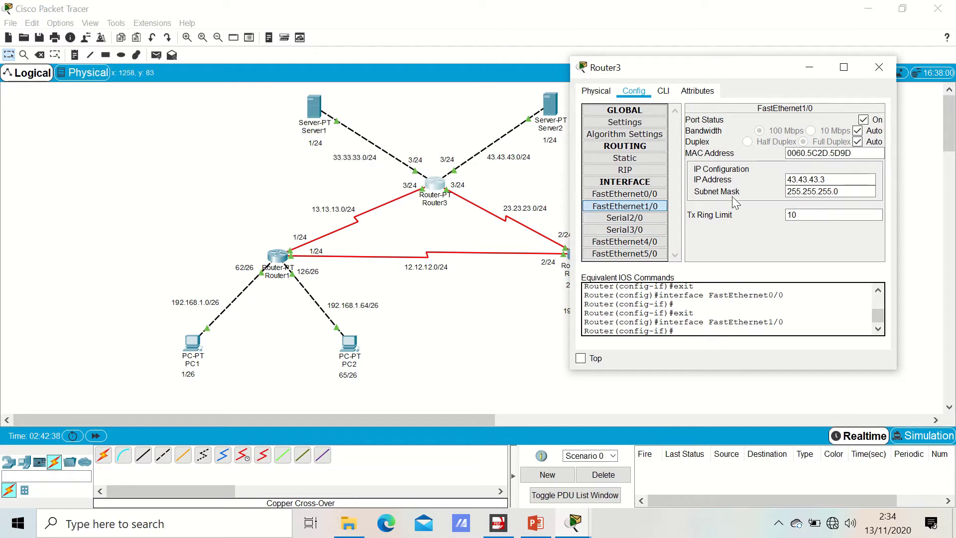
{"action": "left_click", "coordinate": [878, 67]}
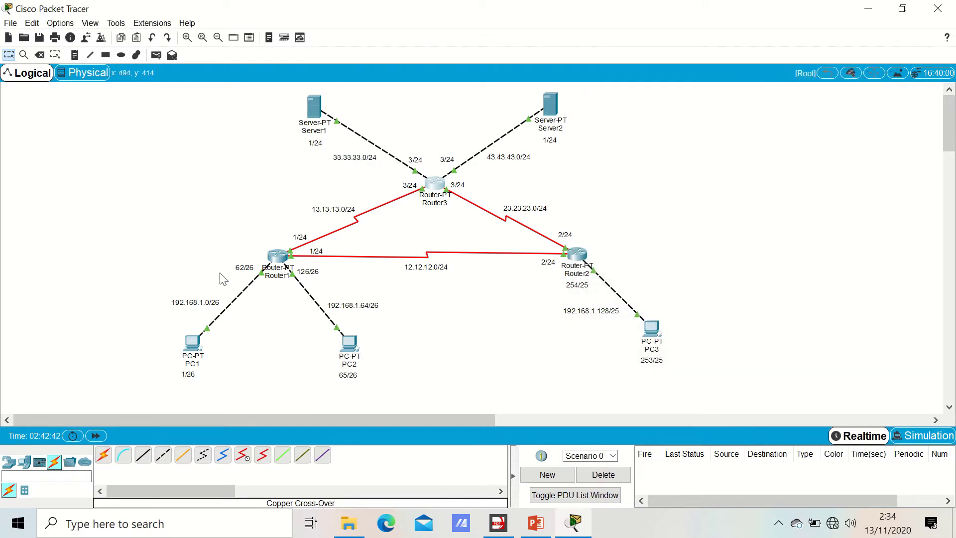
Review PC1's static IP address, subnet mask and default gateway in its IP configuration
{"action": "left_click", "coordinate": [199, 342]}
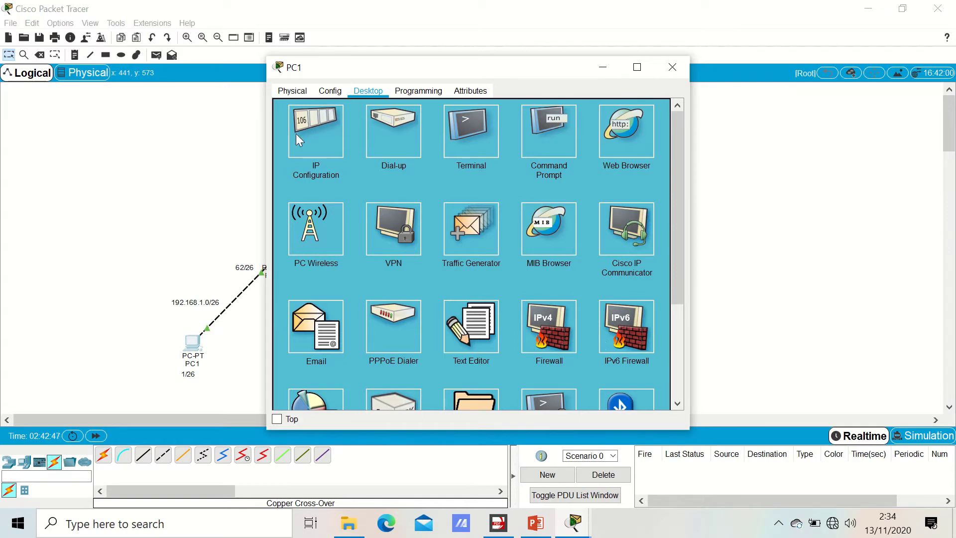
{"action": "left_click", "coordinate": [340, 135]}
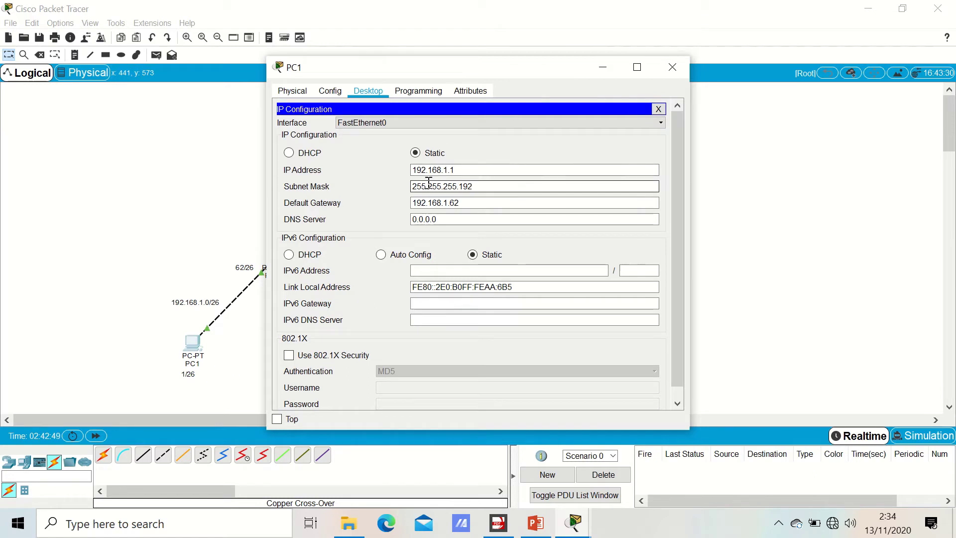
{"action": "left_click", "coordinate": [471, 171]}
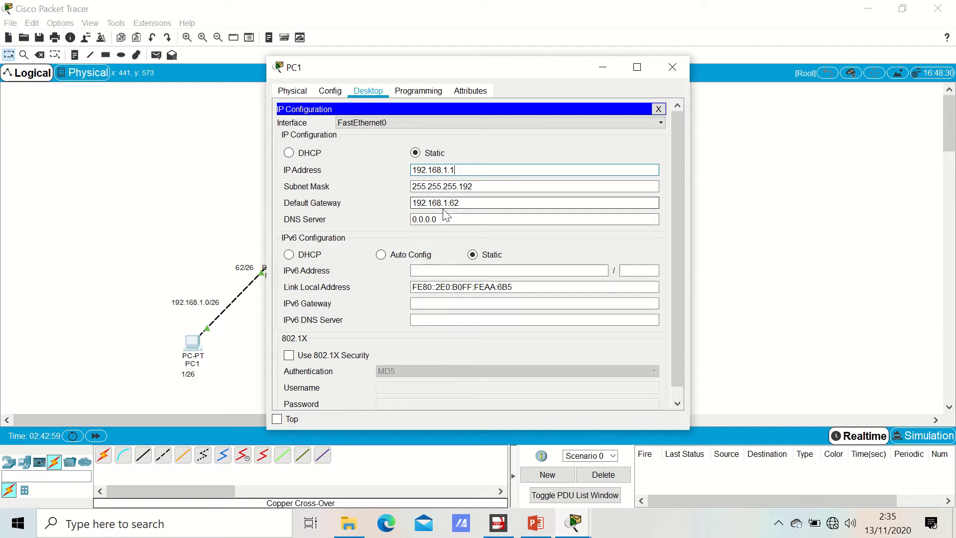
{"action": "left_click", "coordinate": [674, 68]}
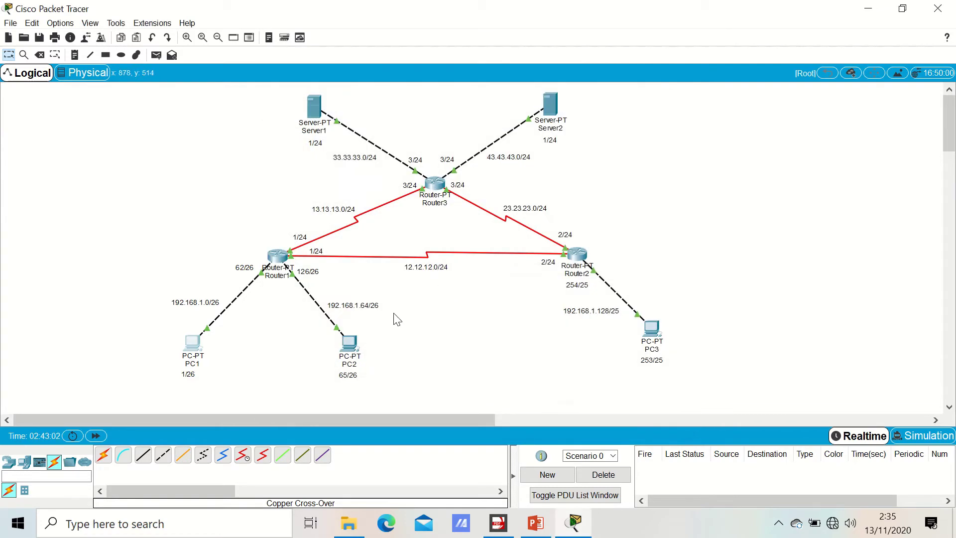
Review the static IP address, subnet mask and default gateway of PC2 and PC3 in their IP configurations
{"action": "left_click", "coordinate": [357, 339]}
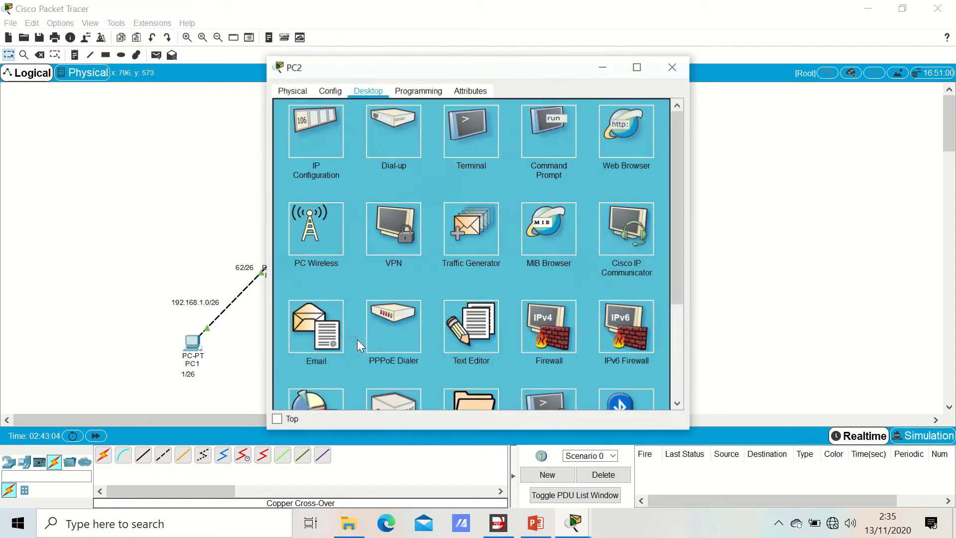
{"action": "left_click", "coordinate": [321, 145]}
{"action": "left_click", "coordinate": [446, 186]}
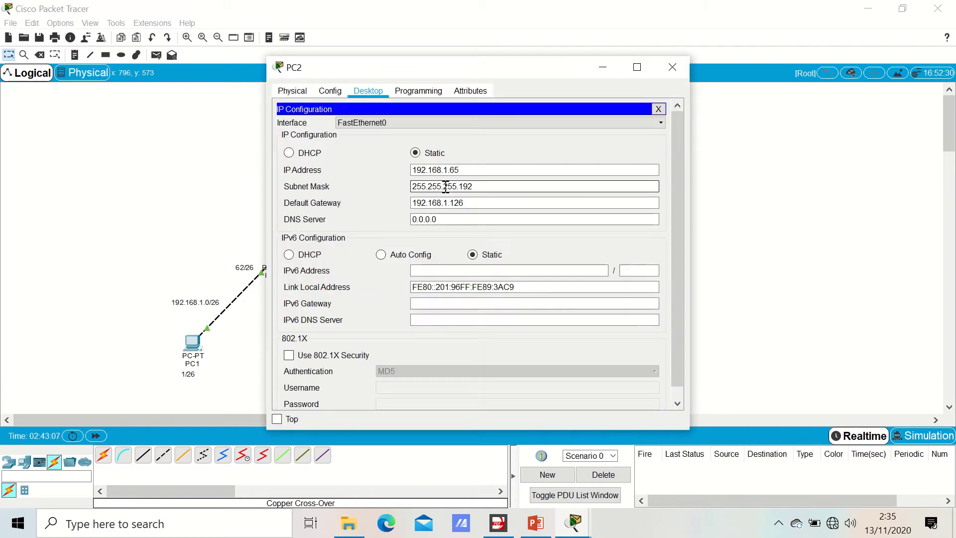
{"action": "left_click", "coordinate": [681, 64]}
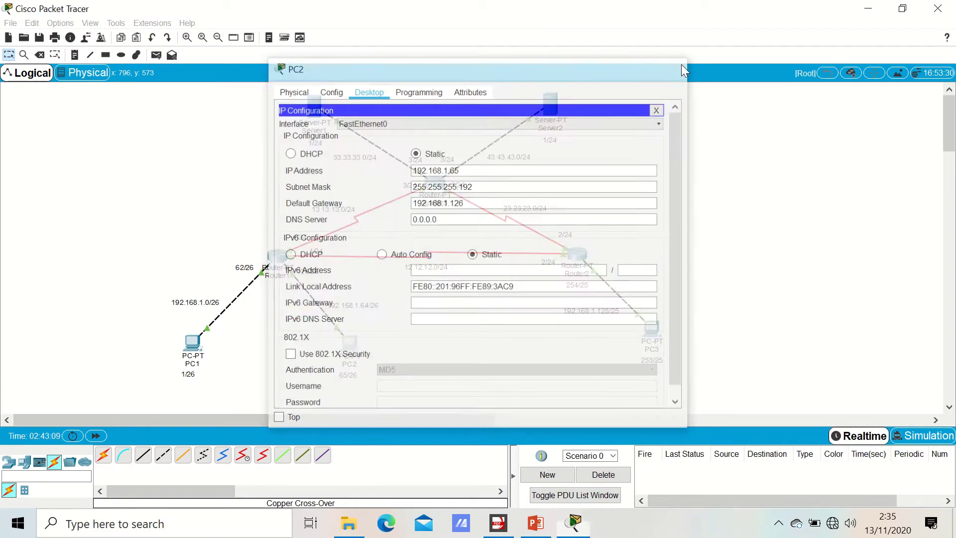
{"action": "left_click", "coordinate": [650, 327]}
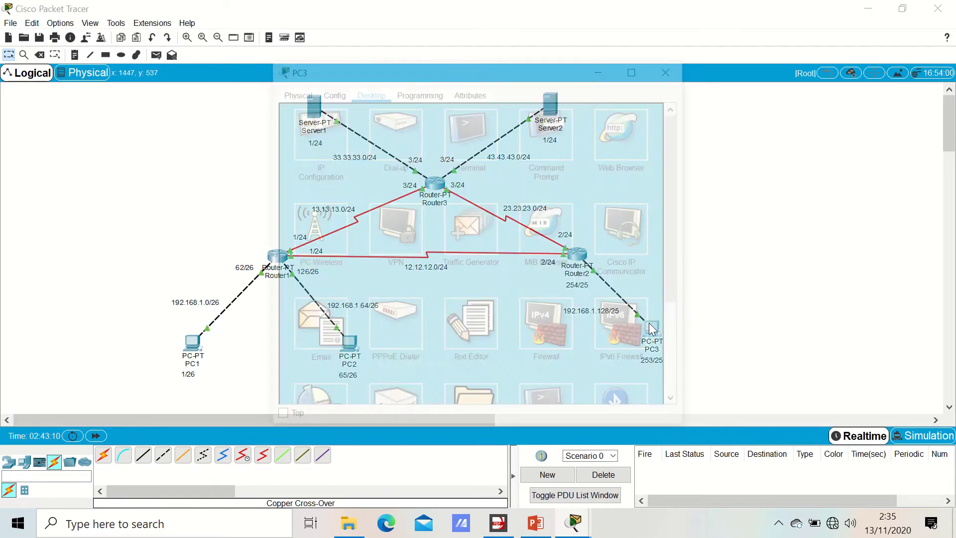
{"action": "left_click", "coordinate": [316, 117]}
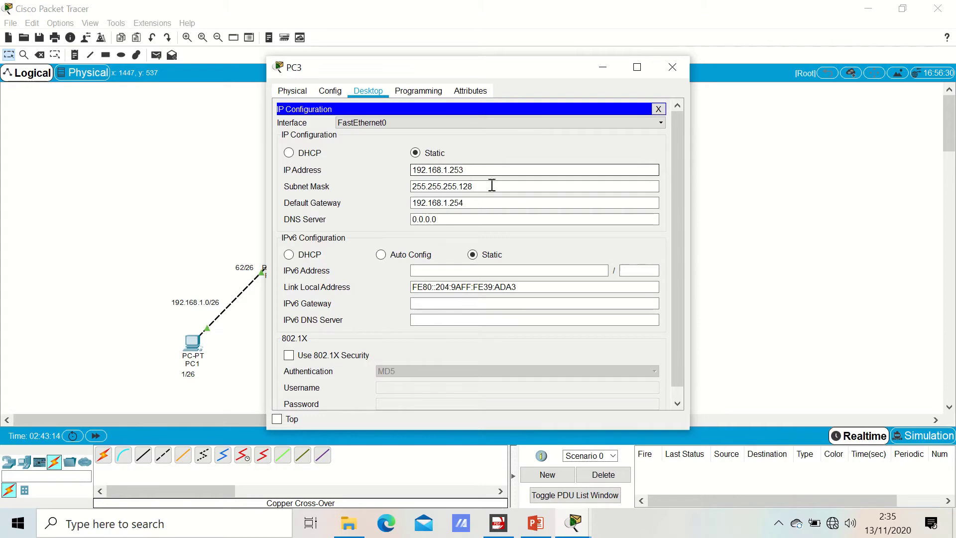
{"action": "left_click", "coordinate": [671, 68]}
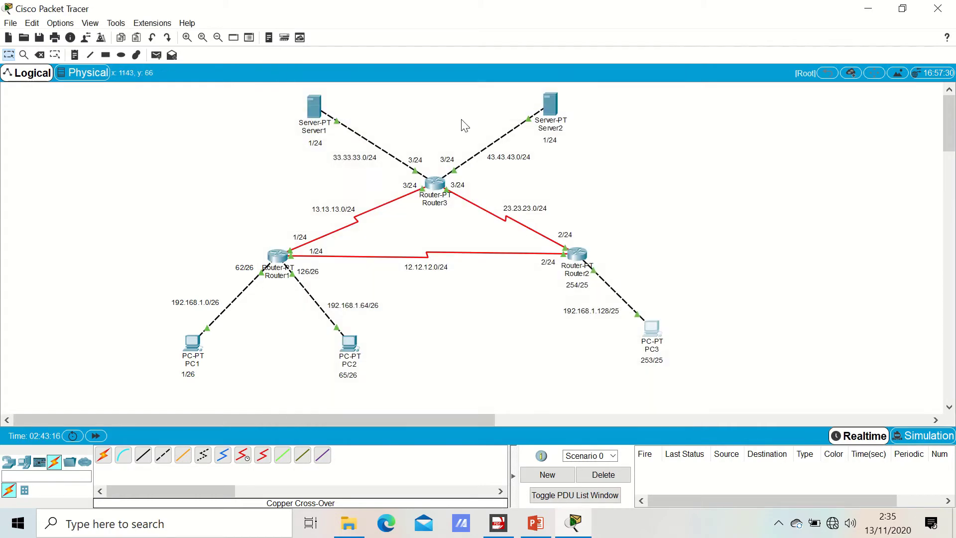
Review the static IP address, subnet mask and default gateway of Server1 and Server2 in their IP configurations
{"action": "left_click", "coordinate": [316, 107]}
{"action": "left_click", "coordinate": [328, 124]}
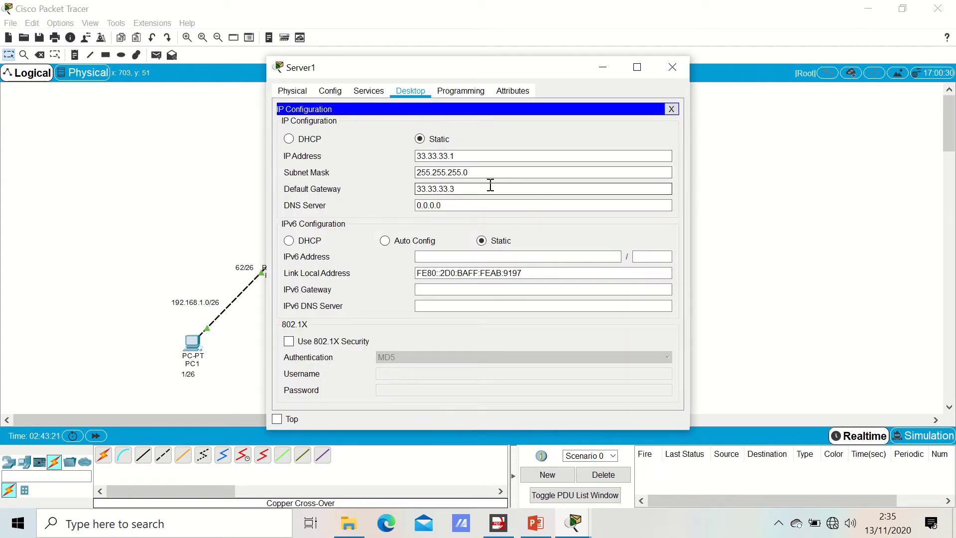
{"action": "left_click", "coordinate": [671, 69]}
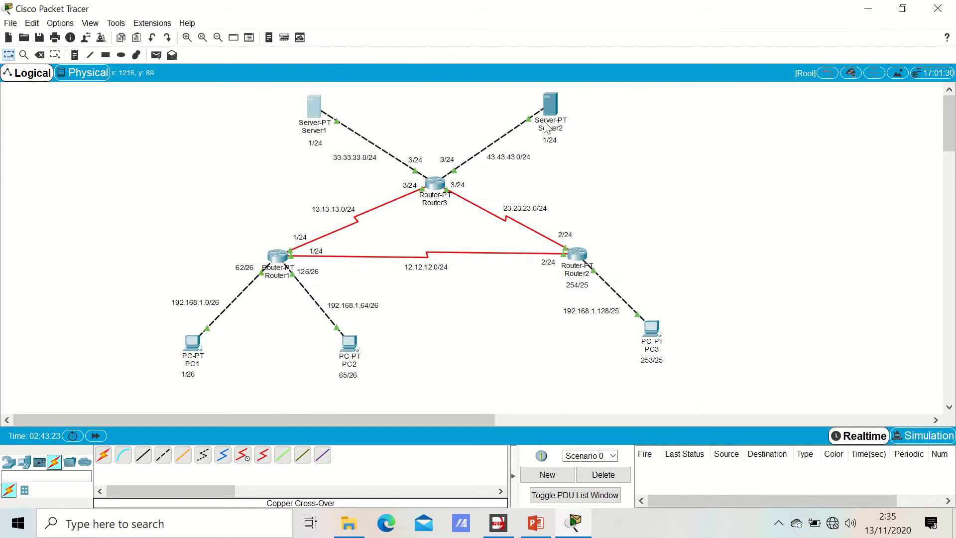
{"action": "left_click", "coordinate": [547, 107]}
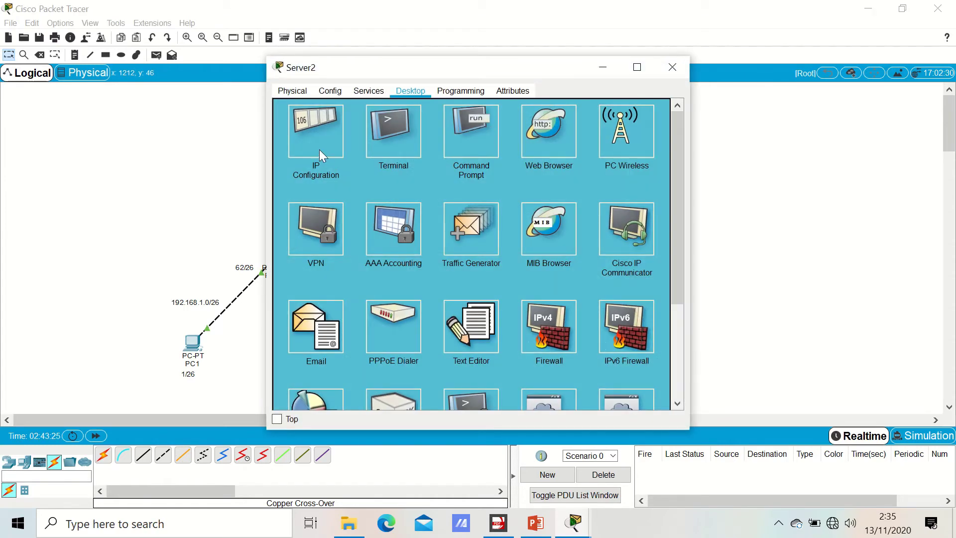
{"action": "left_click", "coordinate": [321, 149]}
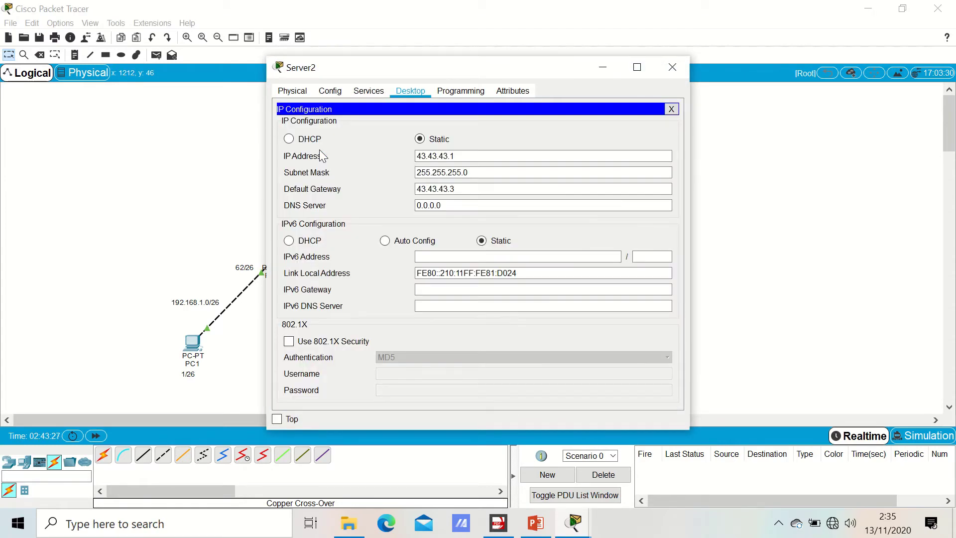
{"action": "left_click", "coordinate": [678, 68]}
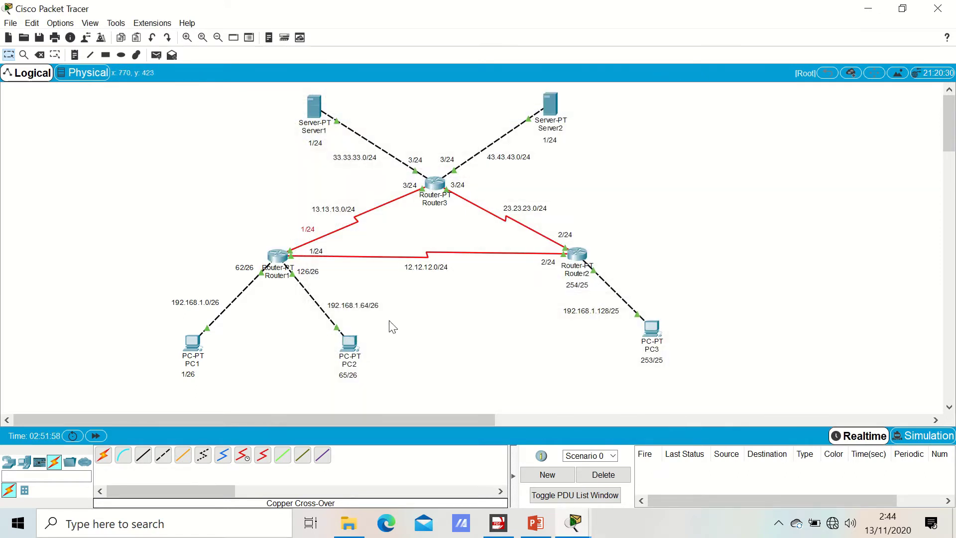
Switch to the lab module in PDF Reader Pro and read the static routing tables for Router 1, Router 2 and Router 3
{"action": "left_click", "coordinate": [503, 529]}
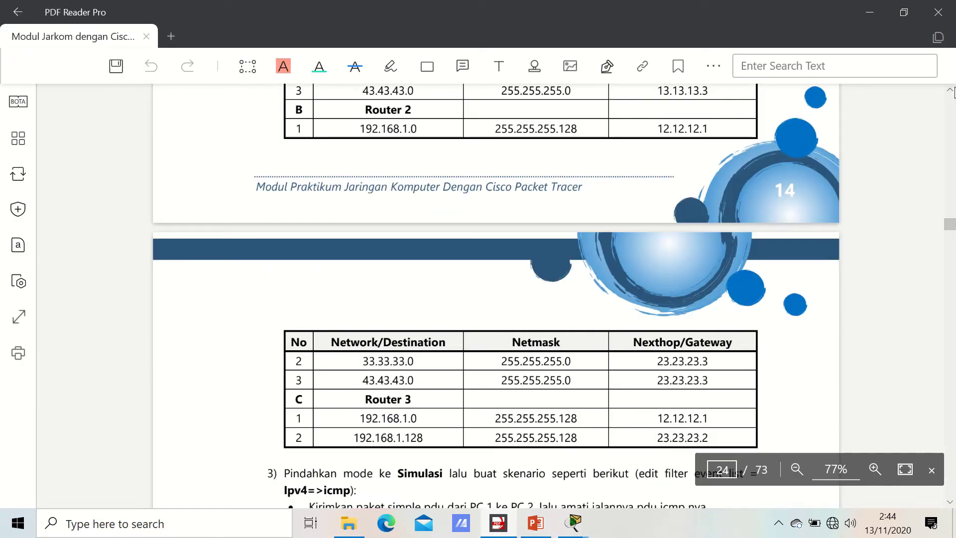
{"action": "left_click", "coordinate": [949, 90]}
{"action": "left_click", "coordinate": [949, 91]}
{"action": "left_click", "coordinate": [949, 90]}
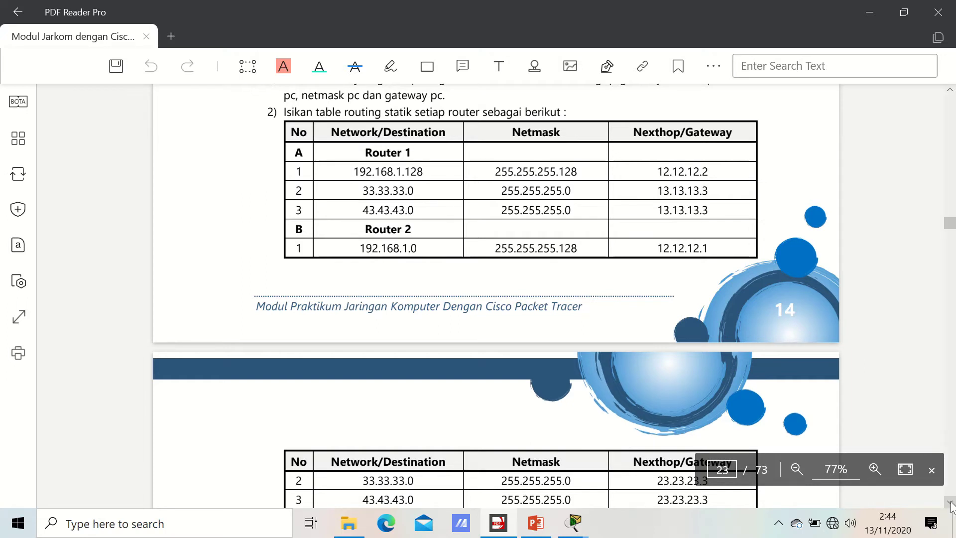
{"action": "left_click", "coordinate": [950, 502]}
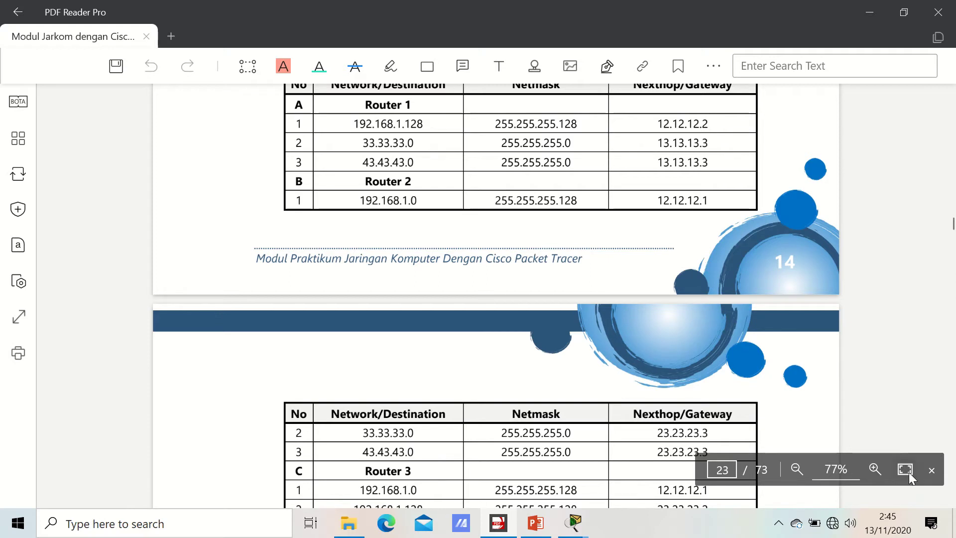
{"action": "scroll", "coordinate": [951, 507], "scroll_direction": "down", "scroll_amount": 3}
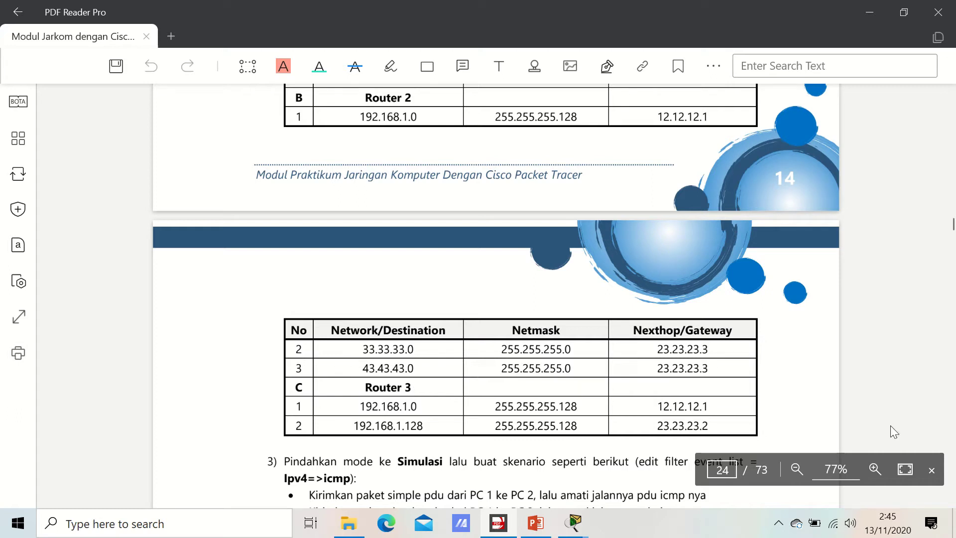
{"action": "left_click", "coordinate": [951, 504]}
{"action": "left_click", "coordinate": [952, 504]}
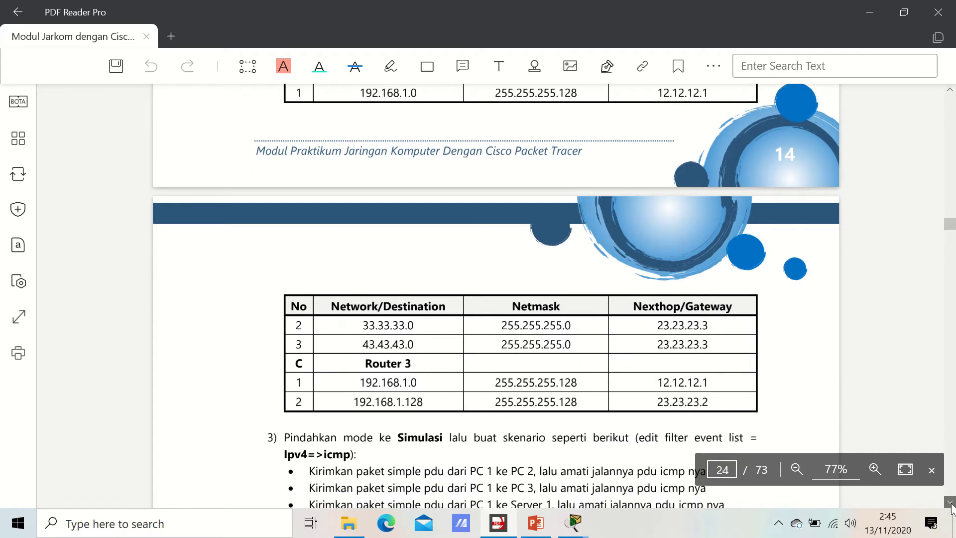
{"action": "left_click", "coordinate": [952, 504]}
{"action": "left_click", "coordinate": [951, 504]}
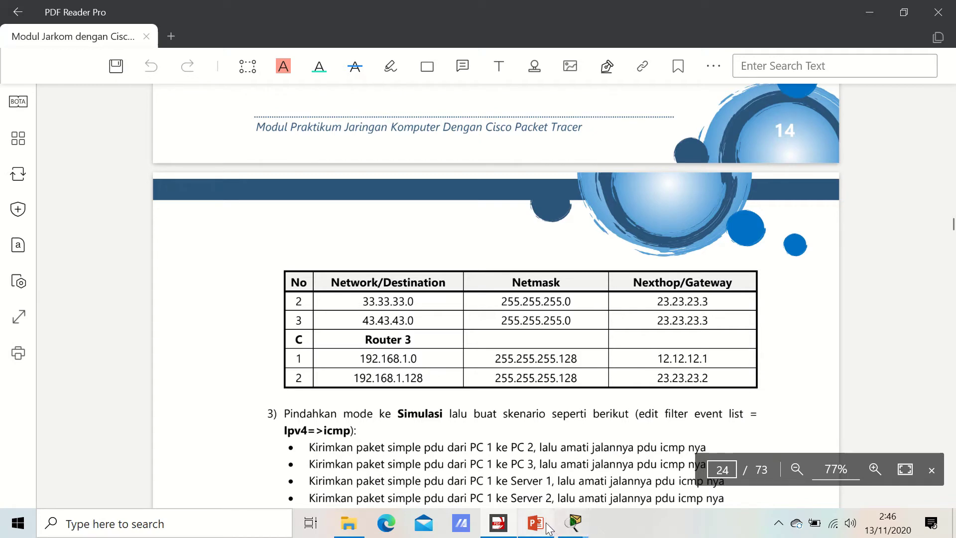
Back in Cisco Packet Tracer, add a static route on Router1 for network 192.168.1.128, mask 255.255.255.128, next hop 12.12.12.2
{"action": "mouse_move", "coordinate": [567, 527]}
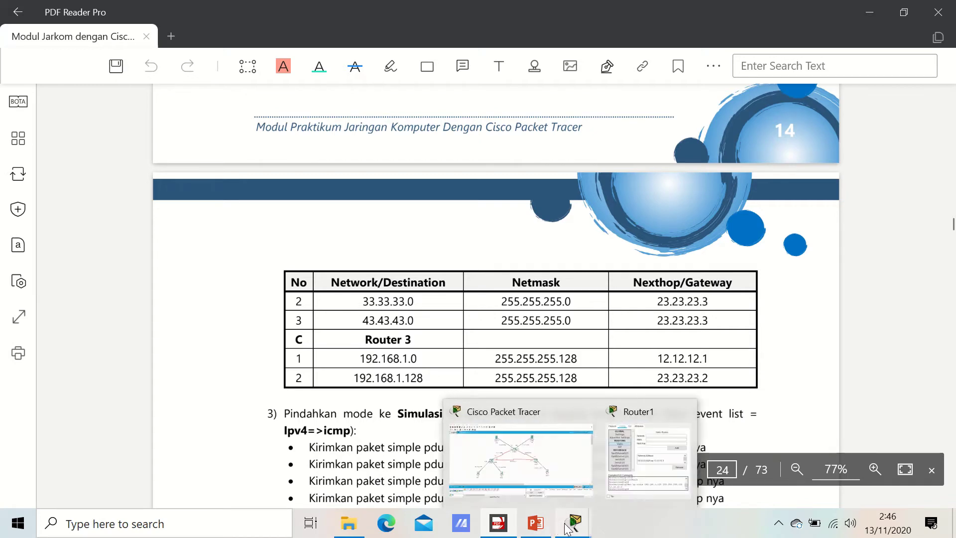
{"action": "left_click", "coordinate": [551, 475]}
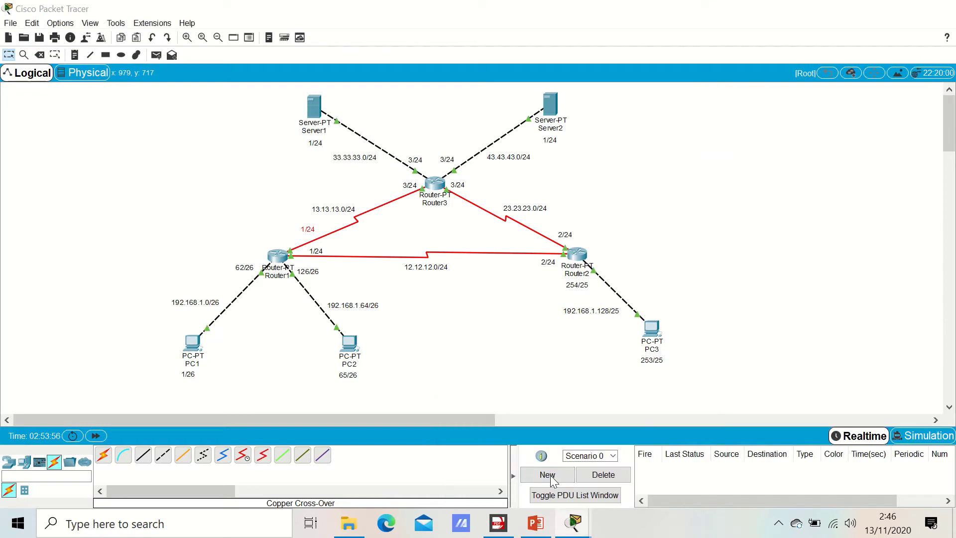
{"action": "left_click", "coordinate": [280, 257]}
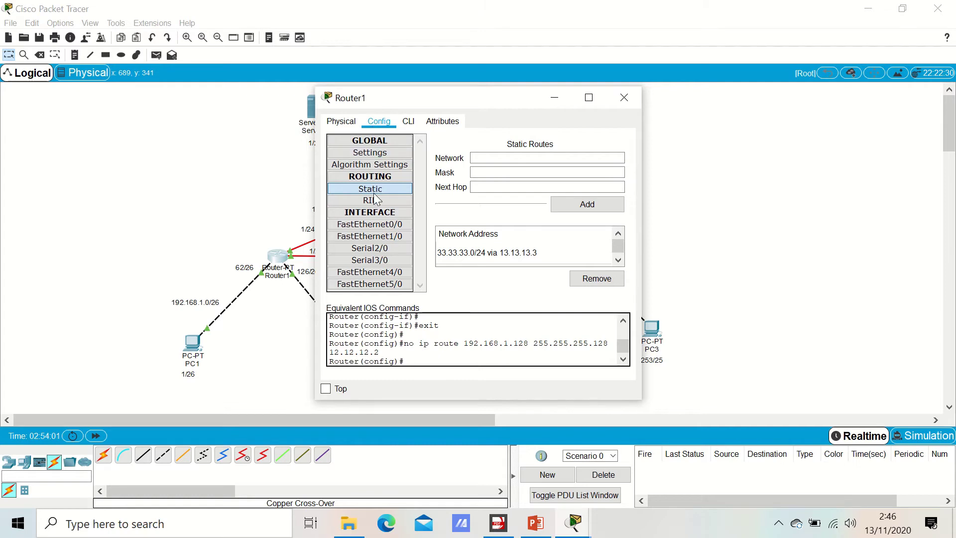
{"action": "left_click", "coordinate": [512, 158]}
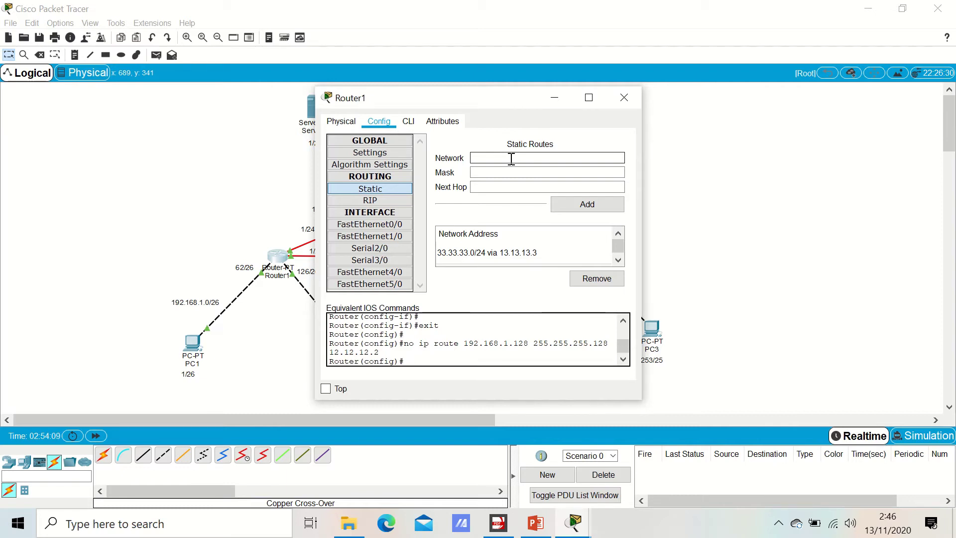
{"action": "type", "text": "192.168.1.128"}
{"action": "left_click", "coordinate": [493, 173]}
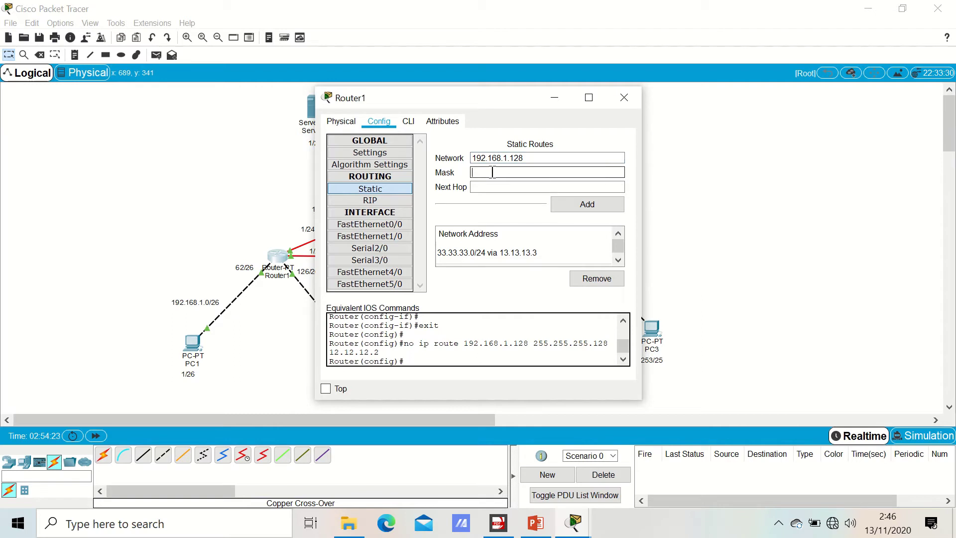
{"action": "type", "text": "255.255.255.12812.12"}
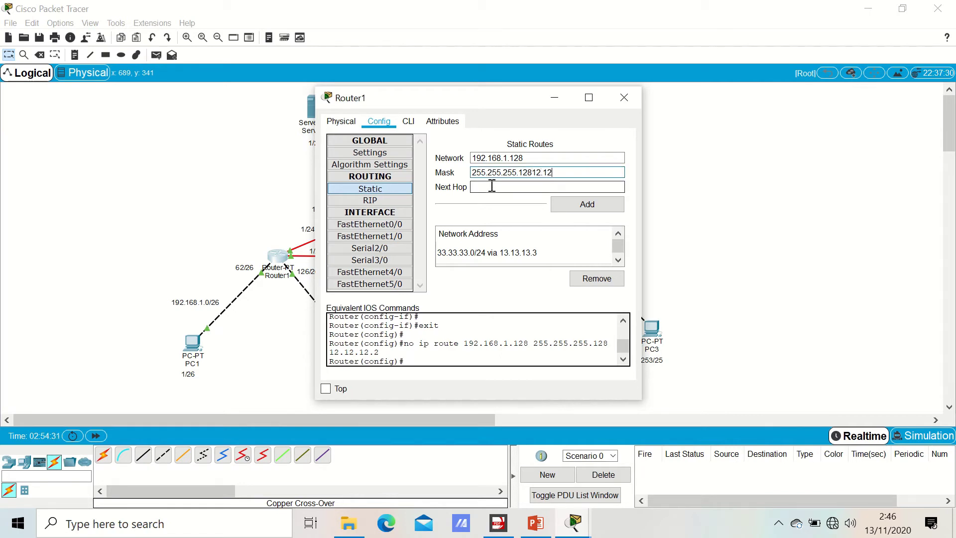
{"action": "key", "text": "BackSpace"}
{"action": "key", "text": "BackSpace"}
{"action": "key", "text": "BackSpace"}
{"action": "key", "text": "BackSpace"}
{"action": "left_click", "coordinate": [492, 186]}
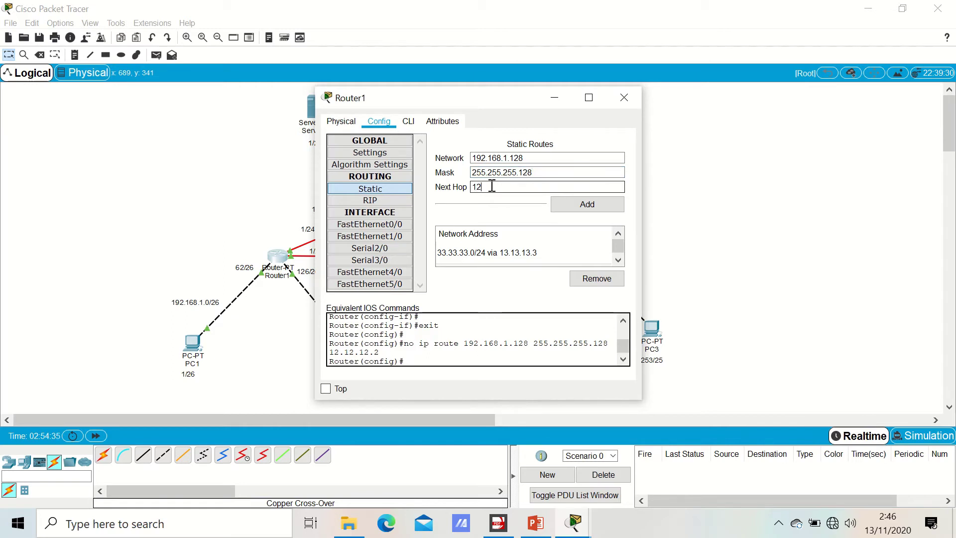
{"action": "type", "text": "12.12.12.2"}
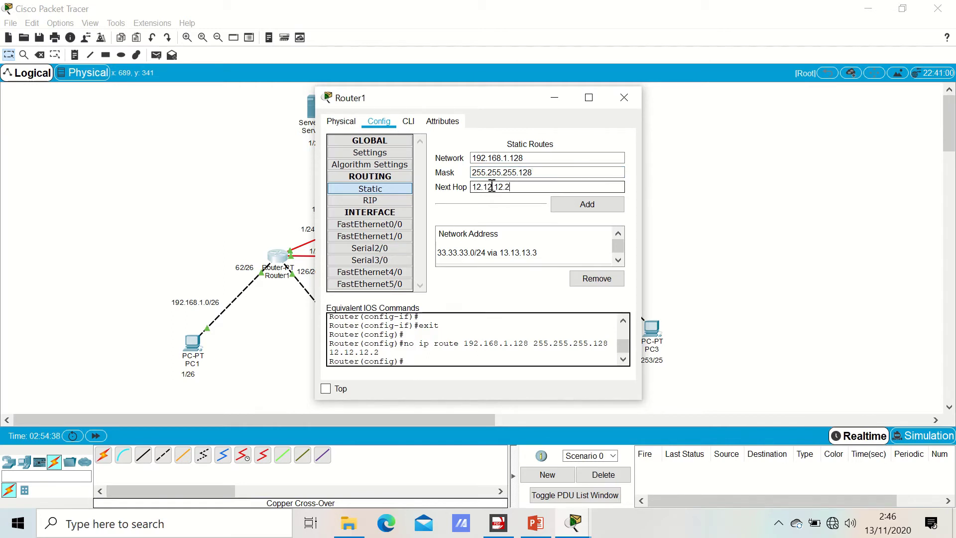
{"action": "left_click", "coordinate": [570, 203]}
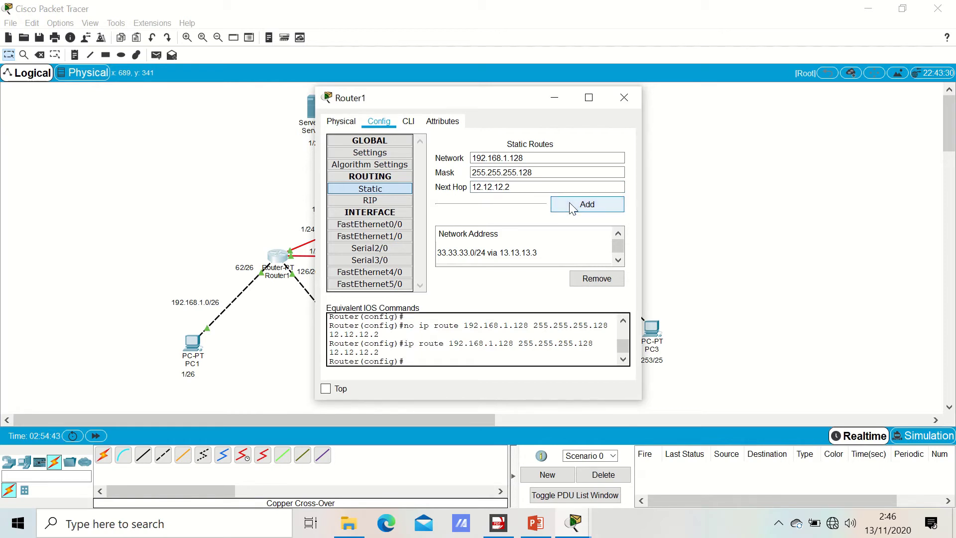
Check all entries in Router1's static route list, then close the router's configuration
{"action": "left_click", "coordinate": [623, 257]}
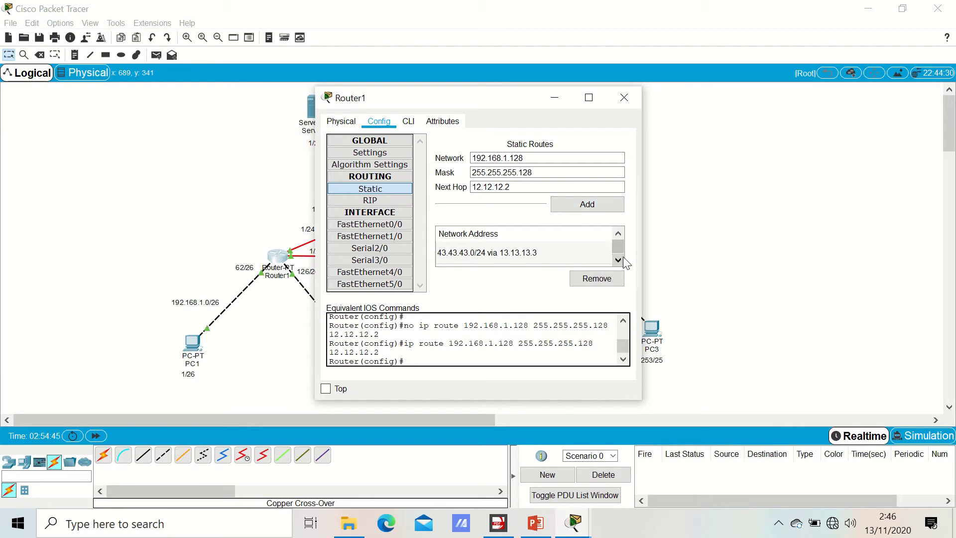
{"action": "left_click", "coordinate": [623, 256]}
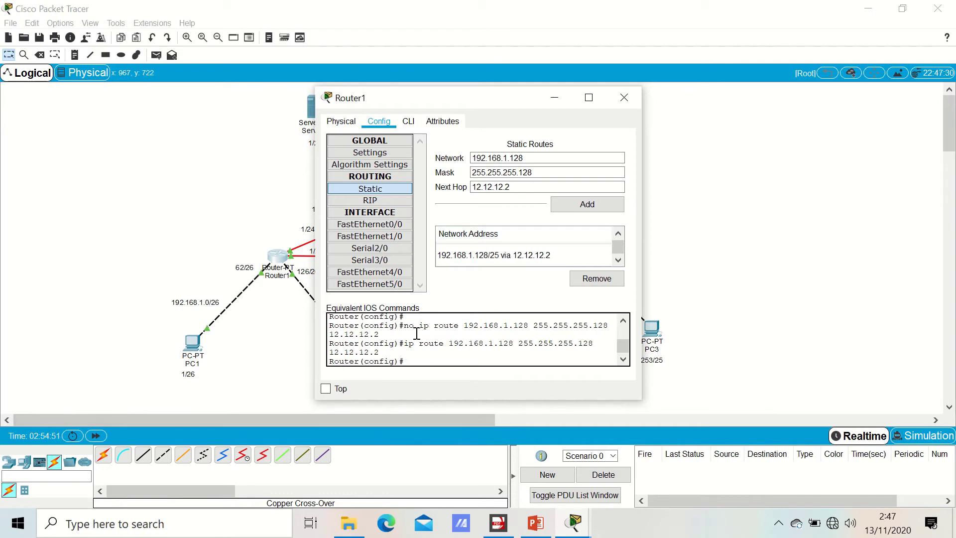
{"action": "left_click", "coordinate": [618, 233]}
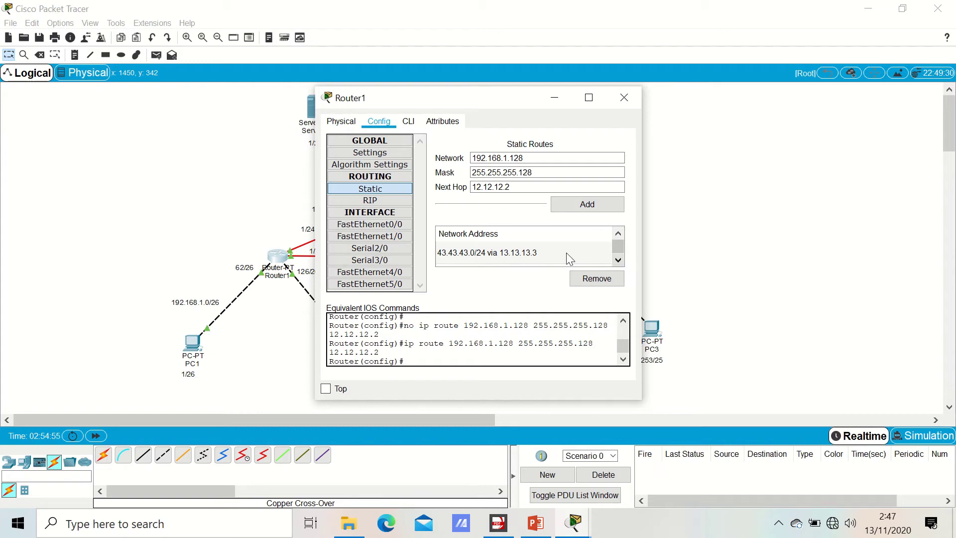
{"action": "left_click", "coordinate": [617, 264]}
{"action": "left_click", "coordinate": [617, 232]}
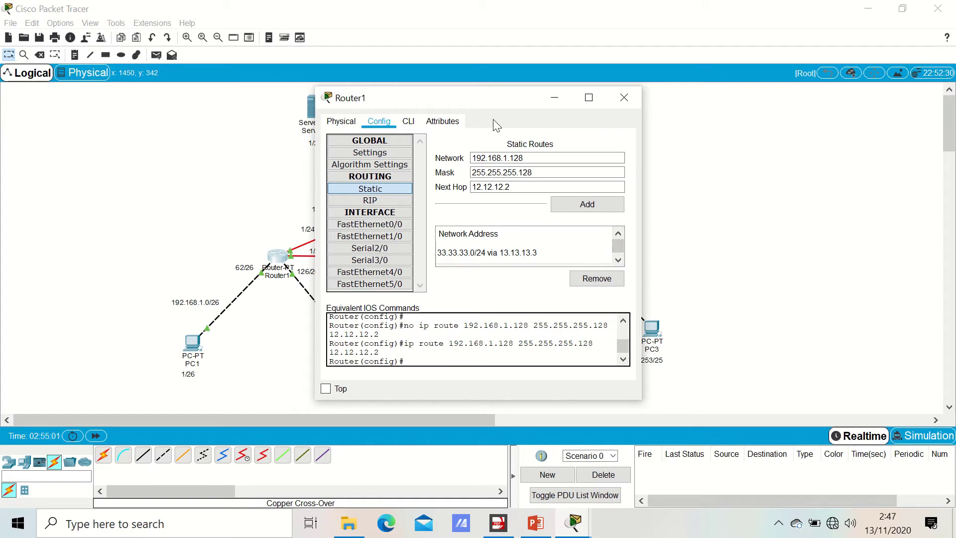
{"action": "left_click", "coordinate": [627, 99]}
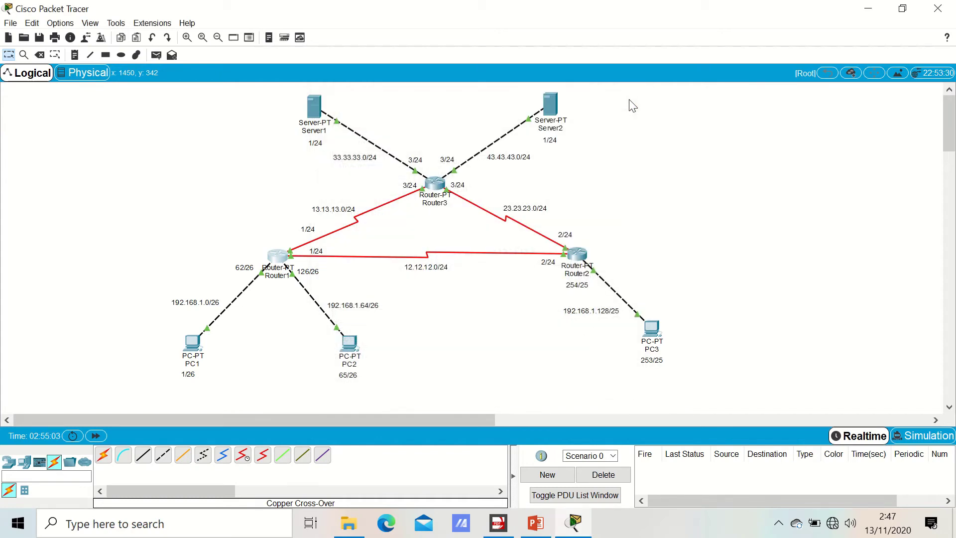
Check the network addresses and next hops in Router2's static route list
{"action": "left_click", "coordinate": [579, 254]}
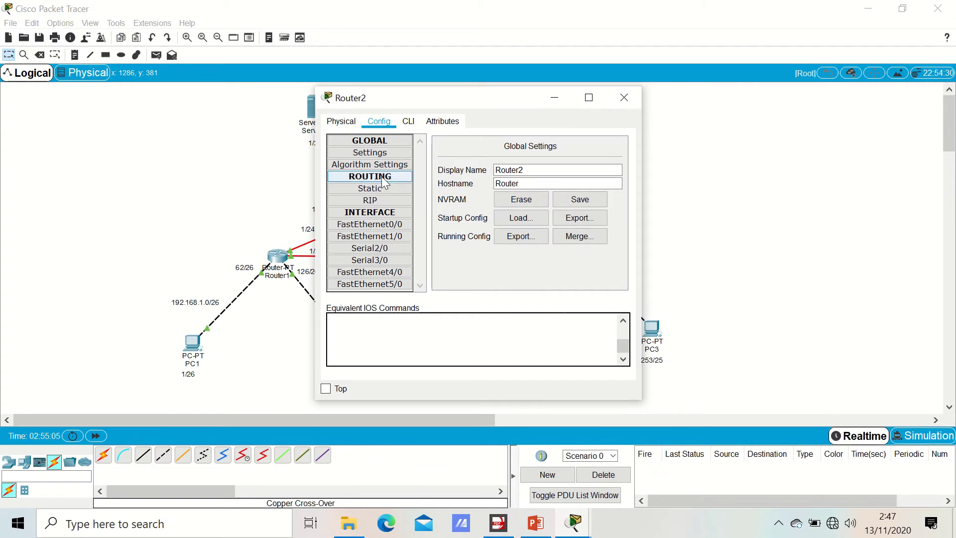
{"action": "left_click", "coordinate": [379, 187]}
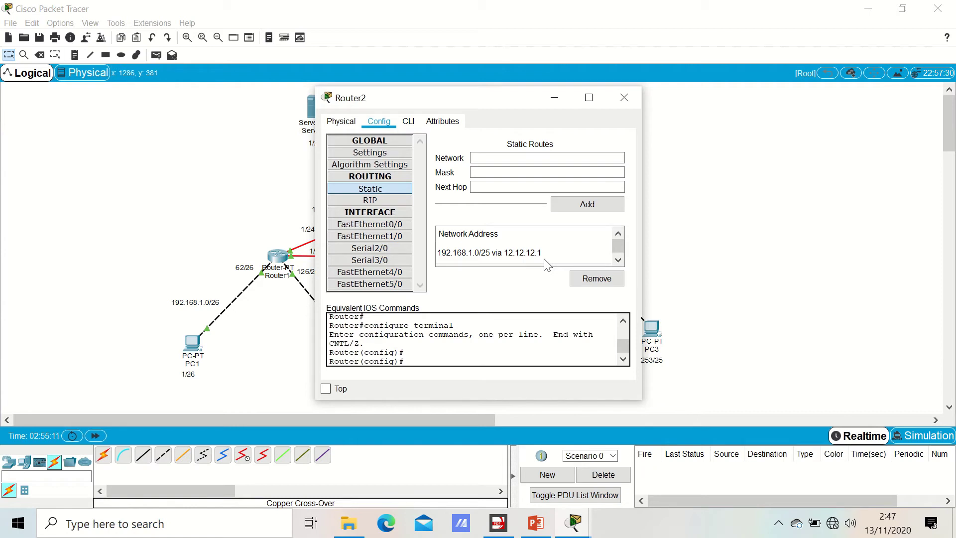
{"action": "left_click", "coordinate": [617, 260]}
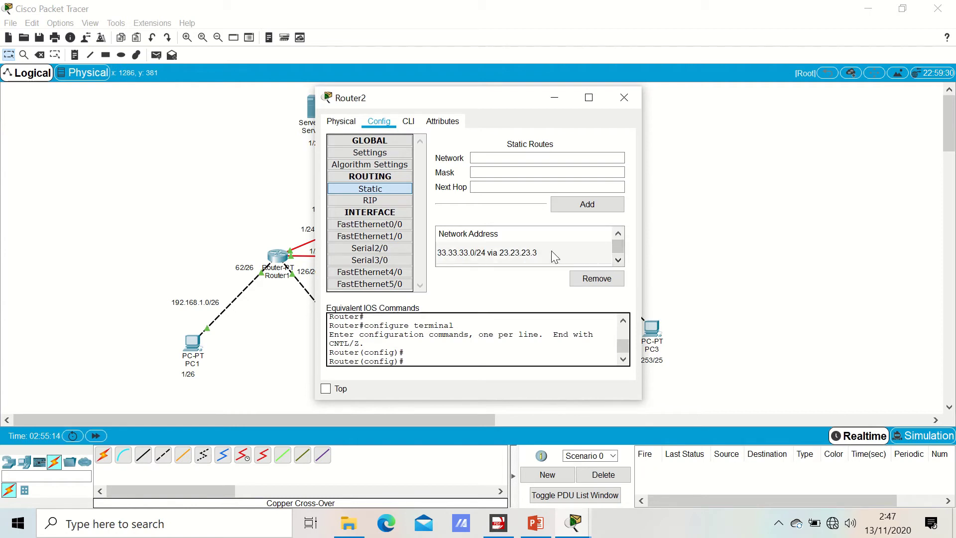
{"action": "left_click", "coordinate": [618, 260]}
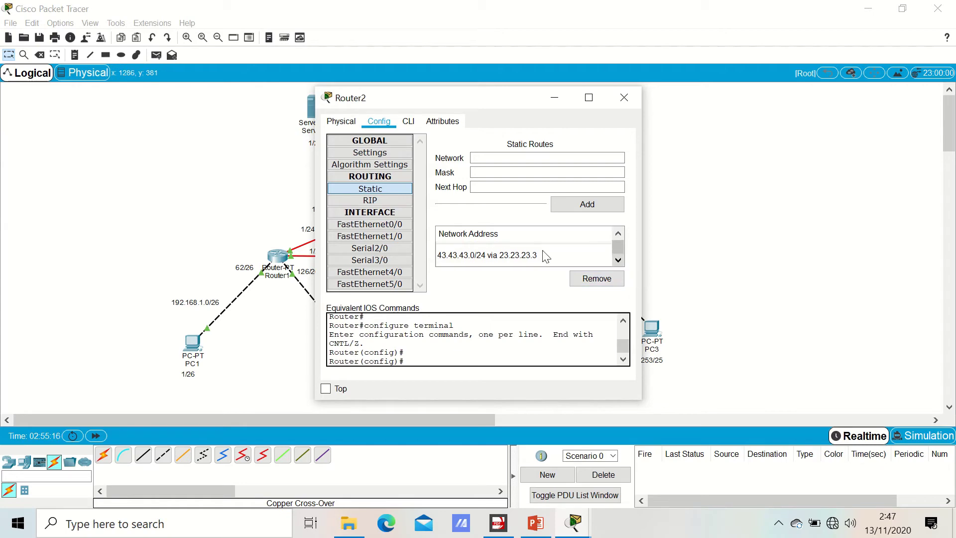
Close Router2's configuration and check the network addresses and next hops in Router3's static route list
{"action": "left_click", "coordinate": [623, 97]}
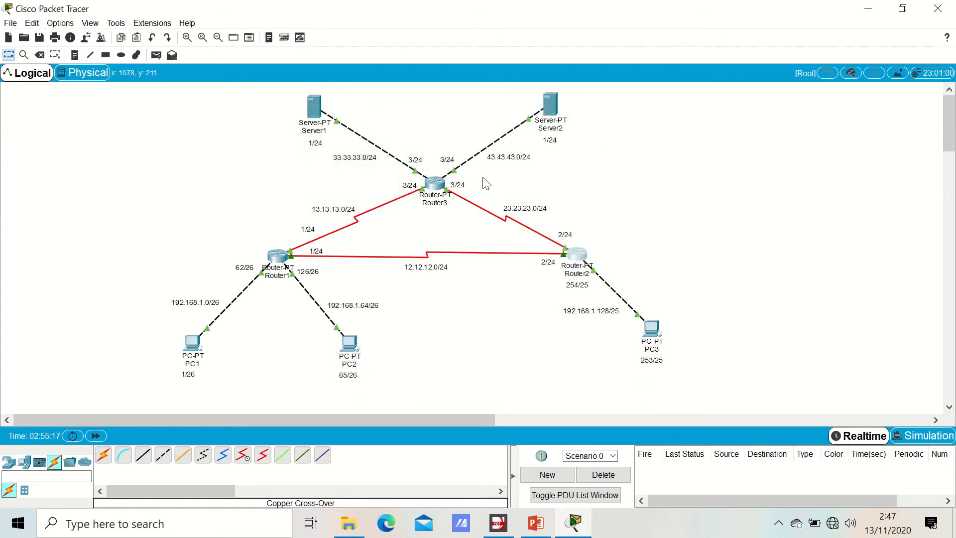
{"action": "left_click", "coordinate": [437, 183]}
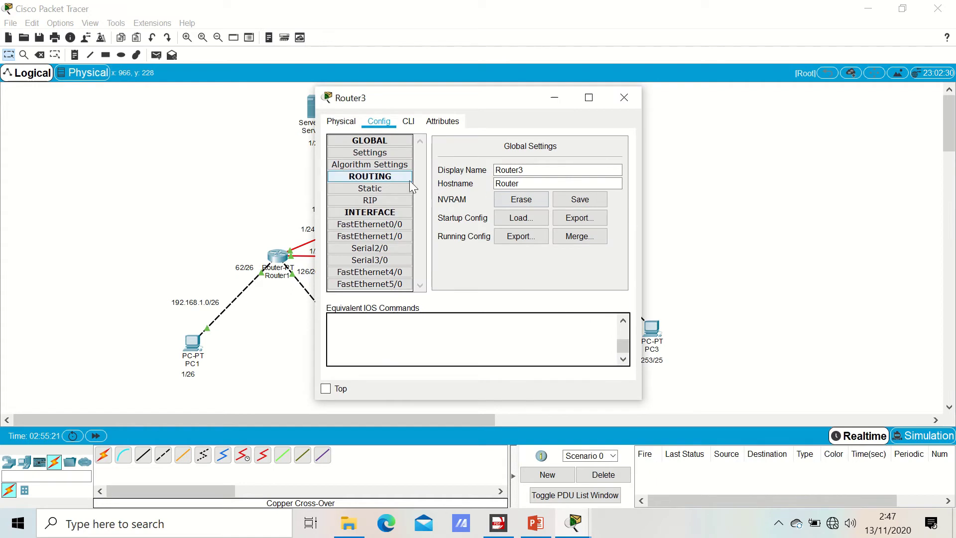
{"action": "left_click", "coordinate": [380, 187]}
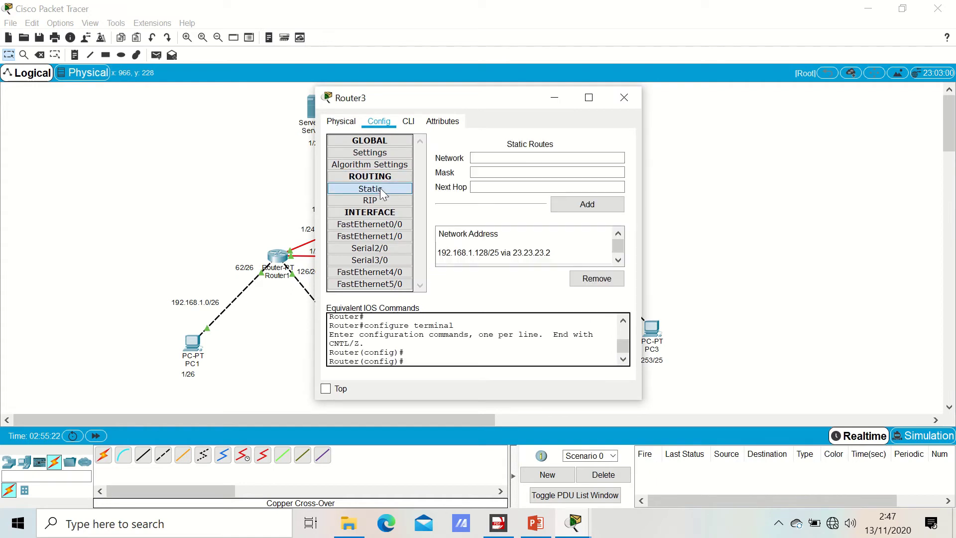
{"action": "left_click", "coordinate": [618, 260]}
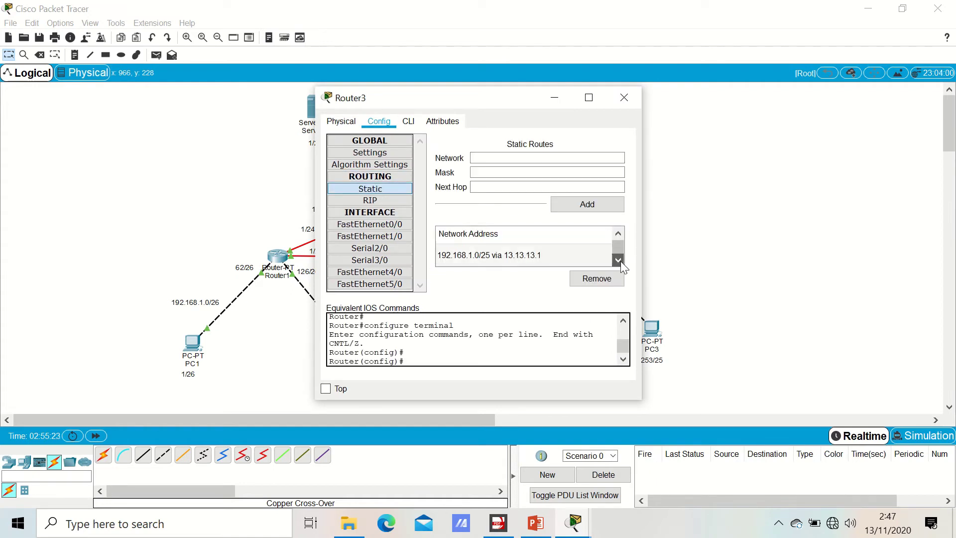
{"action": "left_click", "coordinate": [619, 101]}
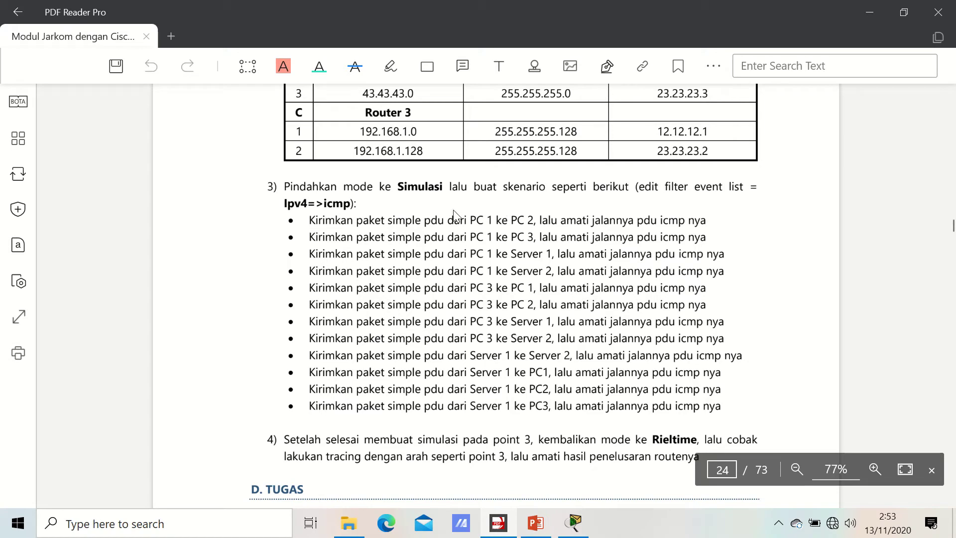
Return to Cisco Packet Tracer, switch to Simulation mode and check that the IPv4 event filter includes only ICMP
{"action": "left_click", "coordinate": [575, 524]}
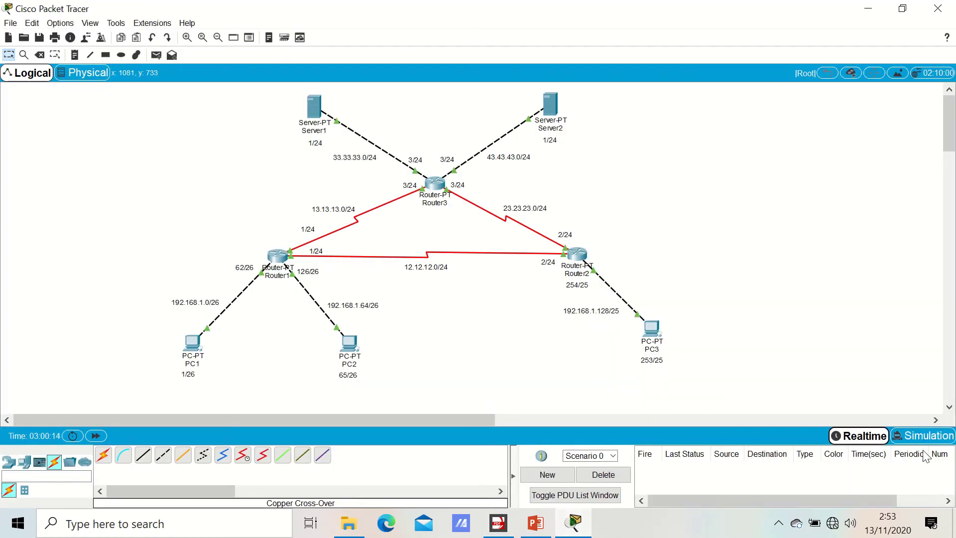
{"action": "left_click", "coordinate": [922, 436]}
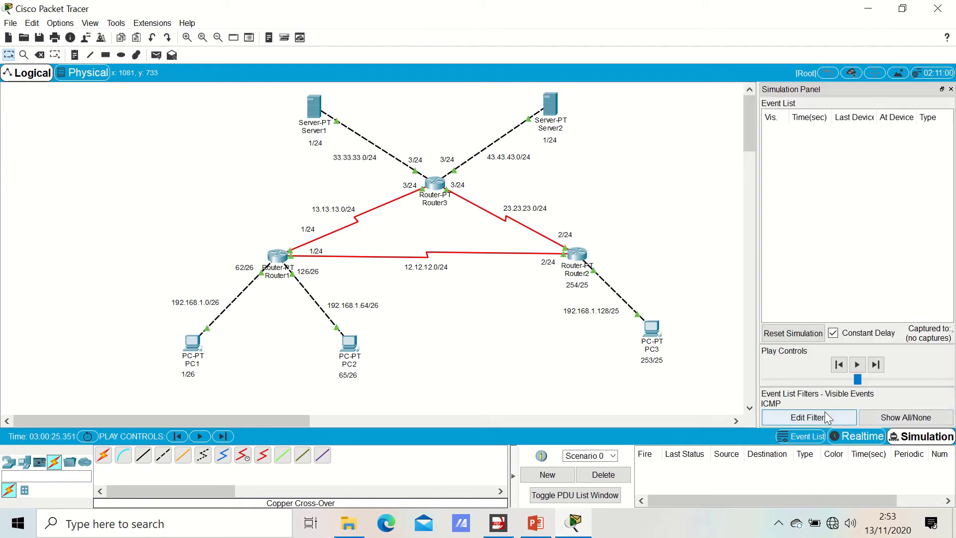
{"action": "left_click", "coordinate": [797, 417]}
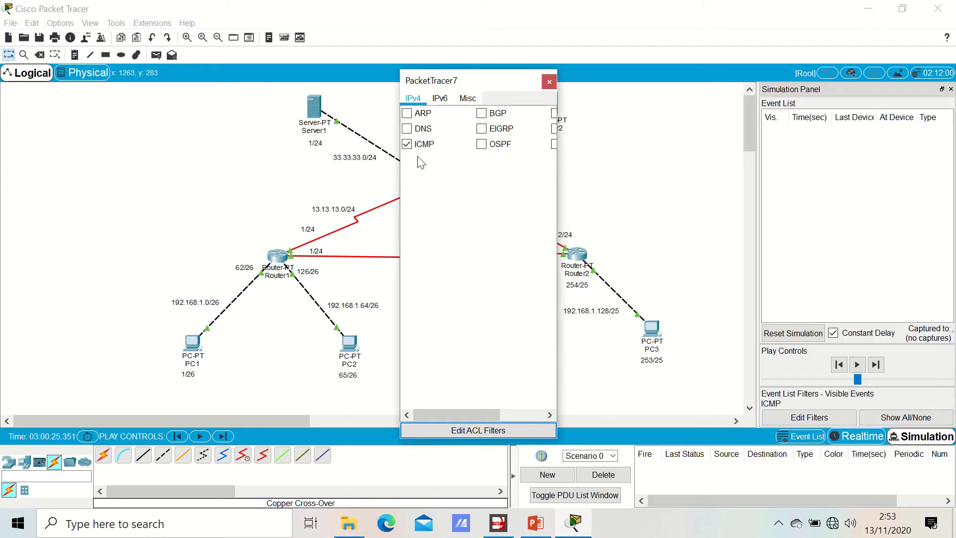
{"action": "left_click", "coordinate": [545, 86]}
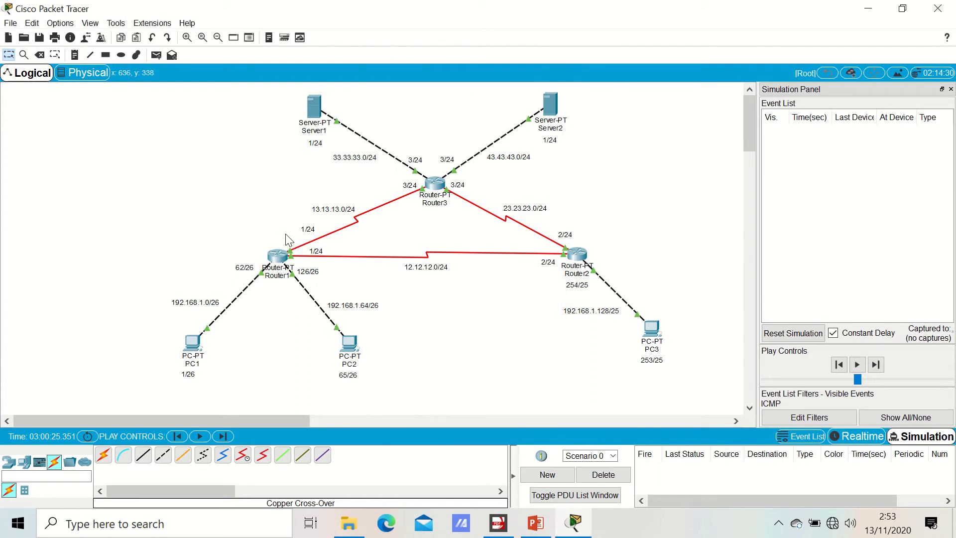
Add a simple PDU from PC1 to PC2
{"action": "left_click", "coordinate": [157, 53]}
{"action": "left_click", "coordinate": [195, 349]}
{"action": "left_click", "coordinate": [355, 350]}
Advance the simulation event by event until the PC1-to-PC2 packet has made its round trip back to PC1
{"action": "left_click", "coordinate": [884, 368]}
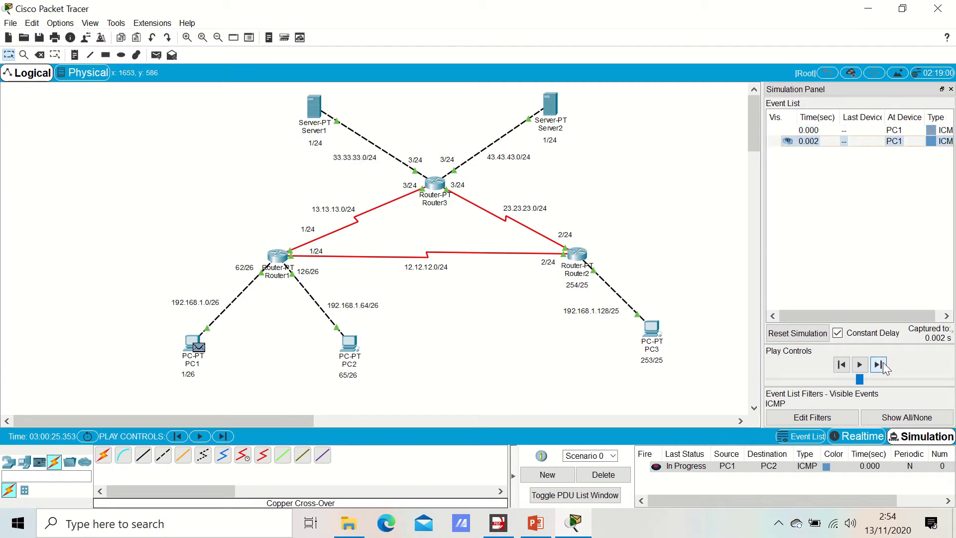
{"action": "left_click", "coordinate": [883, 365]}
{"action": "left_click", "coordinate": [879, 365]}
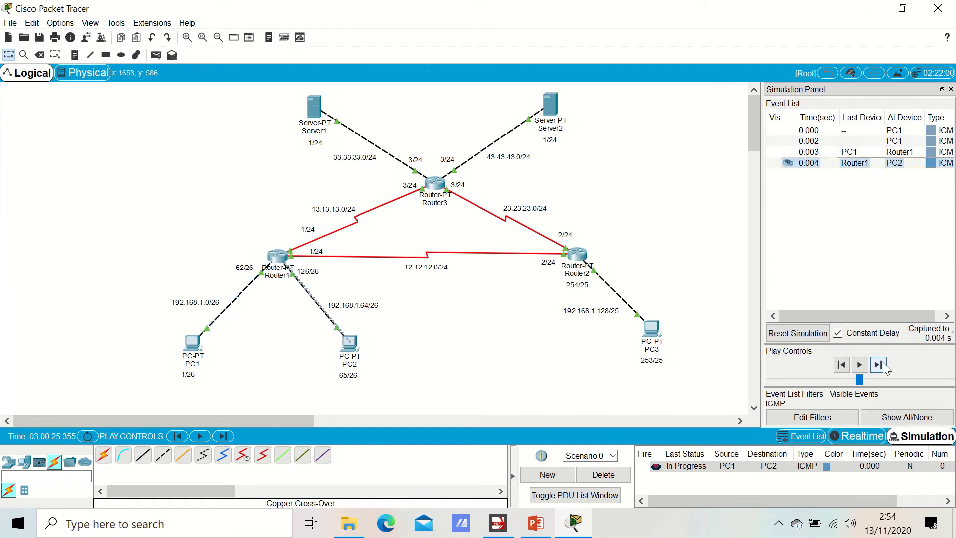
{"action": "left_click", "coordinate": [879, 365]}
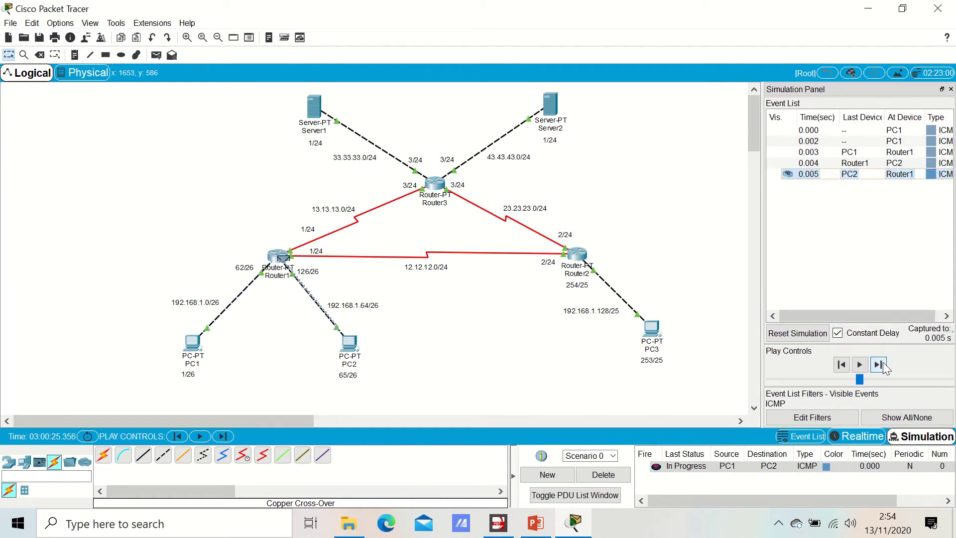
{"action": "left_click", "coordinate": [881, 365]}
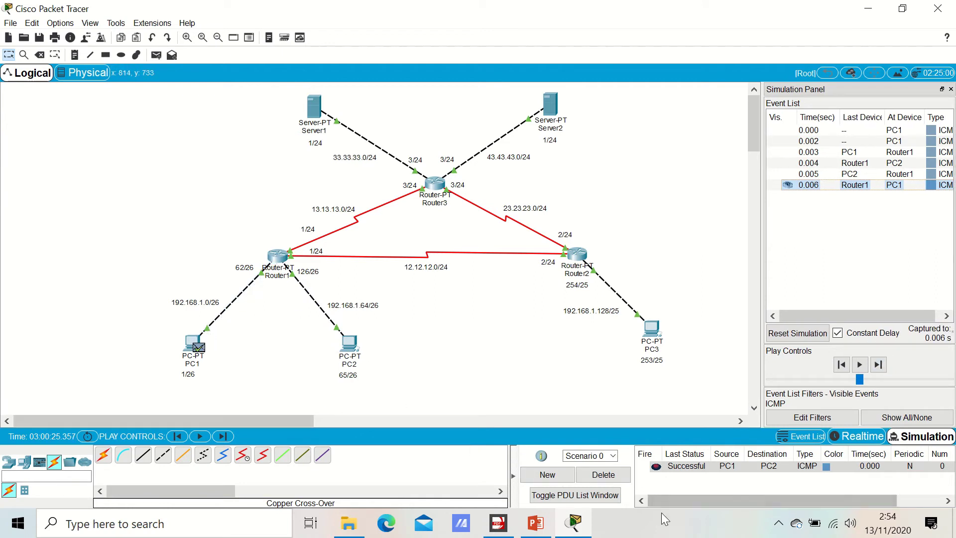
Delete the current PDU scenario and add a simple PDU from PC1 to PC3
{"action": "left_click", "coordinate": [603, 474]}
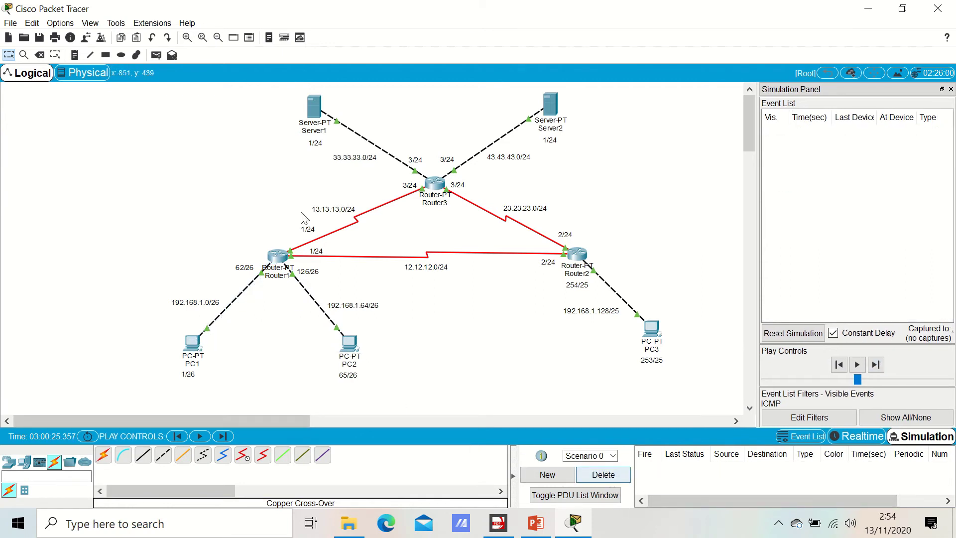
{"action": "left_click", "coordinate": [157, 54]}
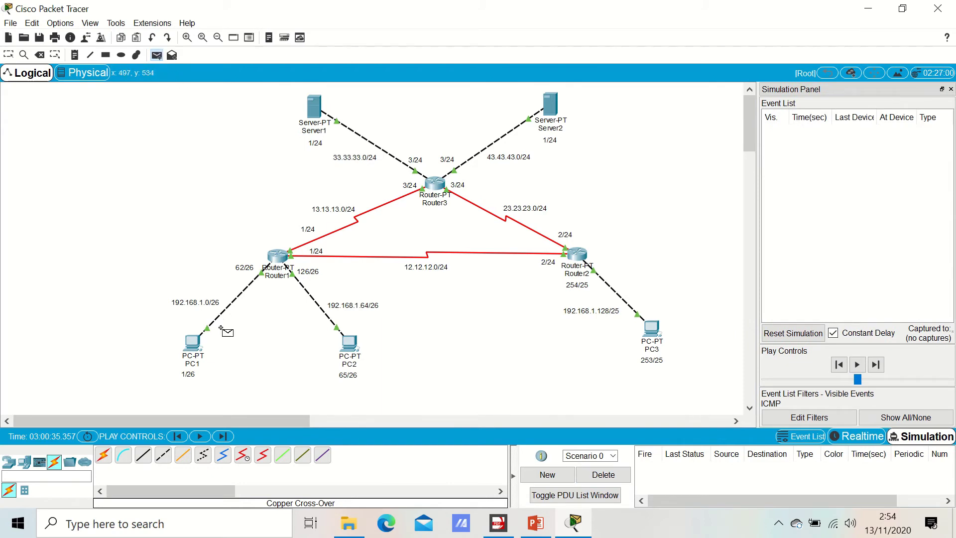
{"action": "left_click", "coordinate": [194, 340]}
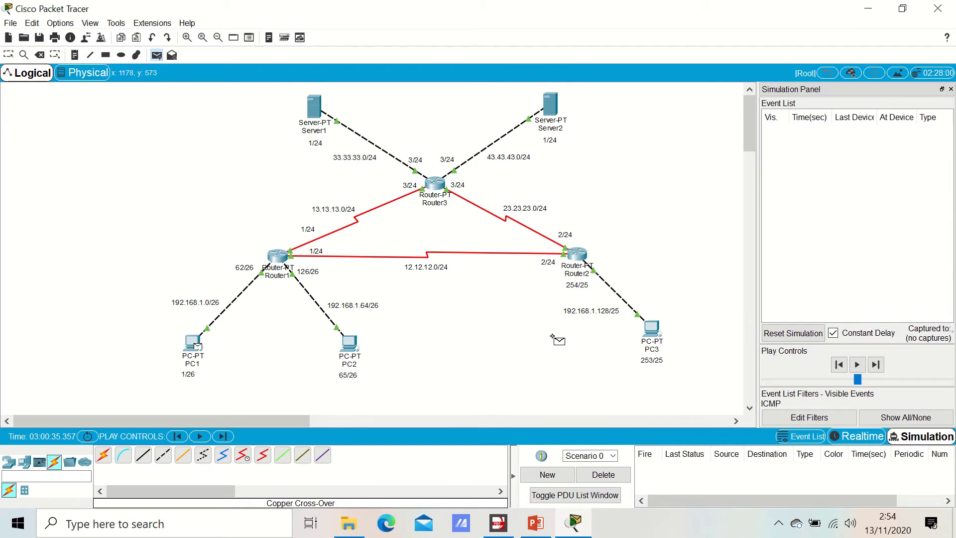
{"action": "left_click", "coordinate": [653, 331]}
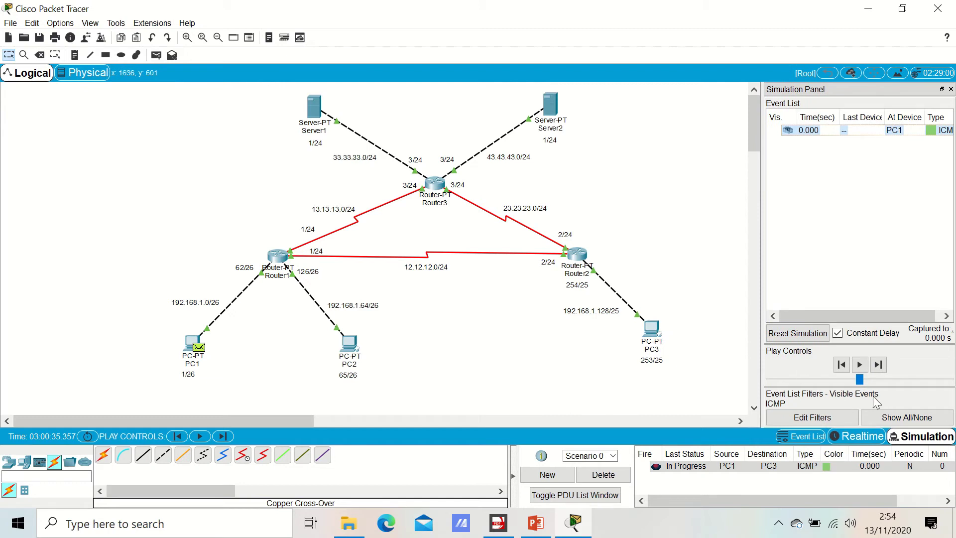
Advance the simulation event by event until the PC1-to-PC3 packet has made its round trip back to PC1
{"action": "left_click", "coordinate": [879, 365]}
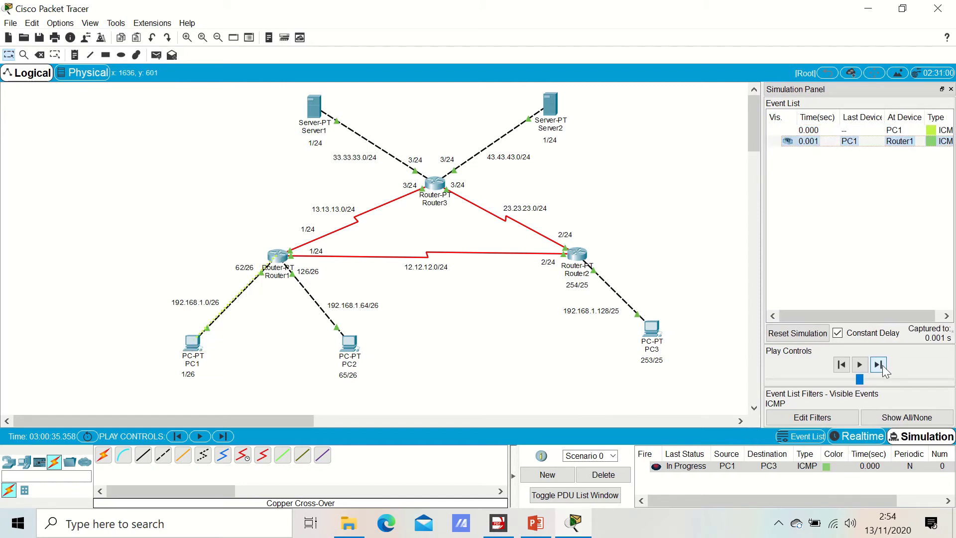
{"action": "left_click", "coordinate": [879, 365]}
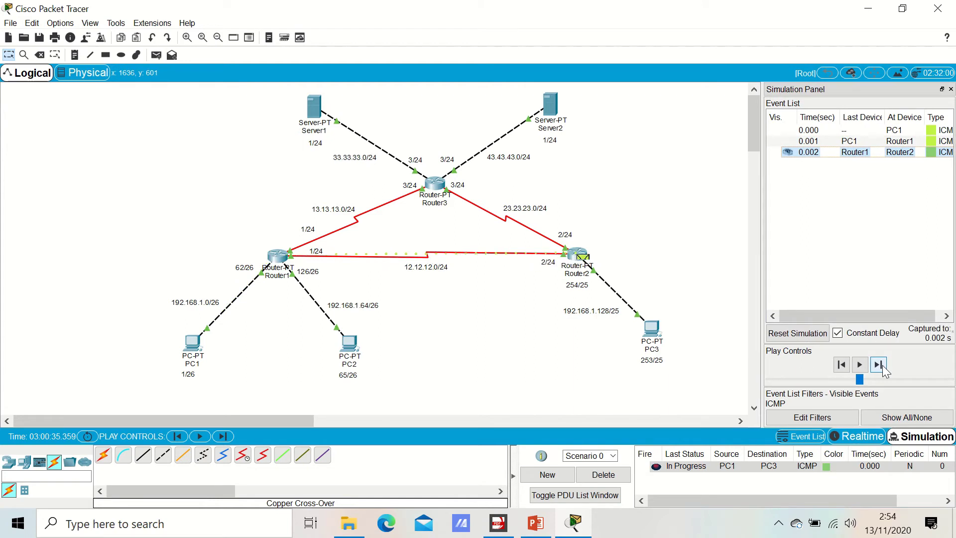
{"action": "left_click", "coordinate": [879, 365]}
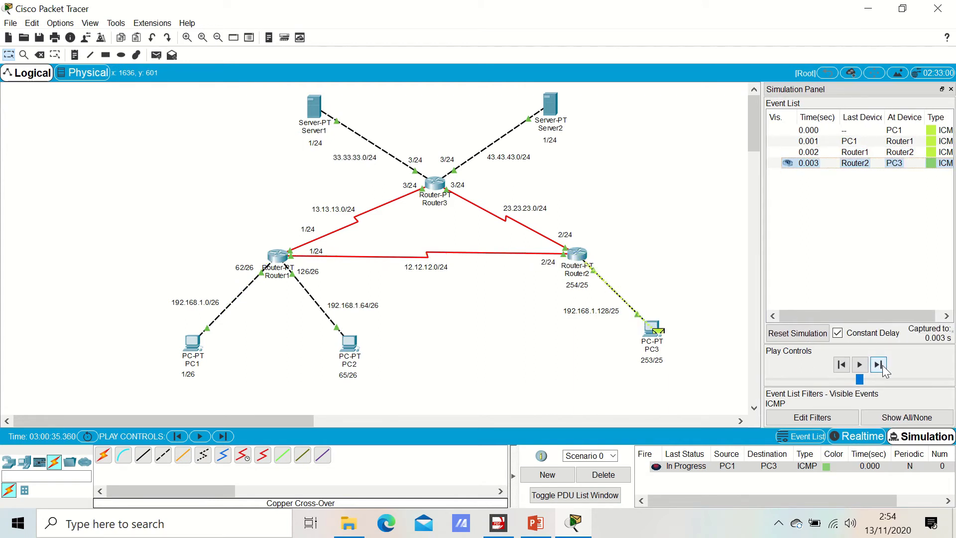
{"action": "left_click", "coordinate": [879, 365]}
{"action": "left_click", "coordinate": [879, 365]}
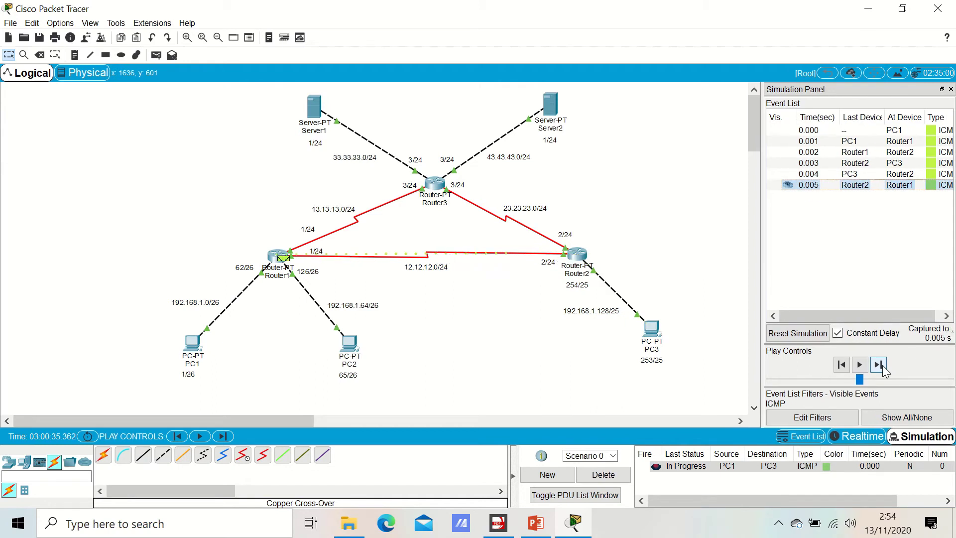
{"action": "left_click", "coordinate": [879, 365]}
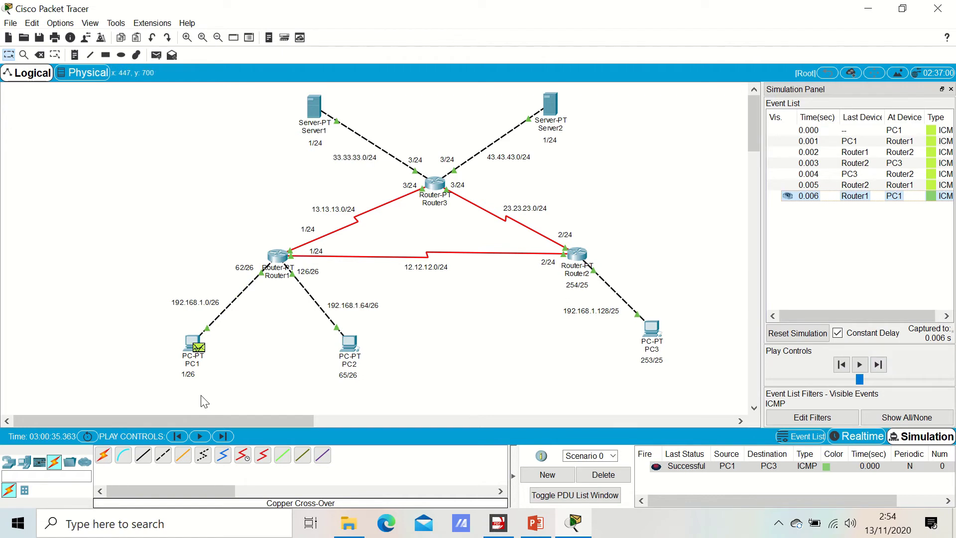
Delete the current PDU scenario and add a simple PDU from PC1 to Server1
{"action": "left_click", "coordinate": [609, 477]}
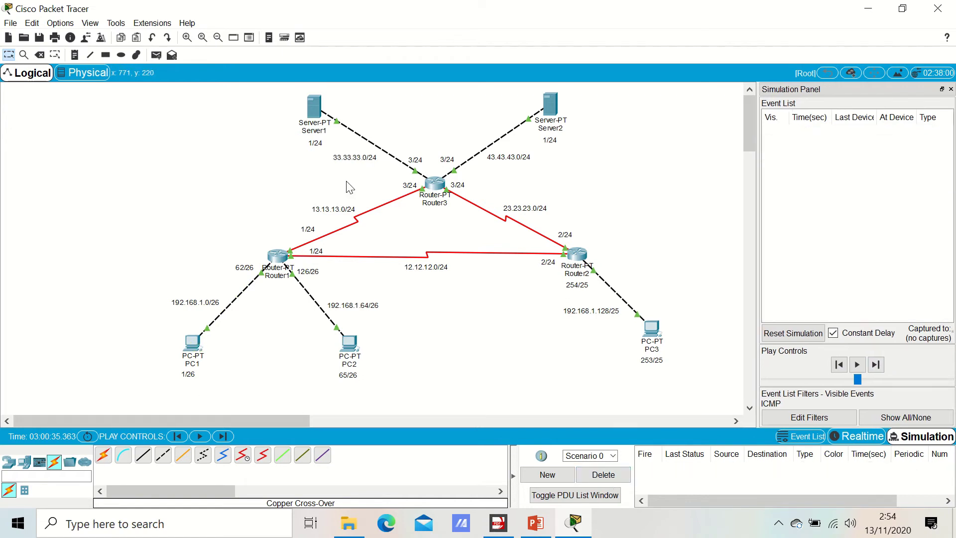
{"action": "left_click", "coordinate": [158, 55]}
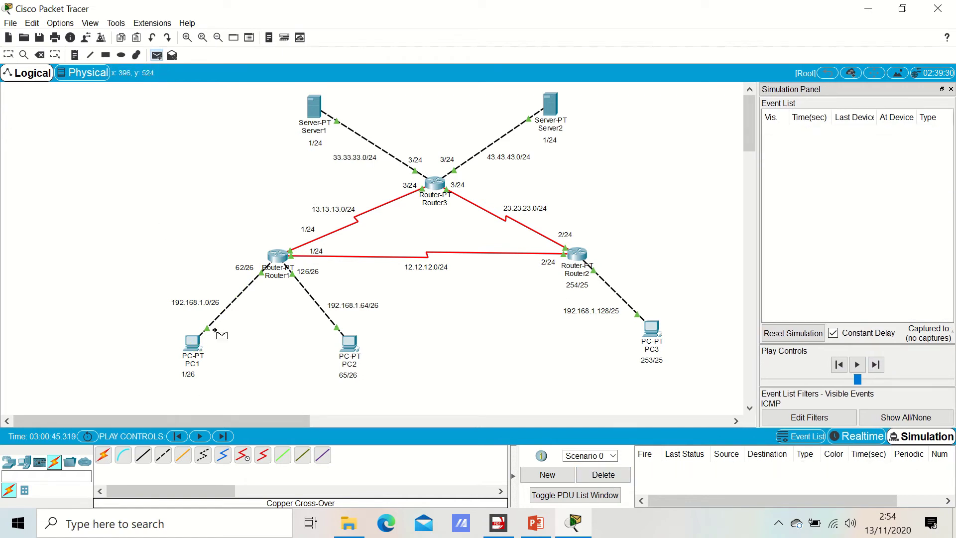
{"action": "left_click", "coordinate": [185, 339]}
{"action": "left_click", "coordinate": [314, 106]}
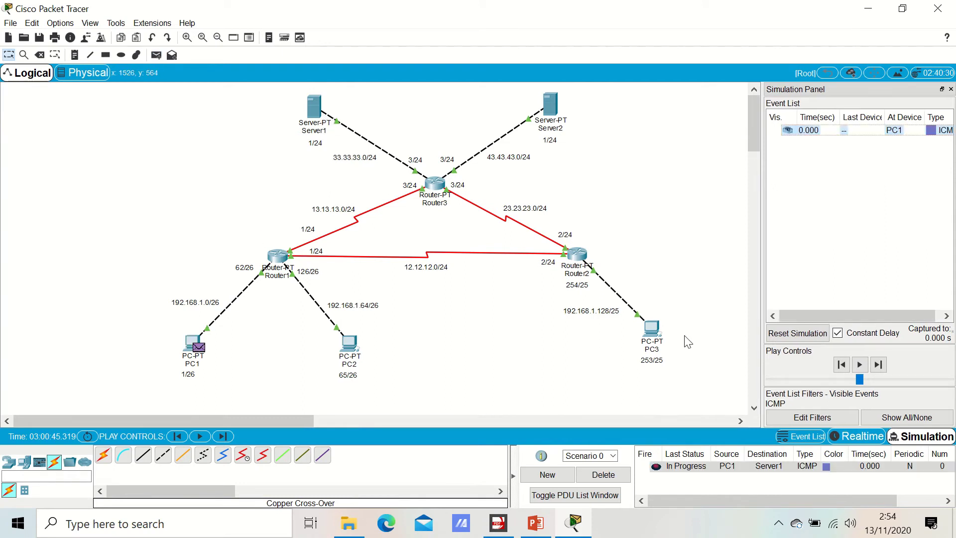
Advance the simulation event by event until the PC1-to-Server1 packet has made its round trip back to PC1
{"action": "left_click", "coordinate": [879, 366]}
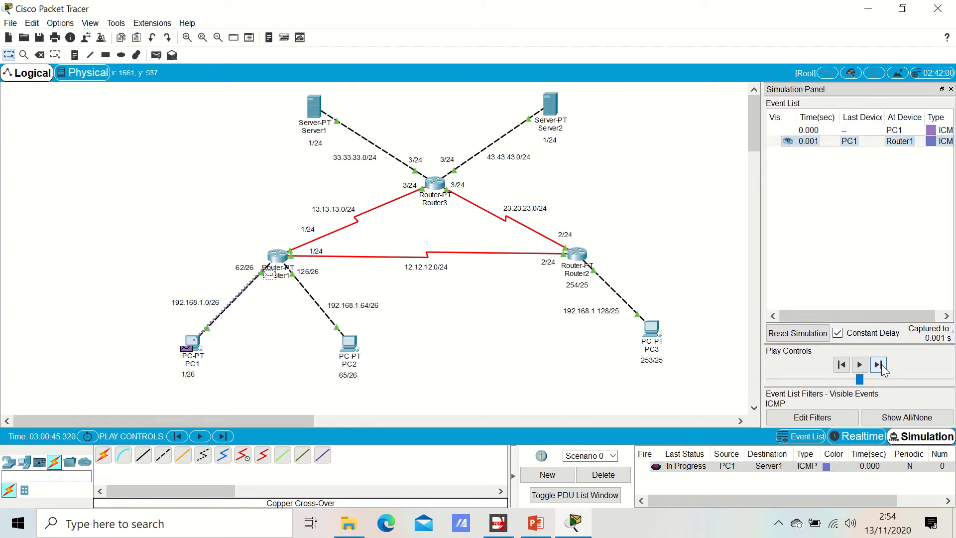
{"action": "left_click", "coordinate": [878, 365]}
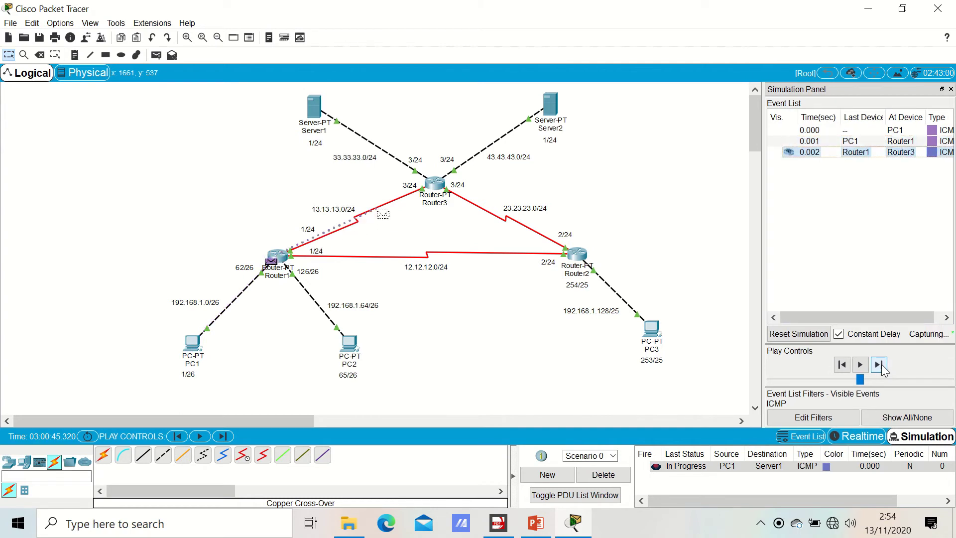
{"action": "left_click", "coordinate": [880, 365]}
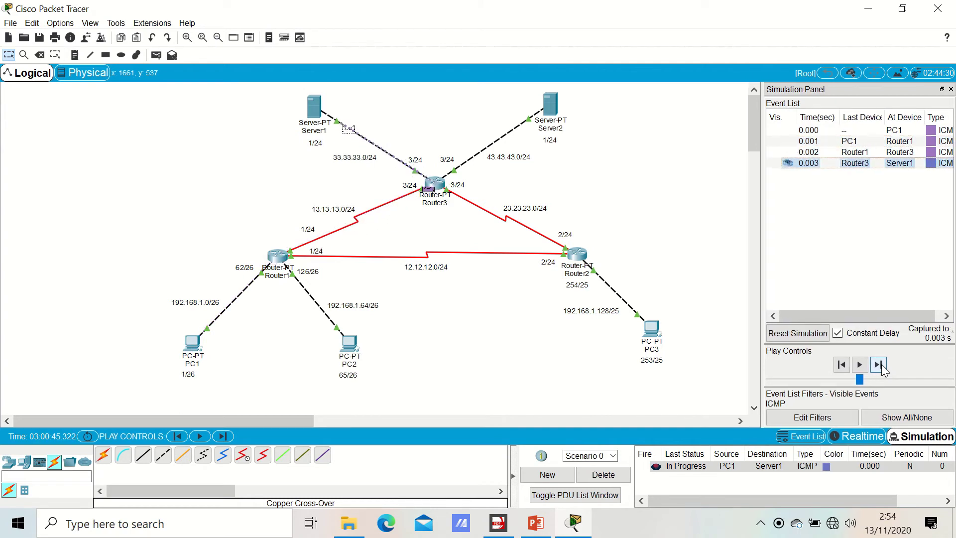
{"action": "left_click", "coordinate": [879, 366]}
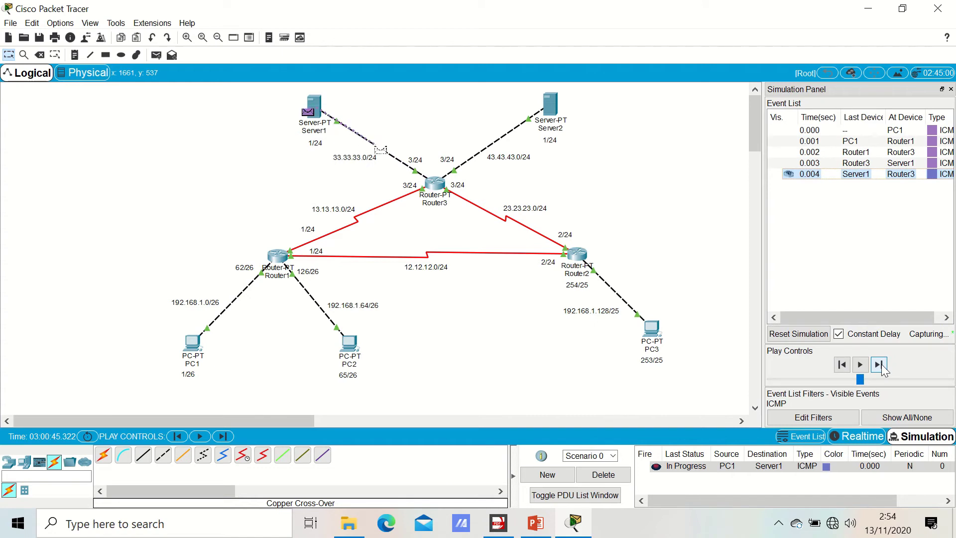
{"action": "left_click", "coordinate": [878, 365]}
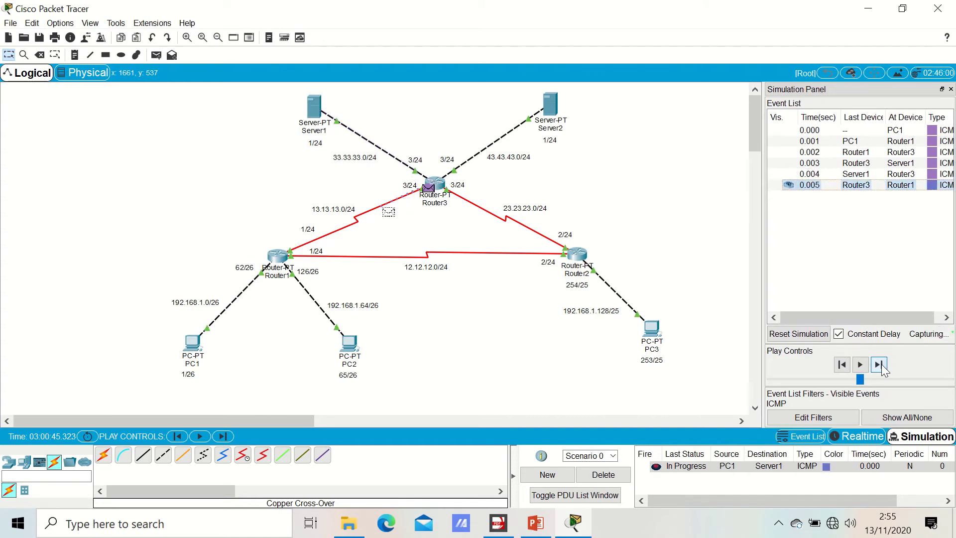
{"action": "left_click", "coordinate": [880, 366]}
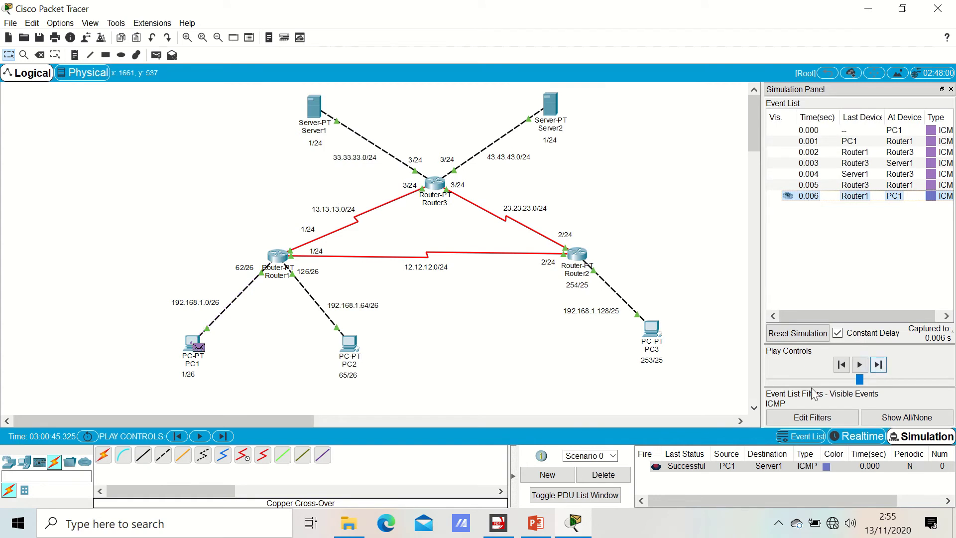
Delete the current PDU scenario and add a simple PDU from PC1 to Server2
{"action": "left_click", "coordinate": [612, 474]}
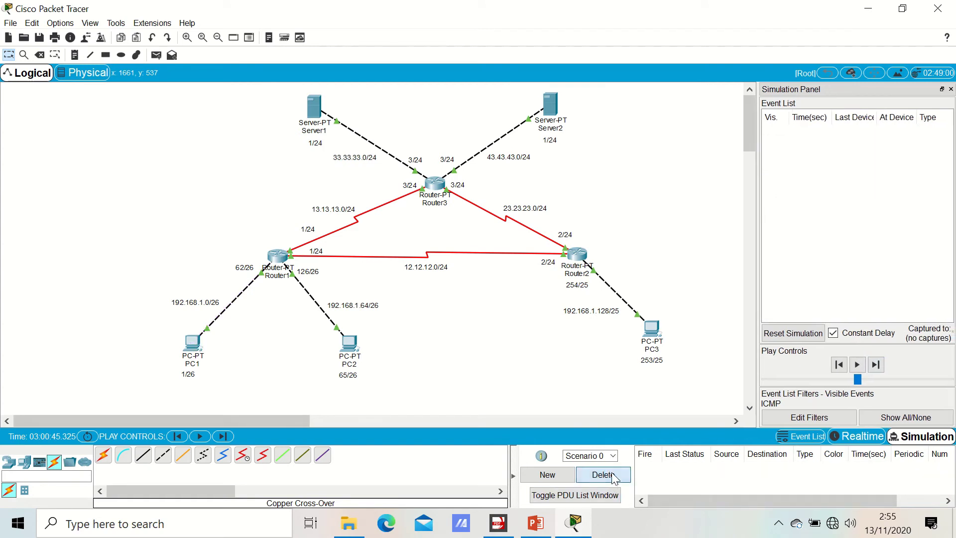
{"action": "left_click", "coordinate": [154, 55]}
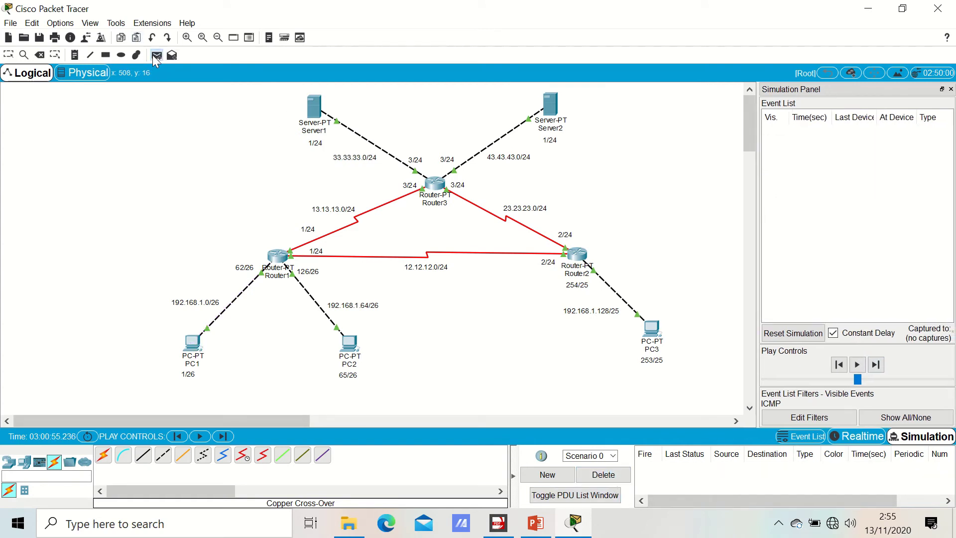
{"action": "left_click", "coordinate": [199, 344]}
{"action": "left_click", "coordinate": [555, 127]}
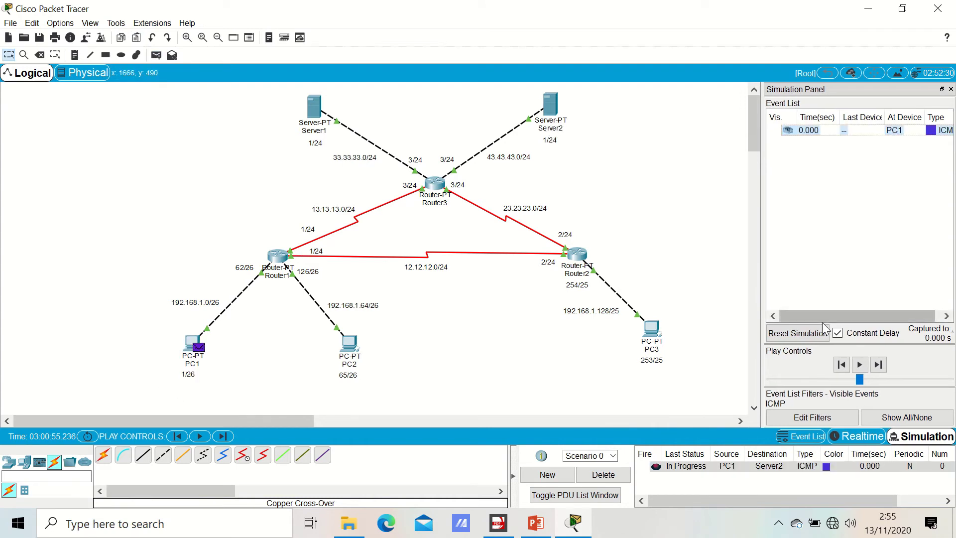
Advance the simulation event by event until the PC1-to-Server2 packet has made its round trip back to PC1
{"action": "left_click", "coordinate": [877, 361]}
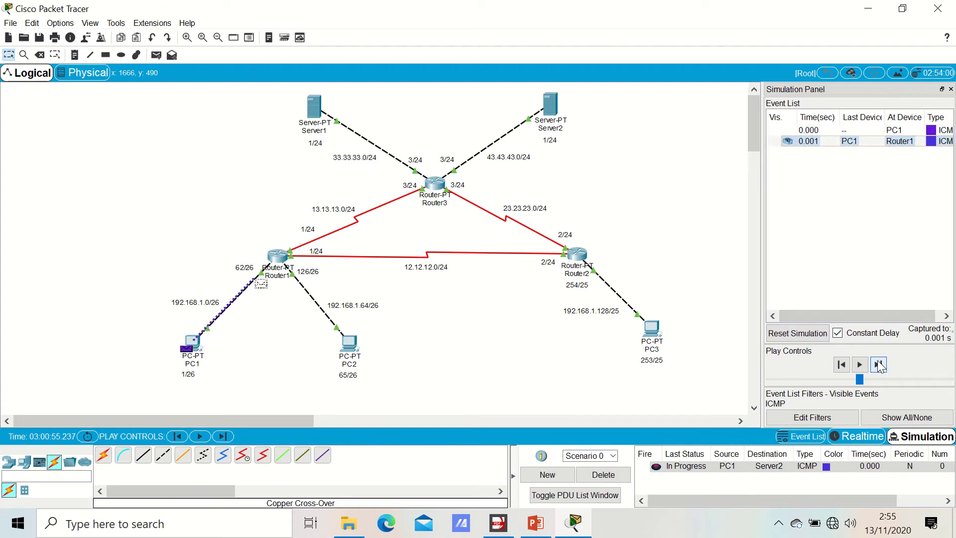
{"action": "left_click", "coordinate": [877, 361]}
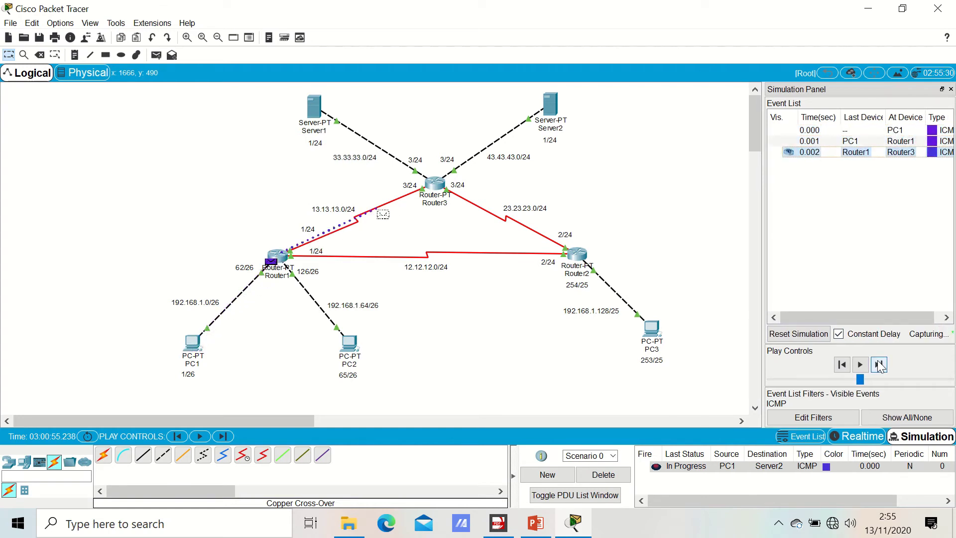
{"action": "left_click", "coordinate": [878, 362]}
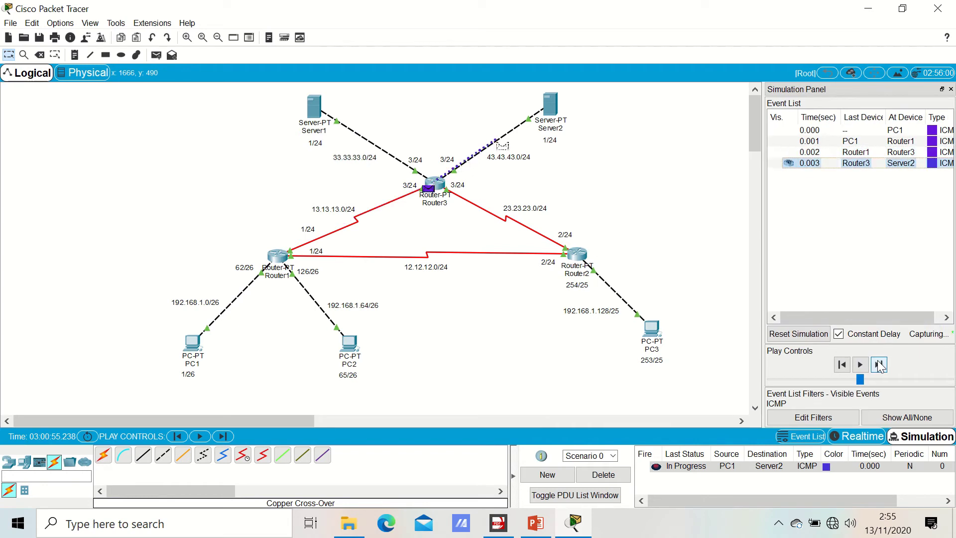
{"action": "left_click", "coordinate": [878, 362]}
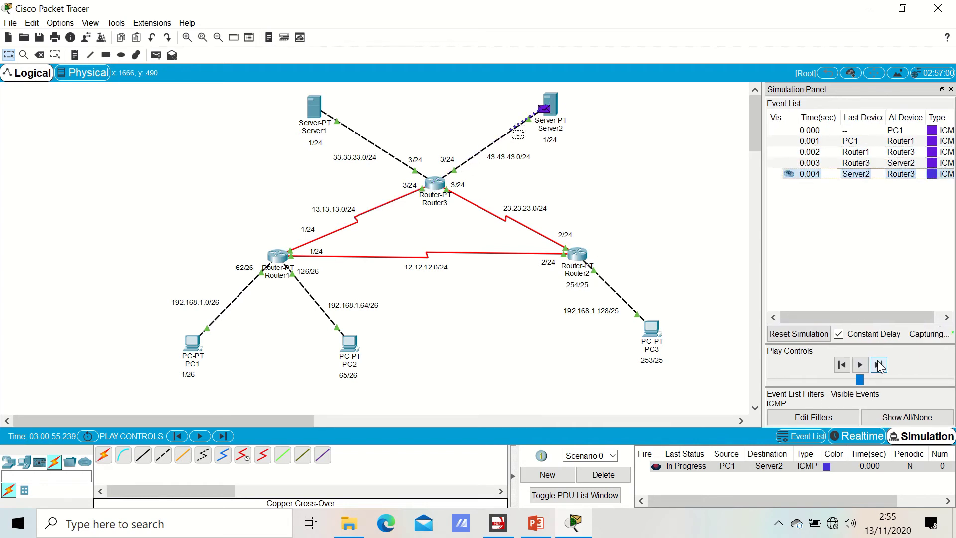
{"action": "left_click", "coordinate": [878, 365]}
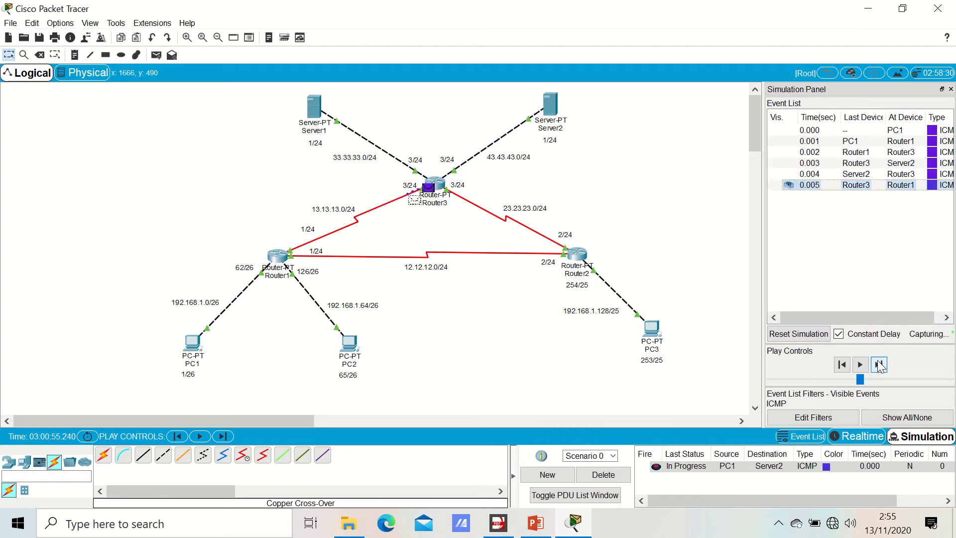
{"action": "left_click", "coordinate": [879, 365]}
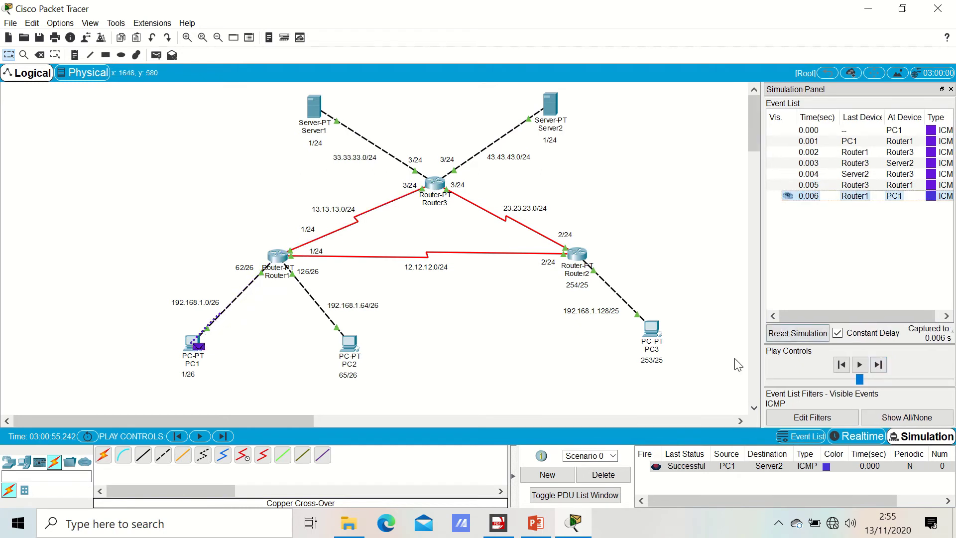
Delete the current PDU scenario and add a simple PDU from PC3 to PC1
{"action": "left_click", "coordinate": [593, 474]}
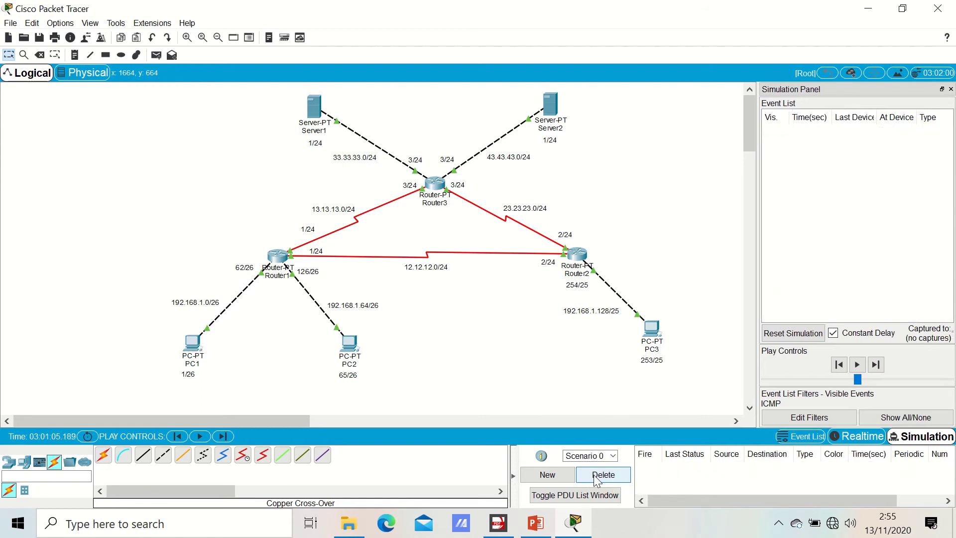
{"action": "left_click", "coordinate": [155, 55]}
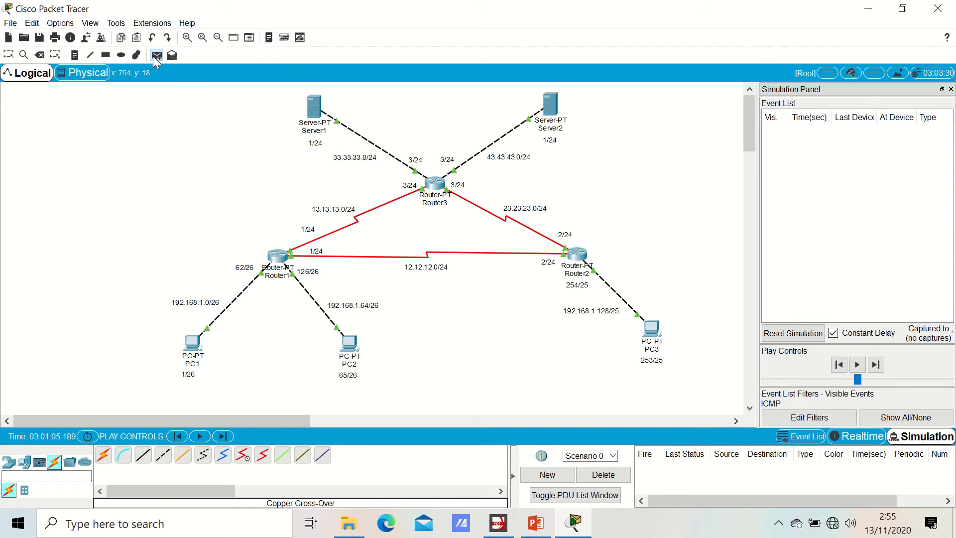
{"action": "left_click", "coordinate": [654, 333]}
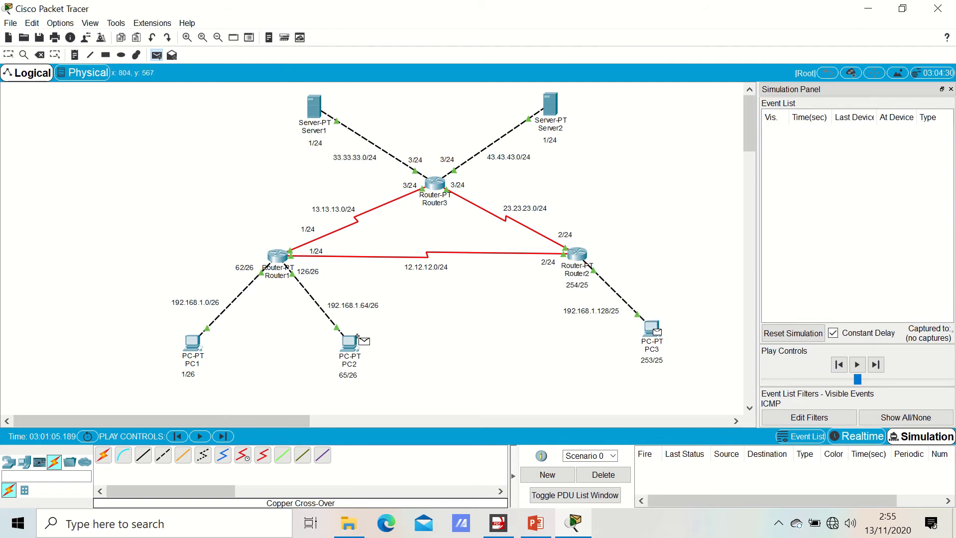
{"action": "left_click", "coordinate": [198, 341]}
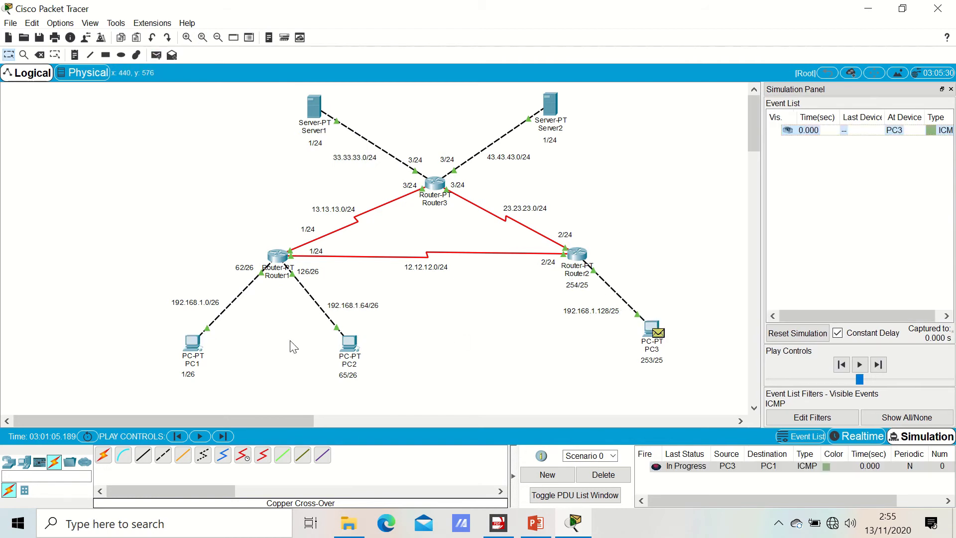
Advance the simulation event by event until the PC3-to-PC1 packet has made its round trip back to PC3
{"action": "left_click", "coordinate": [878, 365]}
{"action": "left_click", "coordinate": [877, 365]}
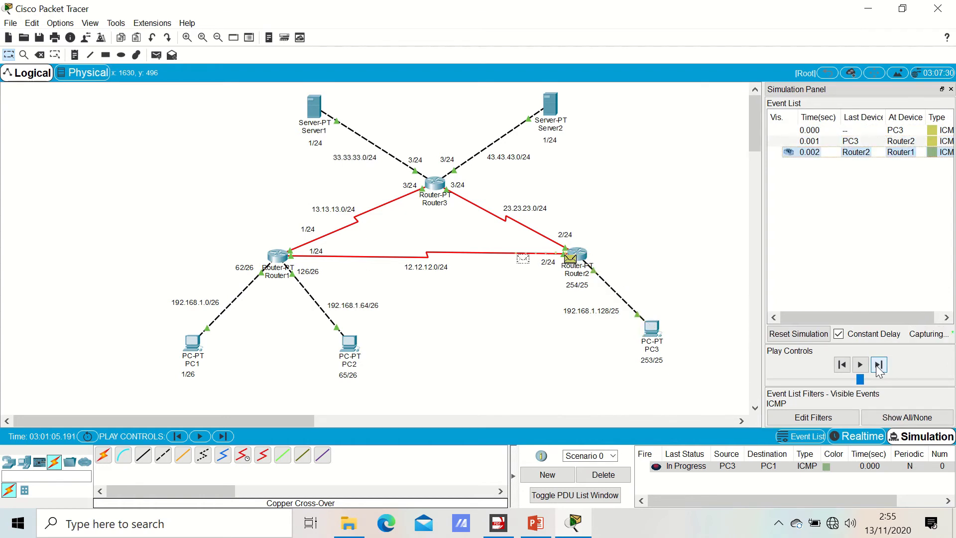
{"action": "left_click", "coordinate": [877, 365]}
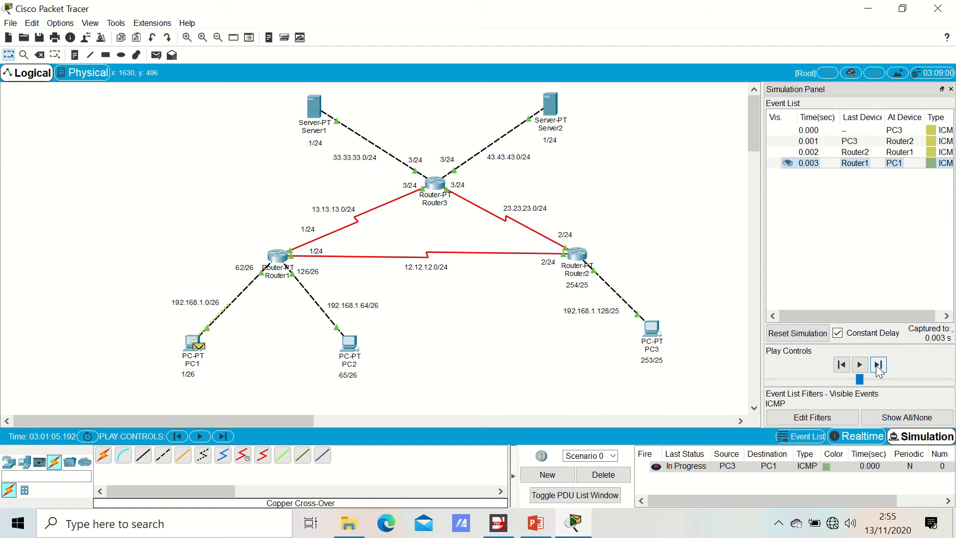
{"action": "left_click", "coordinate": [876, 365]}
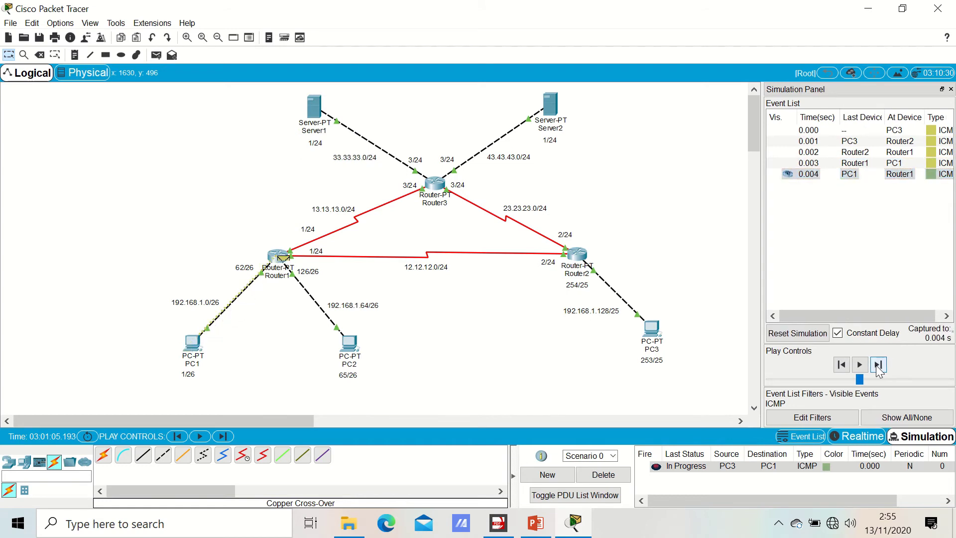
{"action": "left_click", "coordinate": [877, 365]}
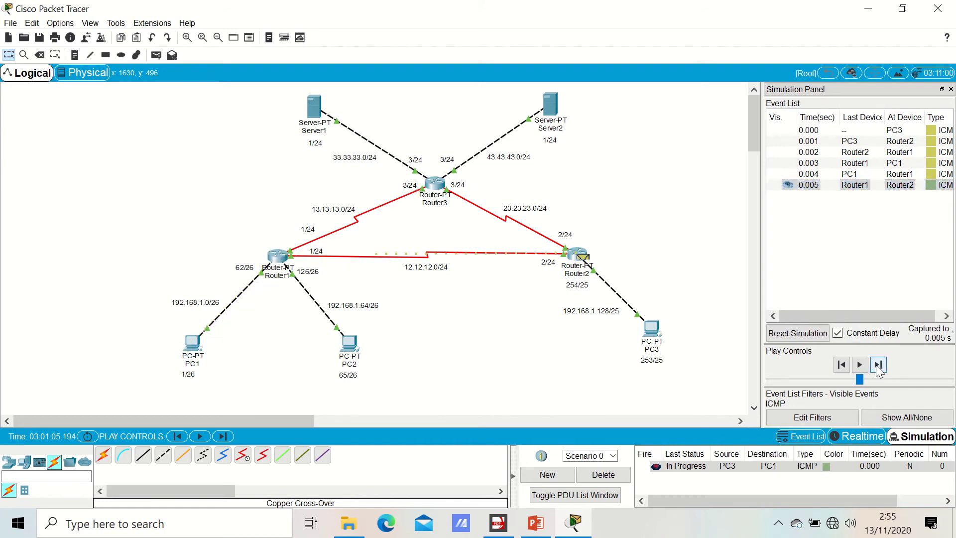
{"action": "left_click", "coordinate": [877, 365]}
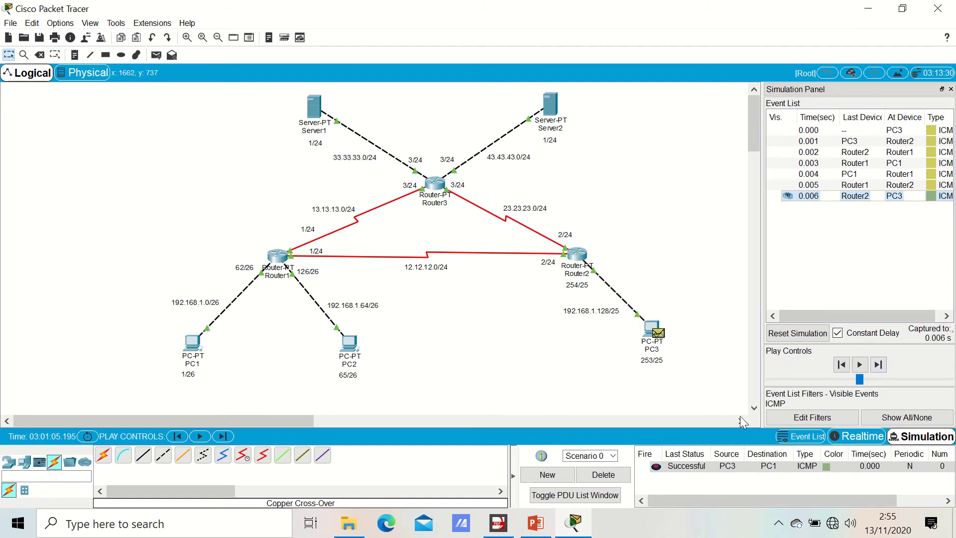
Delete the current PDU scenario and add a simple PDU from PC3 to PC2
{"action": "left_click", "coordinate": [597, 474]}
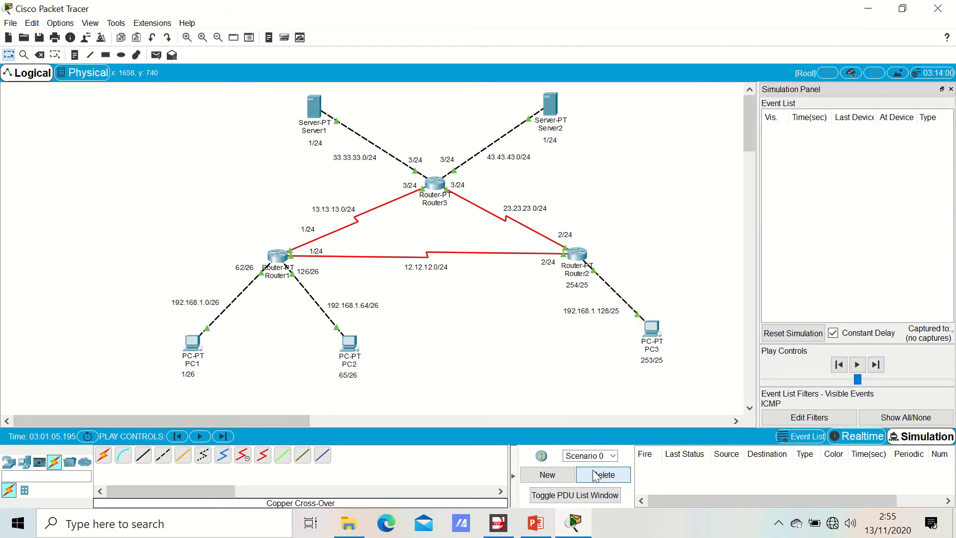
{"action": "left_click", "coordinate": [156, 56]}
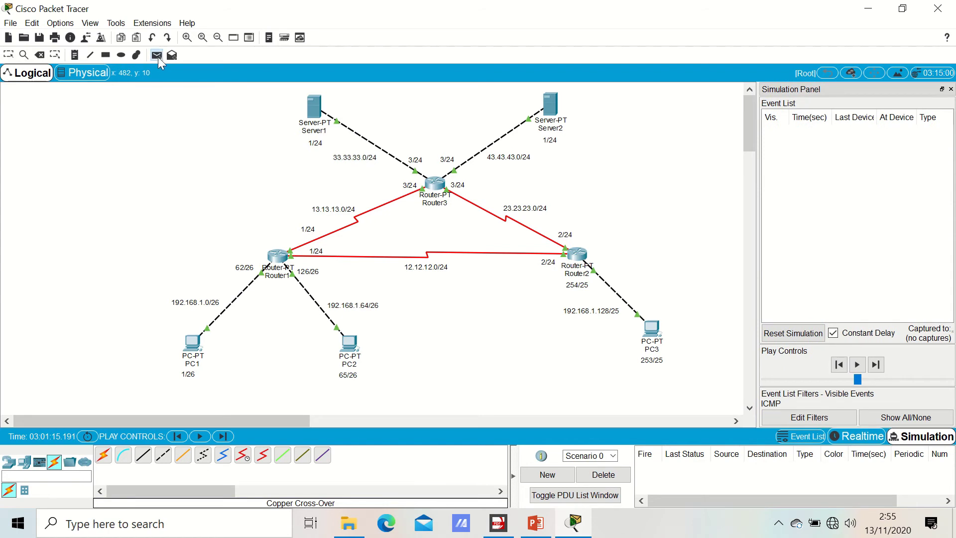
{"action": "left_click", "coordinate": [653, 331]}
{"action": "left_click", "coordinate": [350, 343]}
Advance the simulation event by event until the PC3-to-PC2 packet has made its round trip back to PC3
{"action": "left_click", "coordinate": [878, 364]}
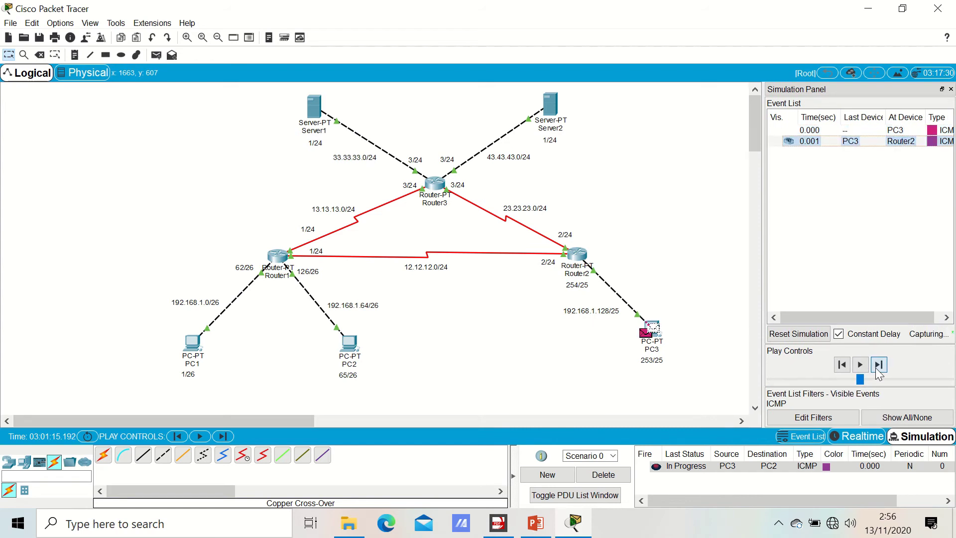
{"action": "left_click", "coordinate": [878, 365]}
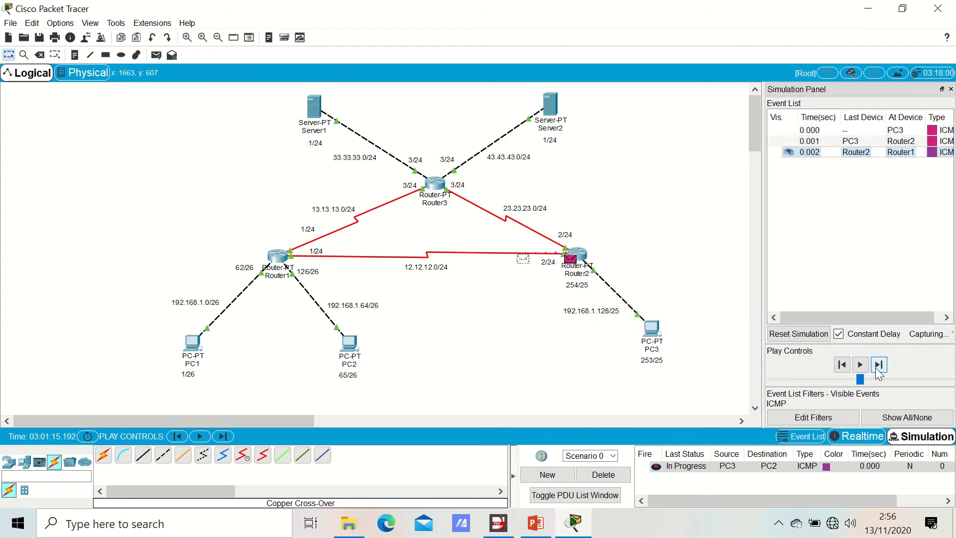
{"action": "left_click", "coordinate": [879, 366]}
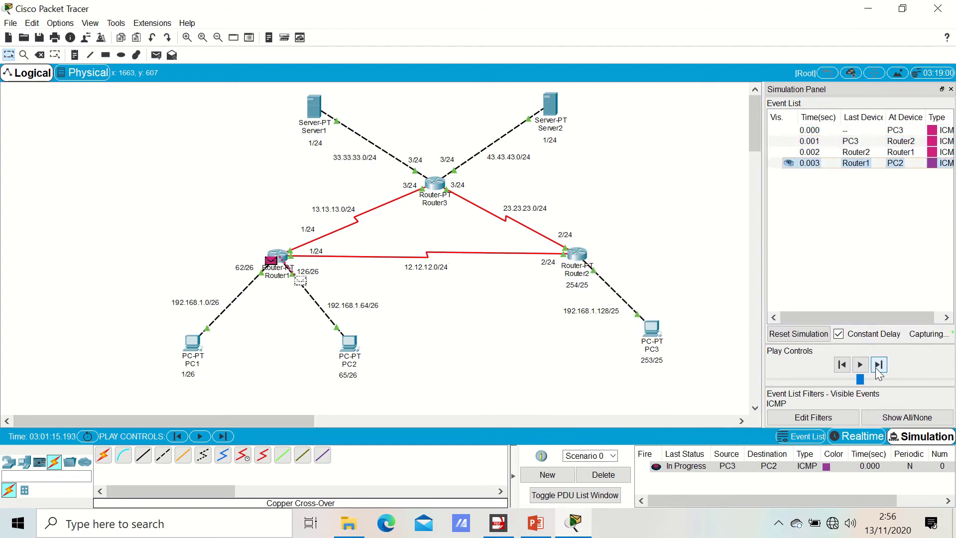
{"action": "left_click", "coordinate": [878, 369]}
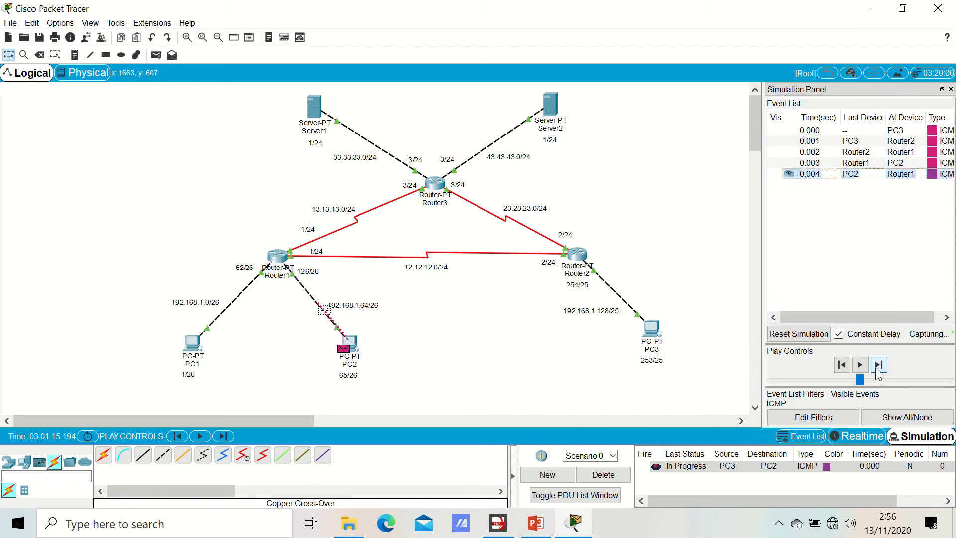
{"action": "left_click", "coordinate": [878, 369]}
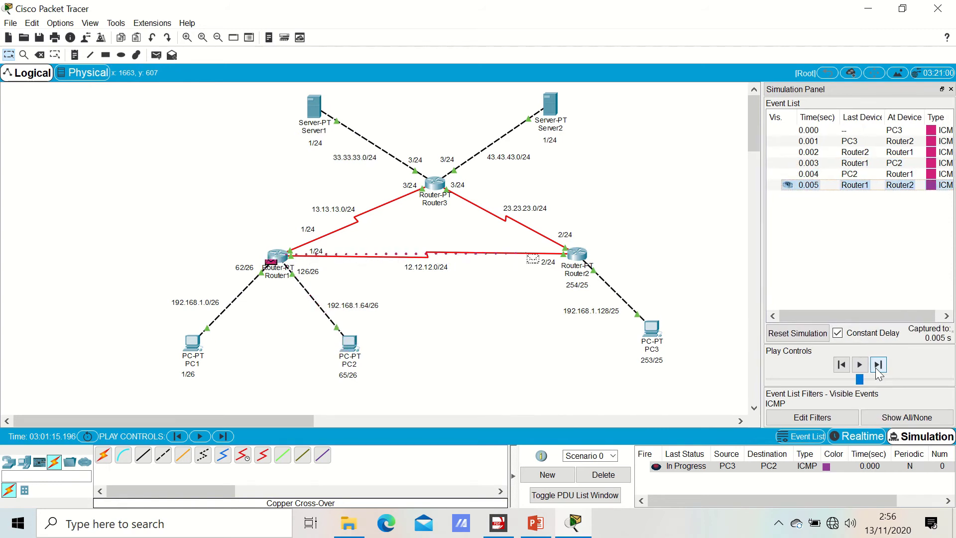
{"action": "left_click", "coordinate": [878, 369]}
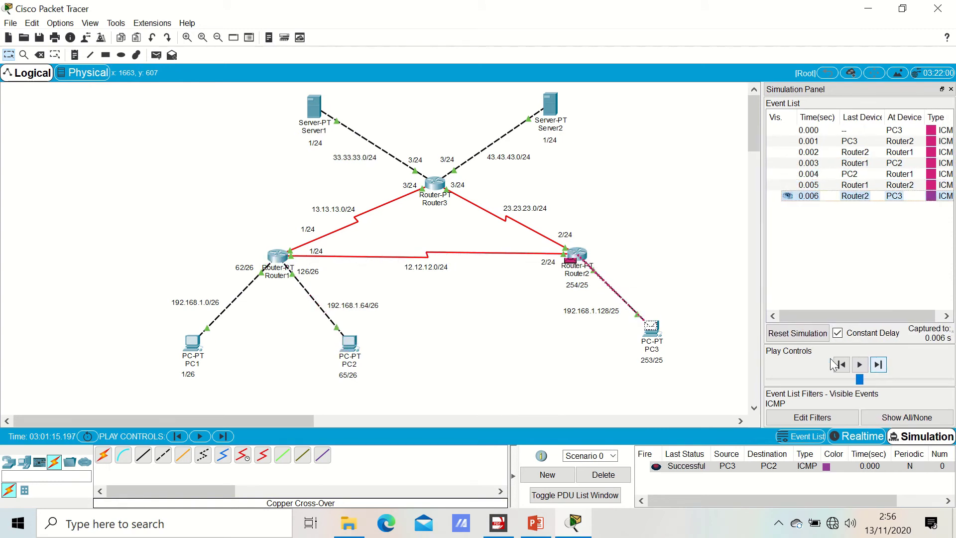
Delete the current PDU scenario and add a simple PDU from PC3 to Server1
{"action": "left_click", "coordinate": [599, 475]}
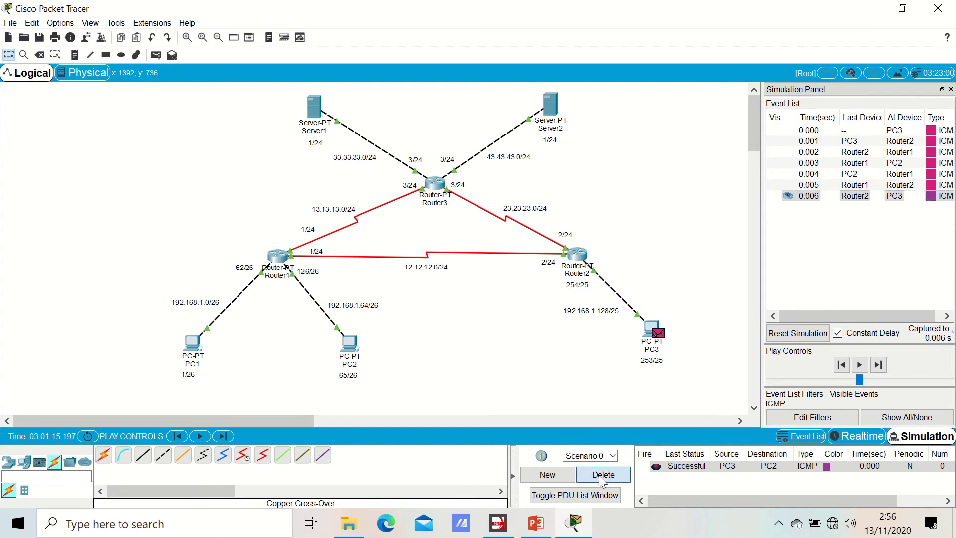
{"action": "left_click", "coordinate": [156, 54]}
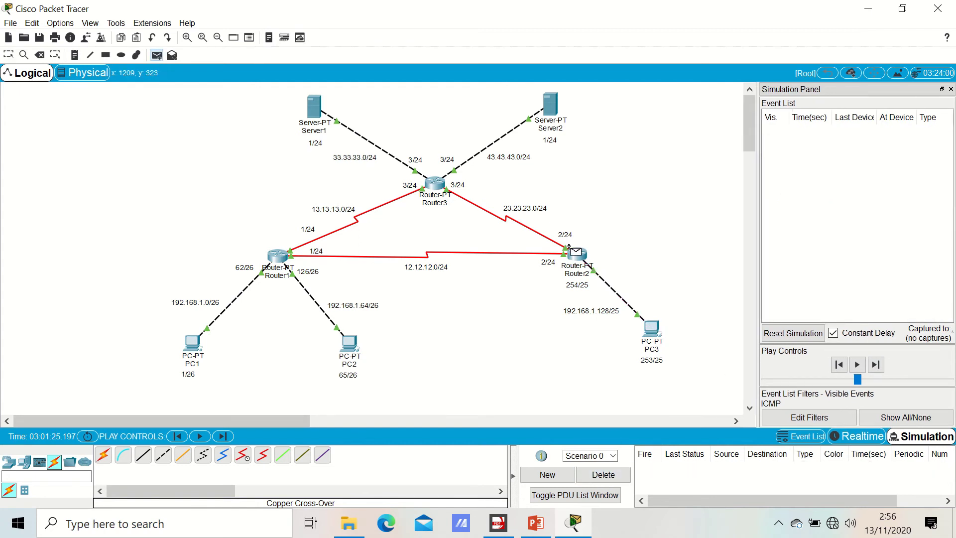
{"action": "left_click", "coordinate": [652, 324]}
{"action": "left_click", "coordinate": [307, 108]}
Advance the simulation event by event until the PC3-to-Server1 packet has made its round trip back to PC3
{"action": "left_click", "coordinate": [878, 364]}
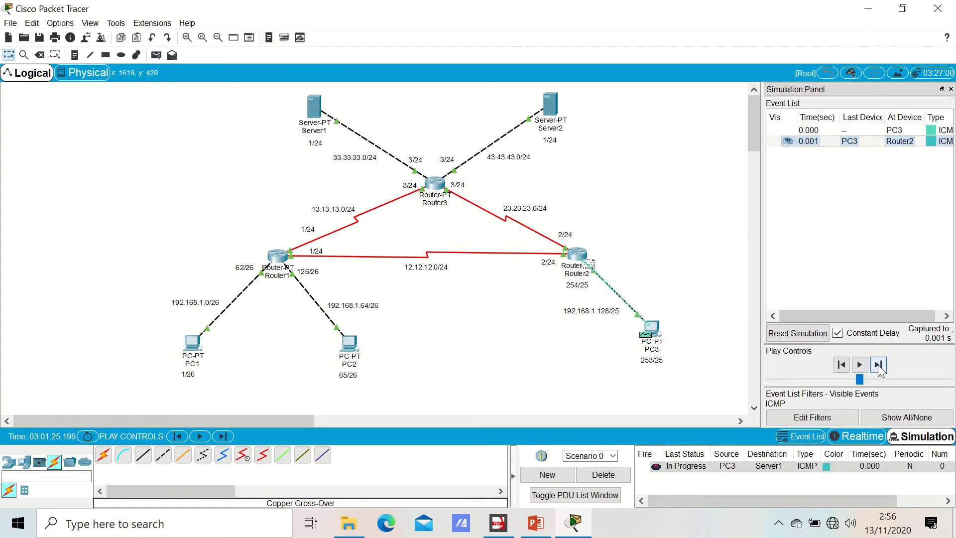
{"action": "left_click", "coordinate": [877, 365]}
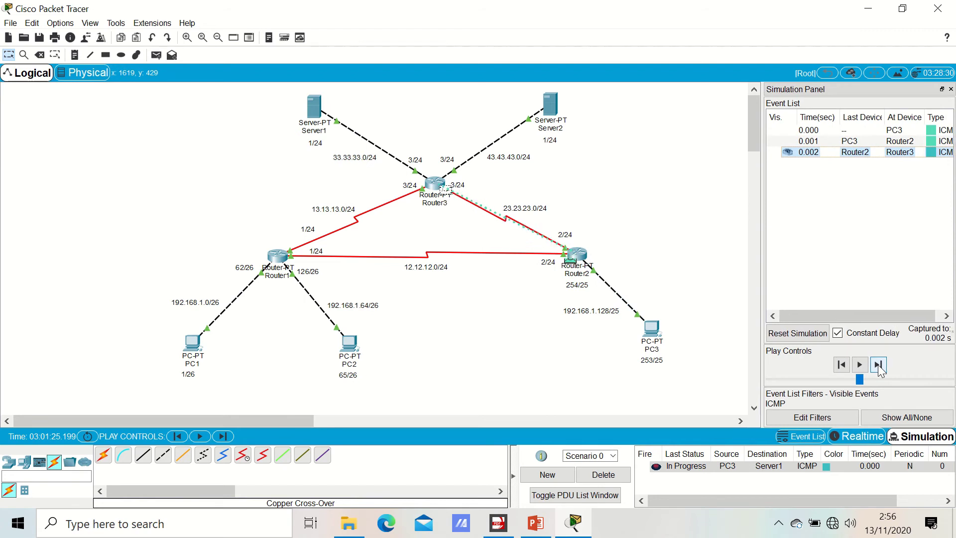
{"action": "left_click", "coordinate": [878, 365]}
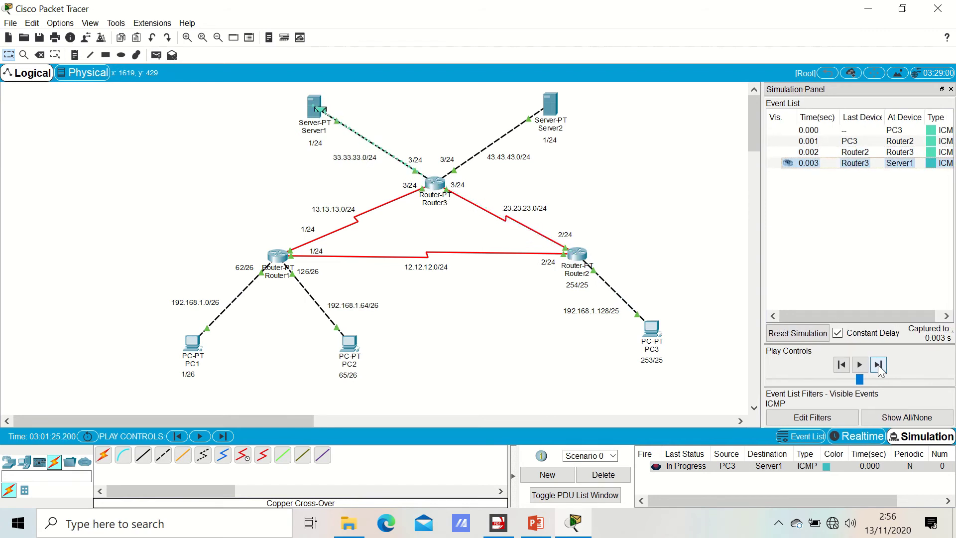
{"action": "left_click", "coordinate": [877, 364]}
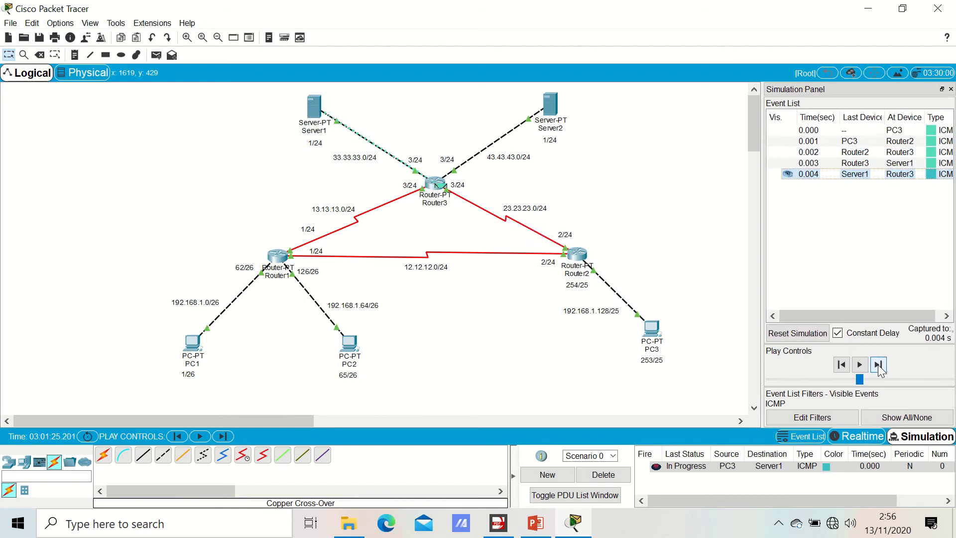
{"action": "left_click", "coordinate": [878, 365]}
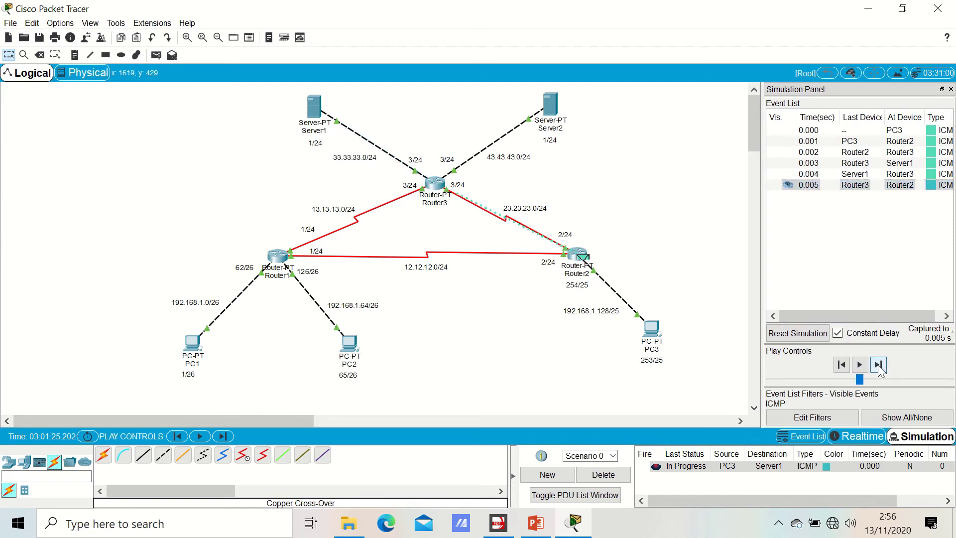
{"action": "left_click", "coordinate": [878, 364]}
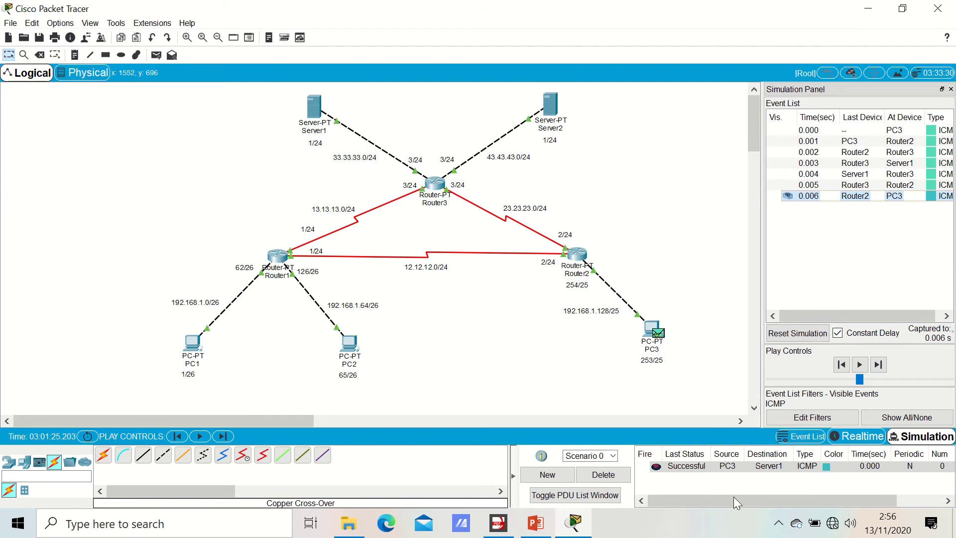
Delete the current PDU scenario and add a simple PDU from PC3 to Server2
{"action": "left_click", "coordinate": [603, 474]}
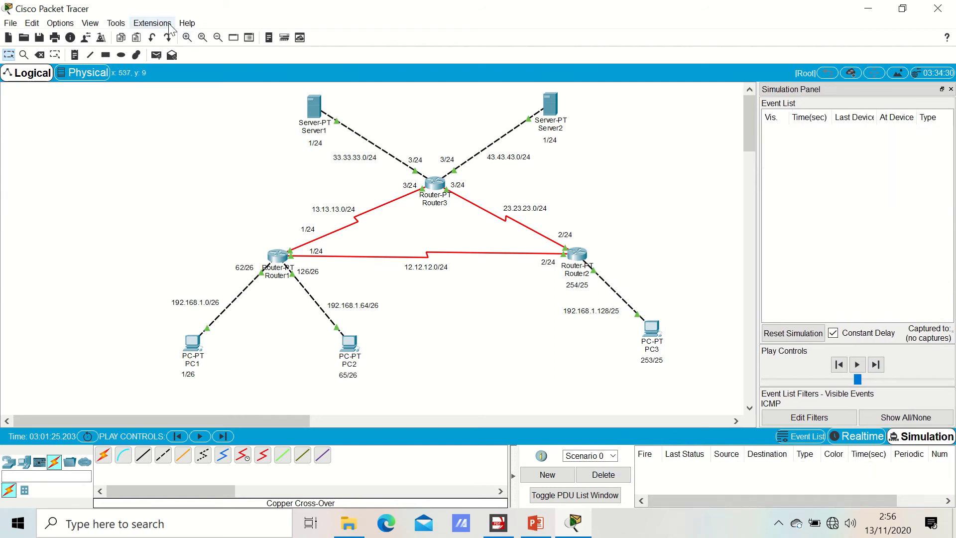
{"action": "left_click", "coordinate": [154, 56]}
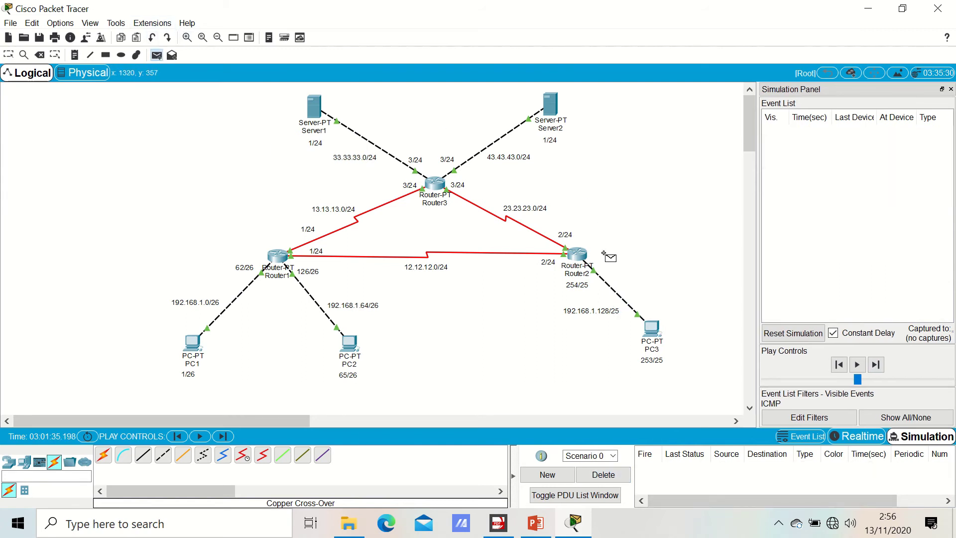
{"action": "left_click", "coordinate": [651, 328]}
{"action": "left_click", "coordinate": [549, 103]}
Advance the simulation event by event until the PC3-to-Server2 packet has made its round trip back to PC3
{"action": "left_click", "coordinate": [878, 365]}
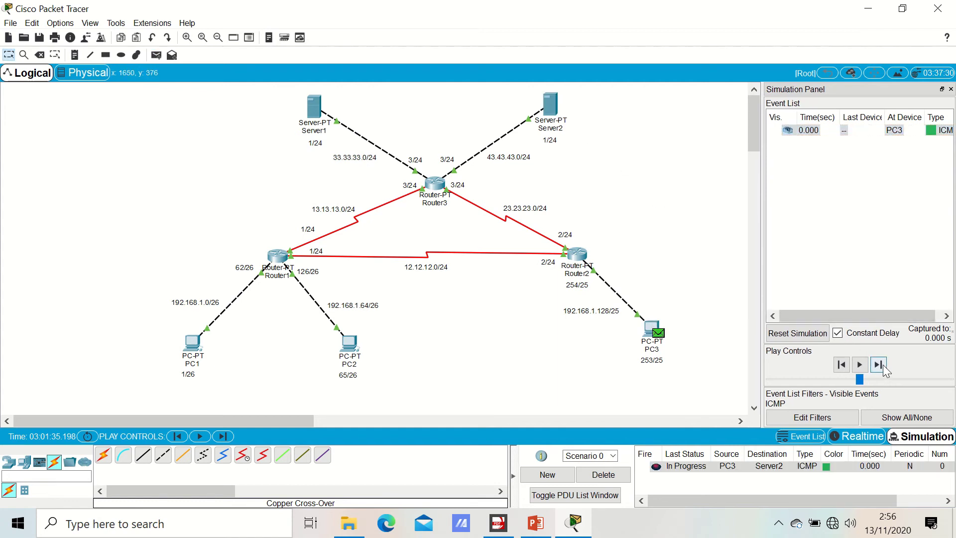
{"action": "left_click", "coordinate": [879, 366]}
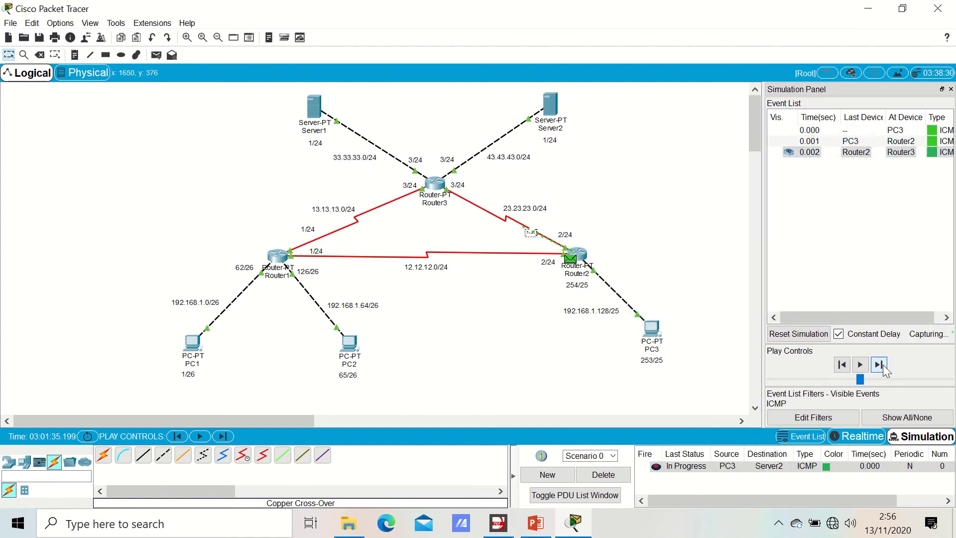
{"action": "left_click", "coordinate": [878, 365]}
{"action": "left_click", "coordinate": [883, 368]}
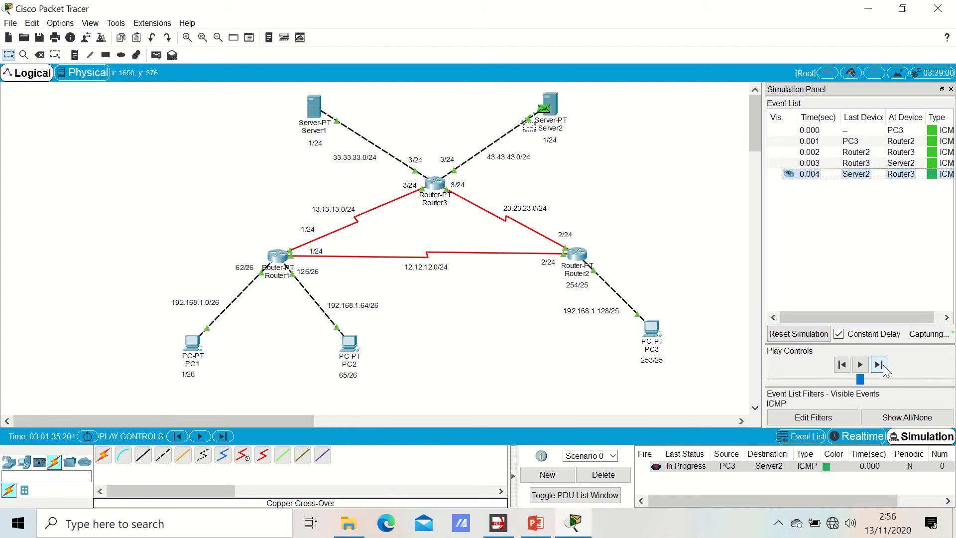
{"action": "left_click", "coordinate": [883, 368]}
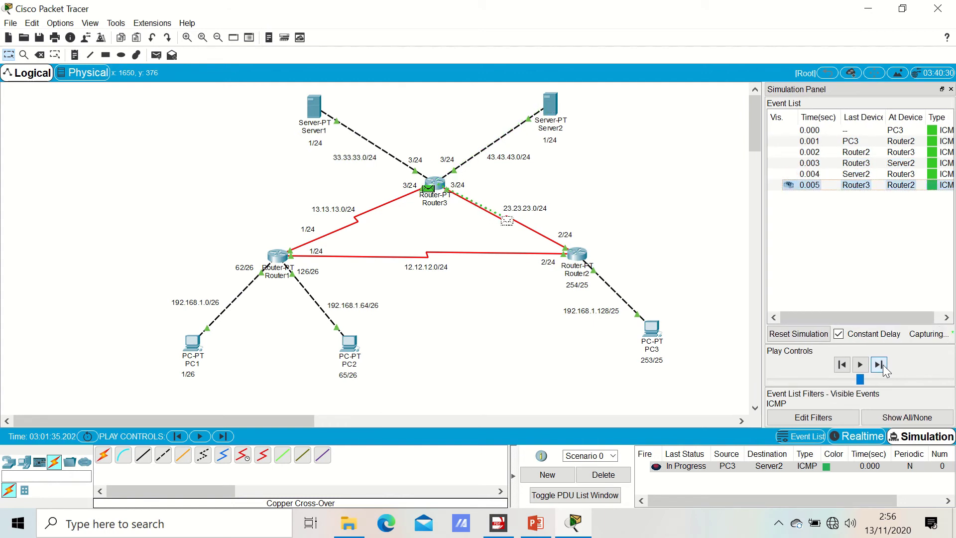
{"action": "left_click", "coordinate": [883, 368]}
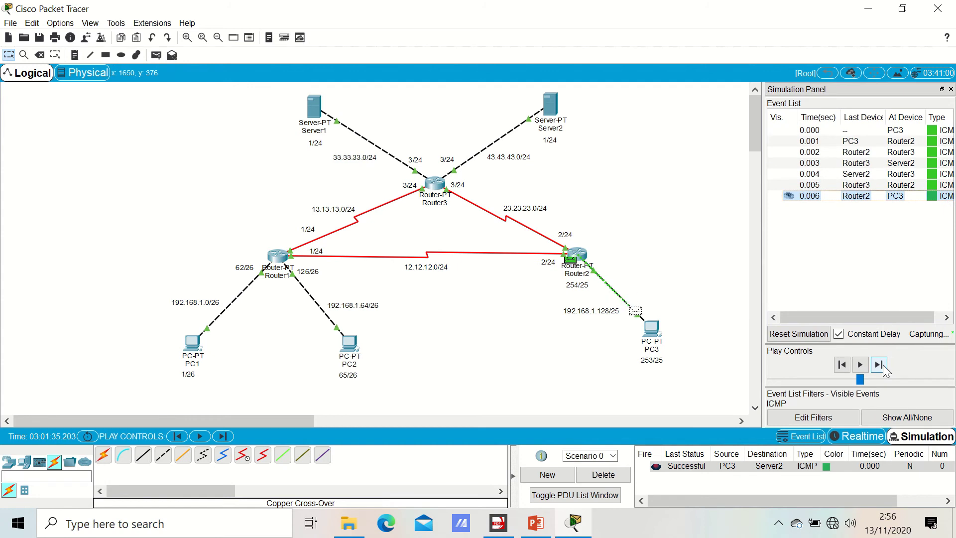
Delete the current PDU scenario and add a simple PDU from Server1 to Server2
{"action": "left_click", "coordinate": [604, 474]}
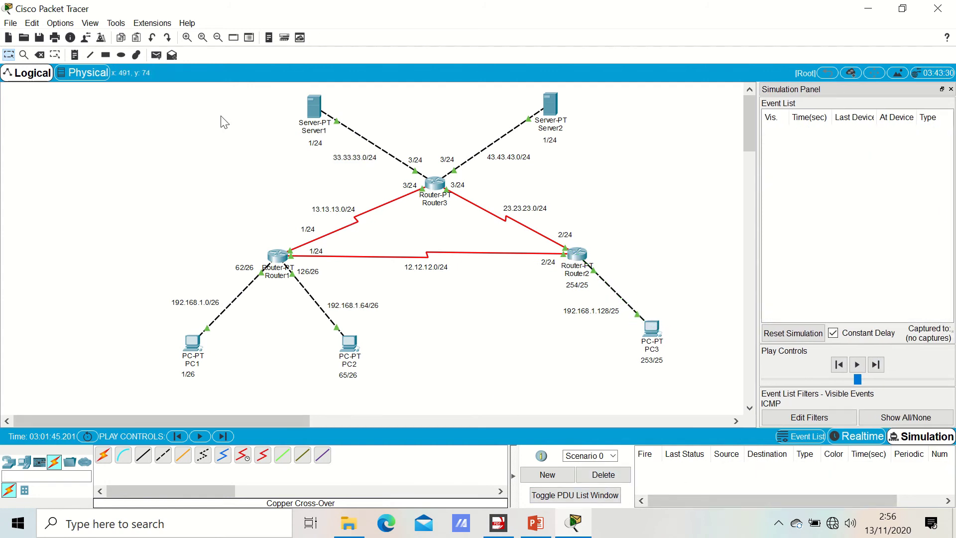
{"action": "left_click", "coordinate": [157, 56]}
{"action": "left_click", "coordinate": [314, 106]}
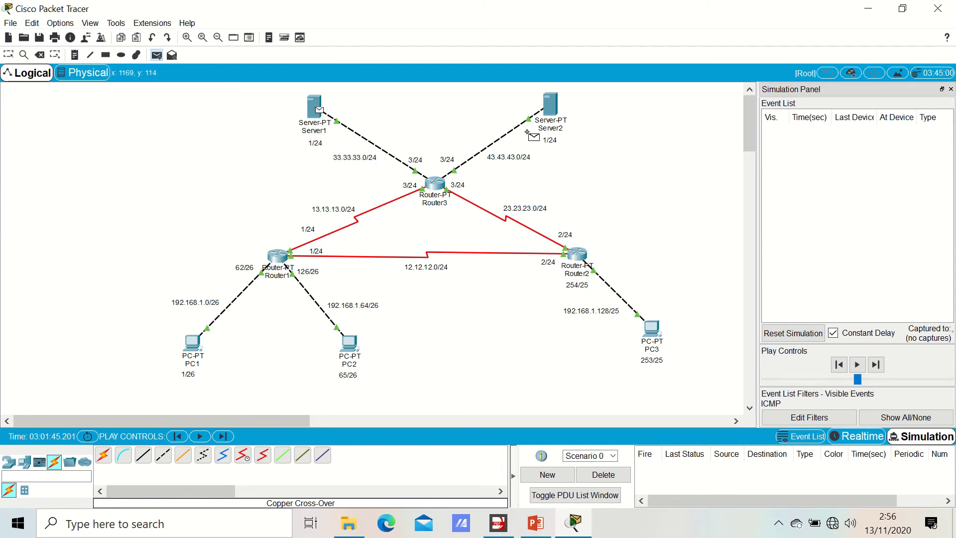
{"action": "left_click", "coordinate": [550, 106]}
Advance the simulation event by event until the Server1-to-Server2 packet has made its round trip back to Server1
{"action": "left_click", "coordinate": [878, 365]}
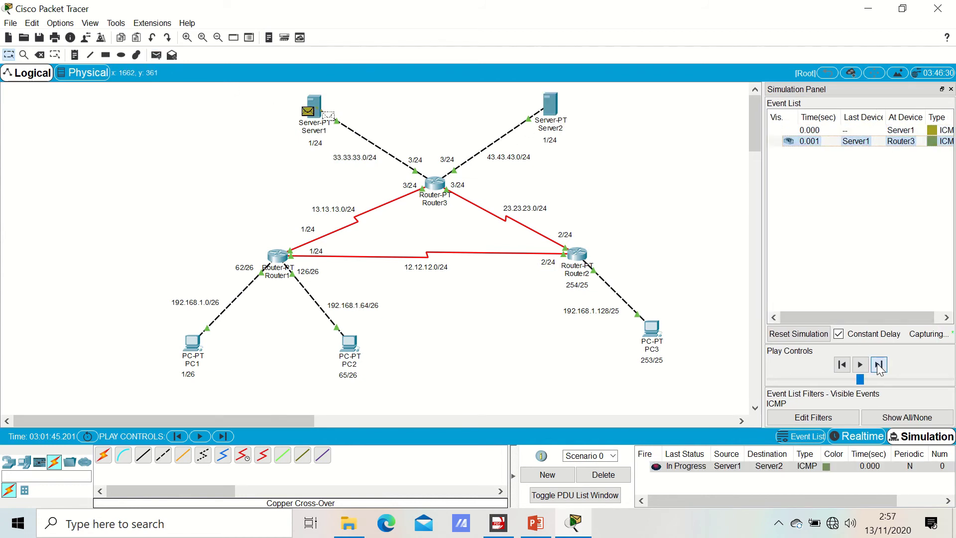
{"action": "left_click", "coordinate": [879, 364]}
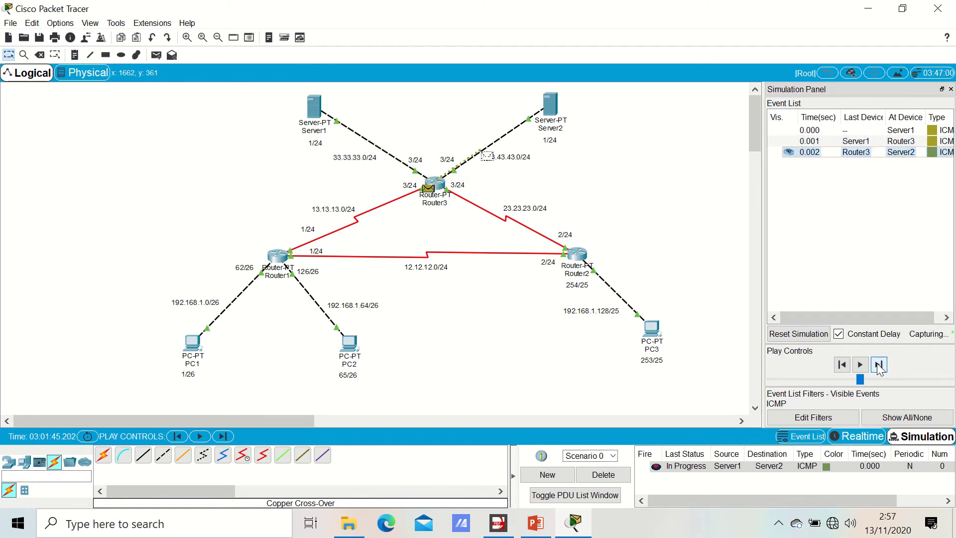
{"action": "left_click", "coordinate": [878, 364]}
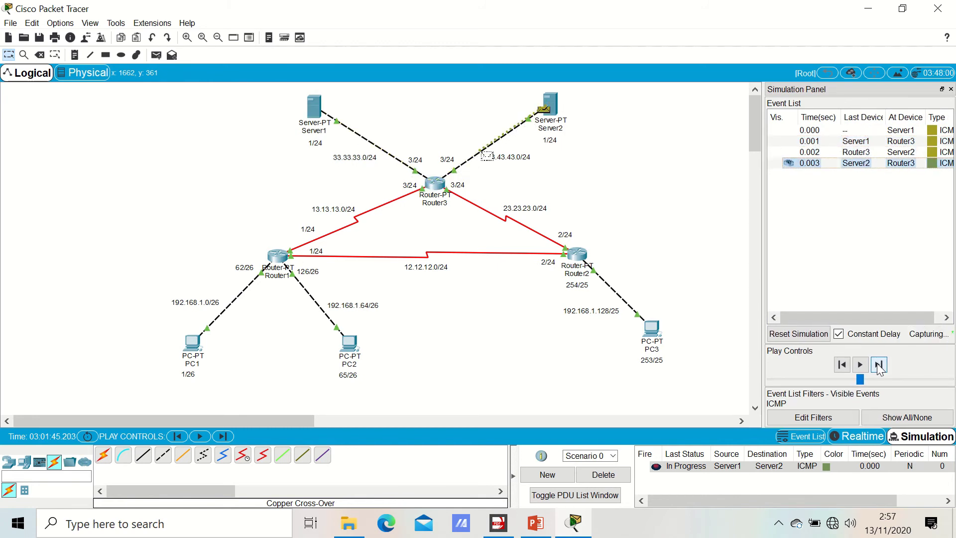
{"action": "left_click", "coordinate": [878, 365]}
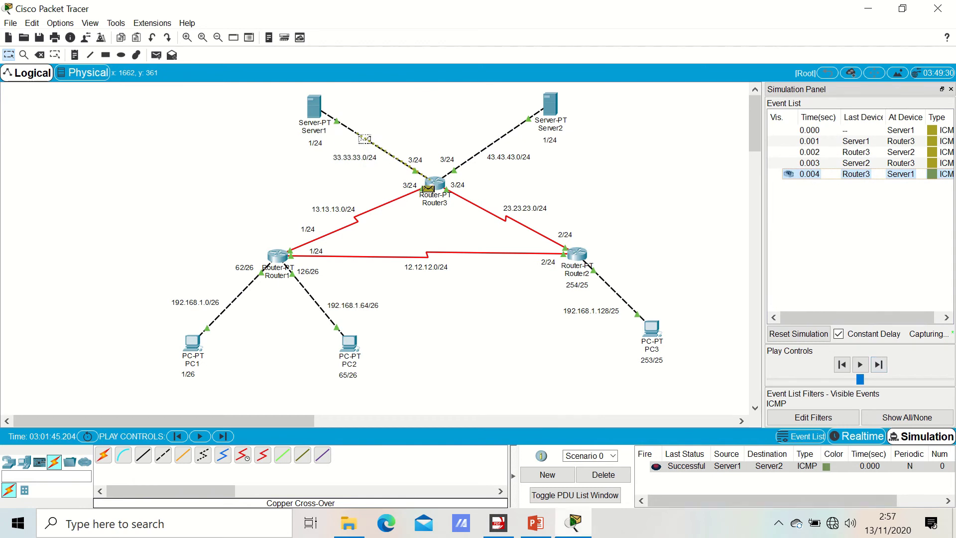
Delete the current PDU scenario and add a simple PDU from Server1 to PC1
{"action": "left_click", "coordinate": [602, 477]}
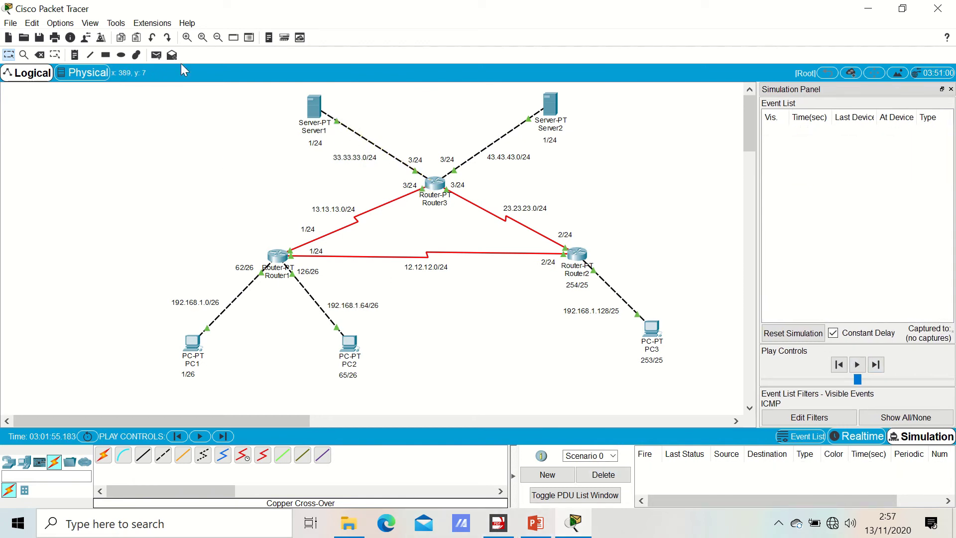
{"action": "left_click", "coordinate": [319, 113]}
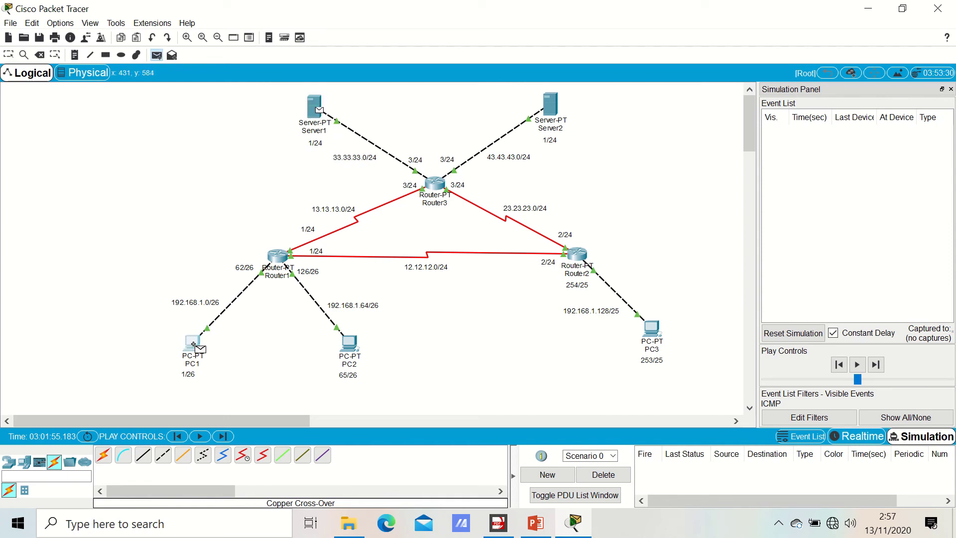
{"action": "left_click", "coordinate": [194, 345]}
Advance the simulation event by event until the Server1-to-PC1 packet has made its round trip back to Server1
{"action": "left_click", "coordinate": [882, 367]}
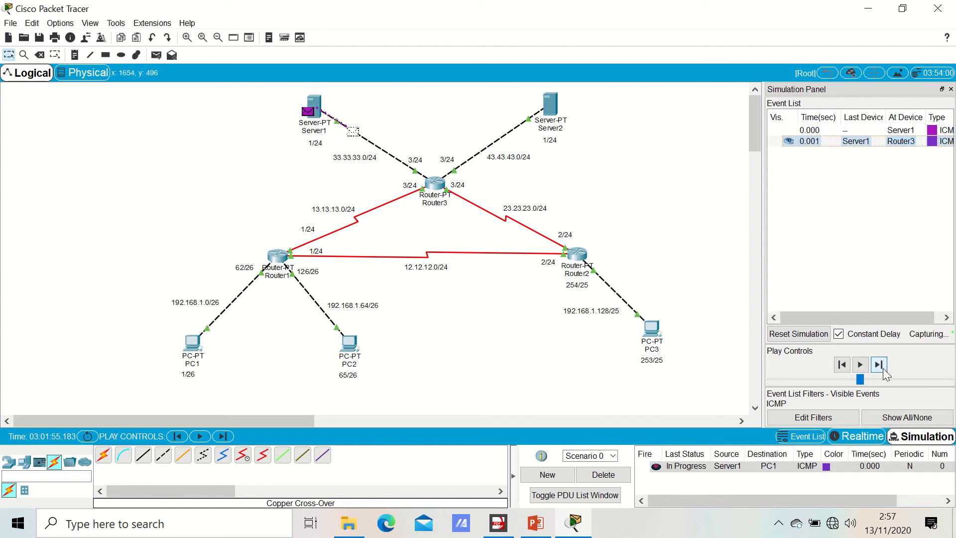
{"action": "left_click", "coordinate": [882, 368]}
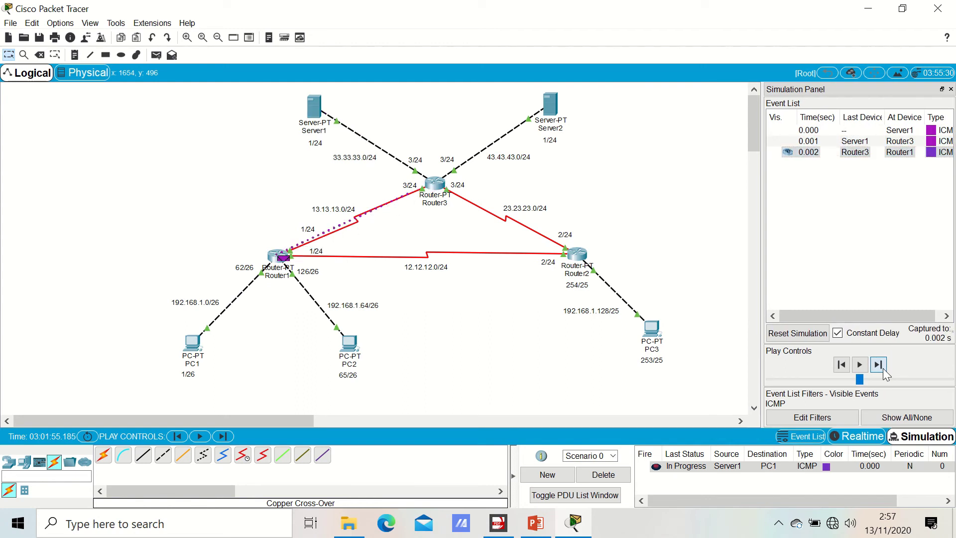
{"action": "left_click", "coordinate": [882, 369]}
{"action": "left_click", "coordinate": [879, 365]}
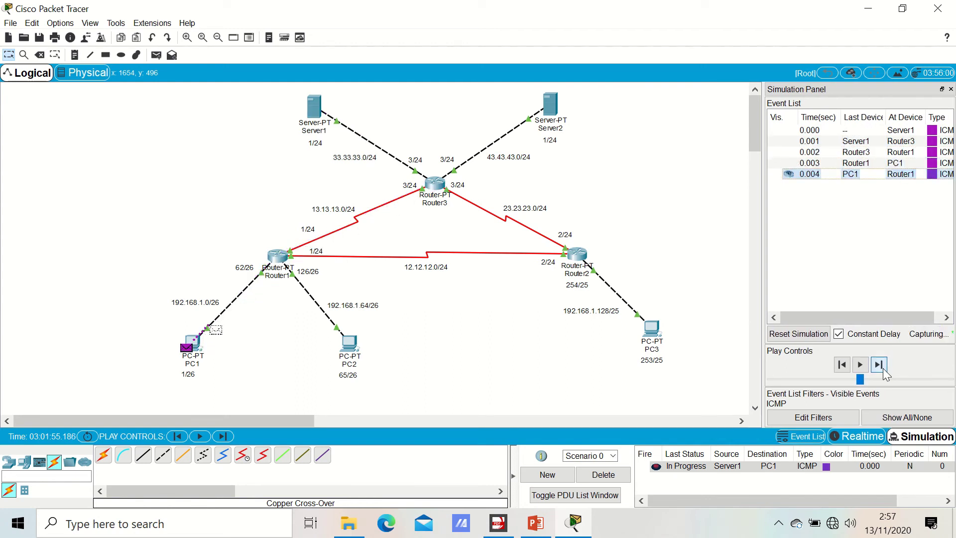
{"action": "left_click", "coordinate": [882, 369]}
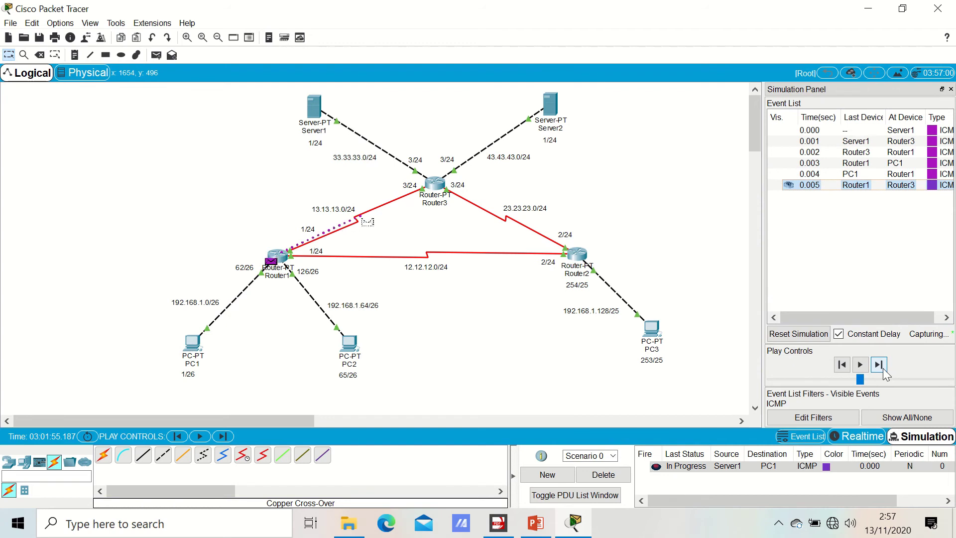
{"action": "left_click", "coordinate": [880, 367]}
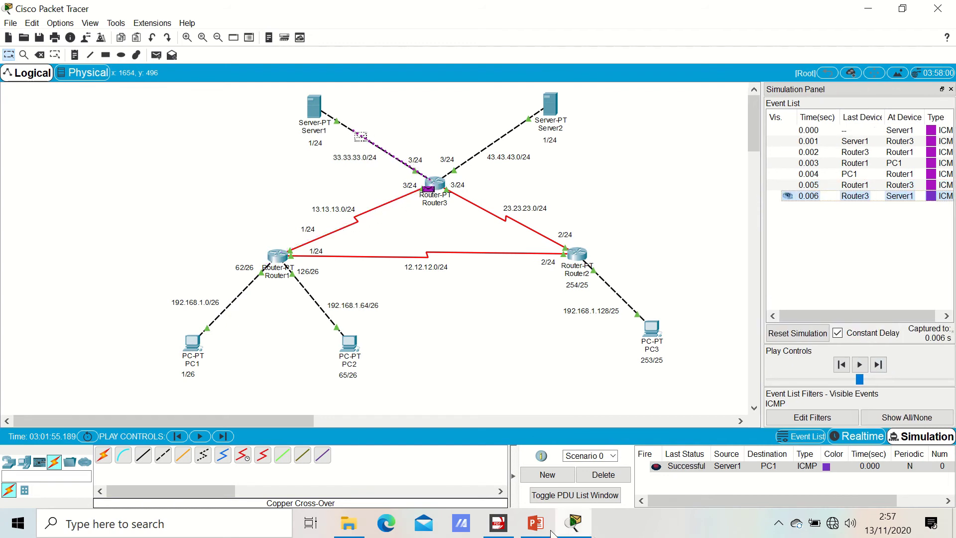
{"action": "left_click", "coordinate": [603, 475]}
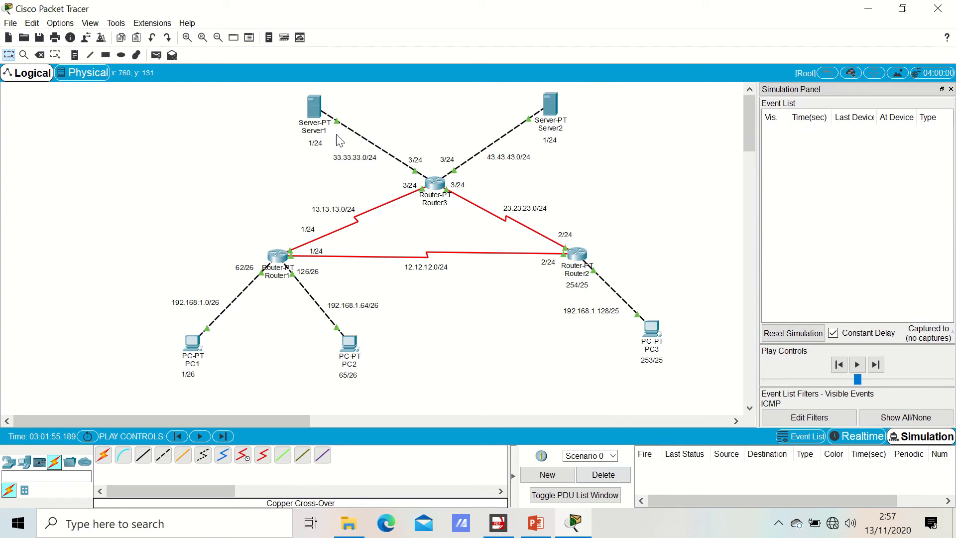
{"action": "left_click", "coordinate": [157, 56]}
{"action": "left_click", "coordinate": [316, 109]}
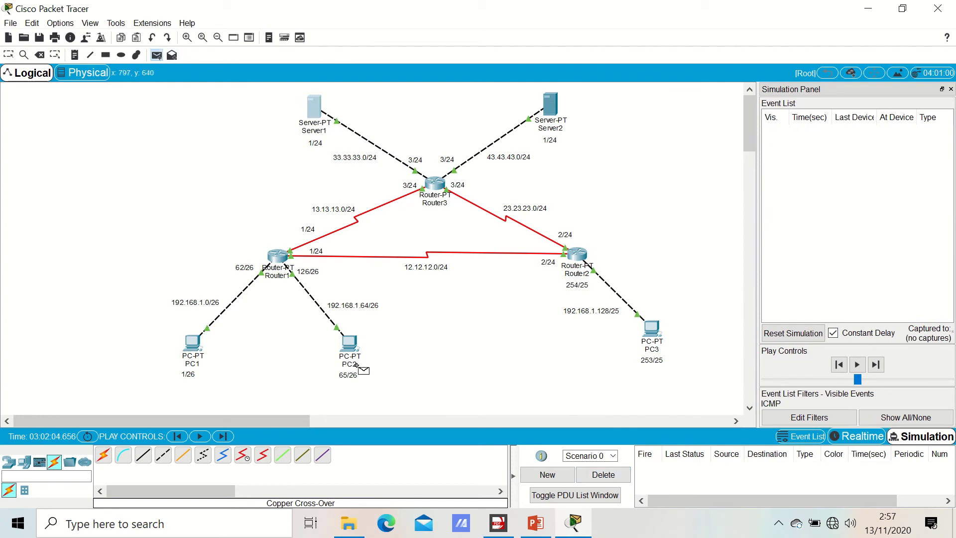
{"action": "left_click", "coordinate": [347, 344]}
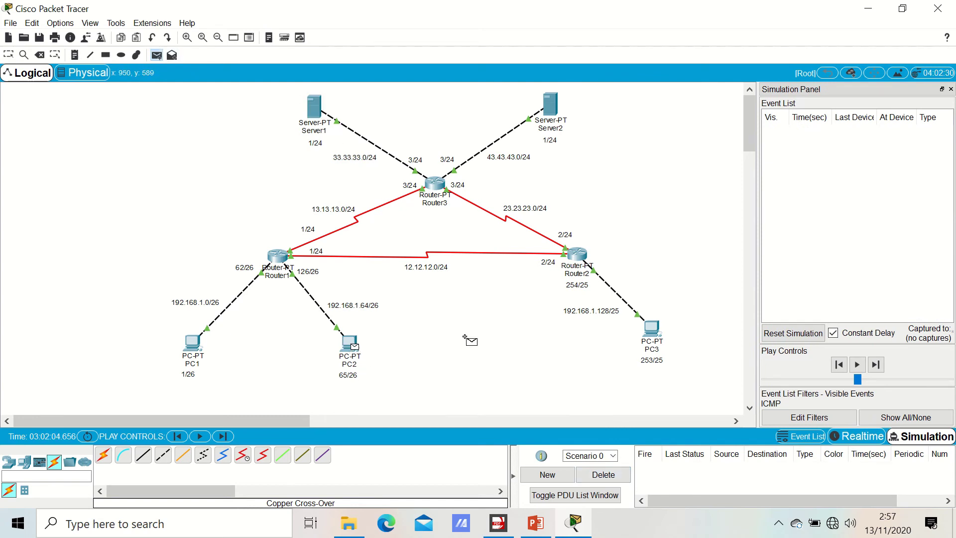
{"action": "left_click", "coordinate": [315, 110]}
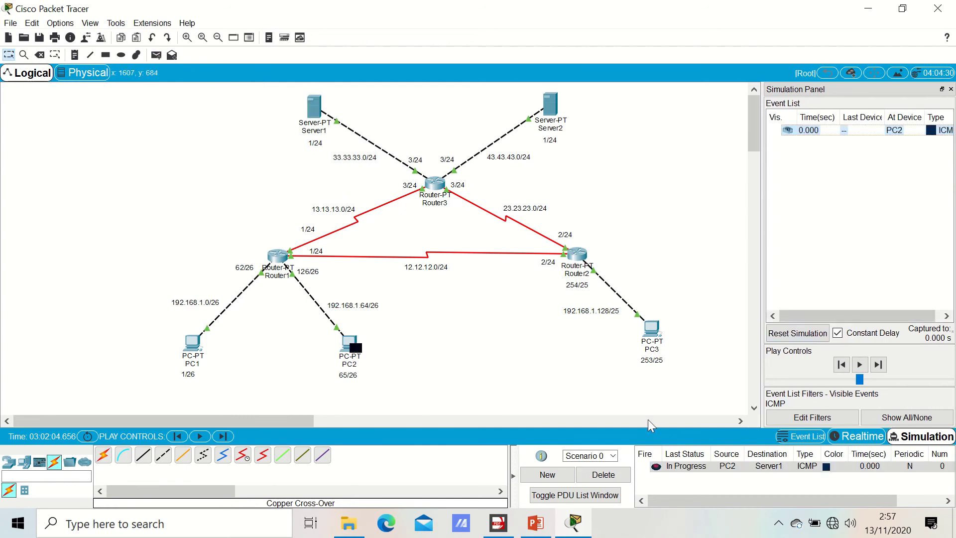
Delete the current PDU scenario and add a simple PDU from Server1 to PC2
{"action": "left_click", "coordinate": [596, 475]}
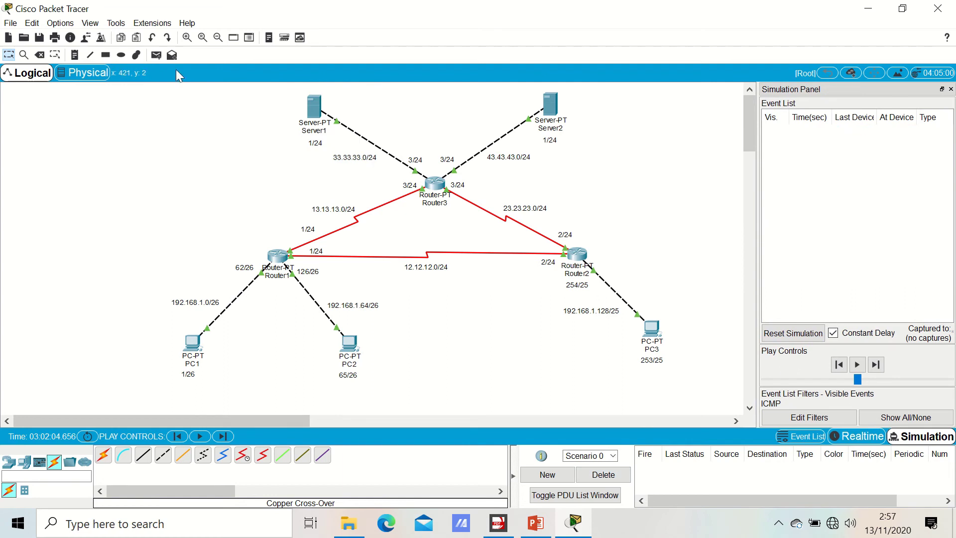
{"action": "left_click", "coordinate": [156, 54]}
{"action": "left_click", "coordinate": [318, 111]}
{"action": "left_click", "coordinate": [349, 343]}
Advance the simulation event by event until the Server1-to-PC2 packet has made its round trip back to Server1
{"action": "left_click", "coordinate": [878, 366]}
{"action": "left_click", "coordinate": [879, 367]}
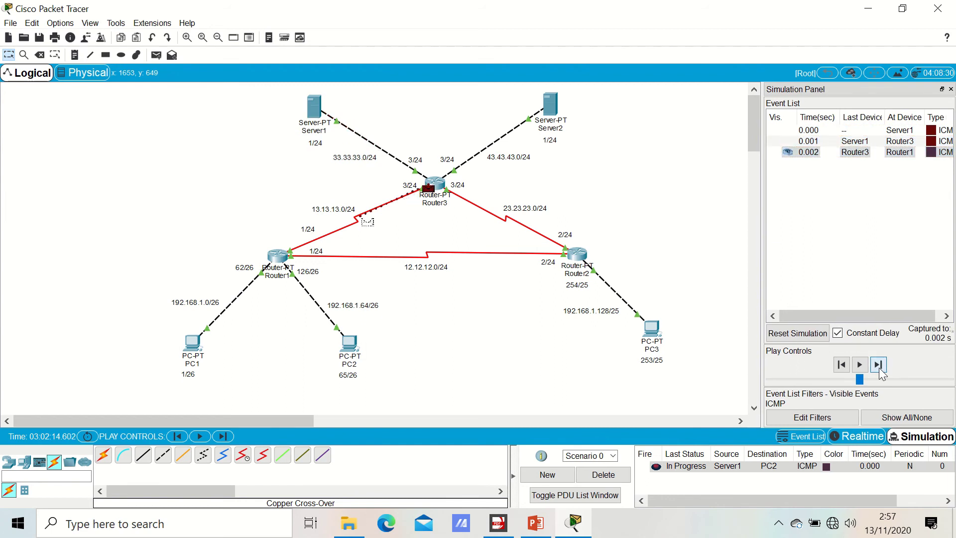
{"action": "left_click", "coordinate": [879, 366]}
{"action": "left_click", "coordinate": [878, 366]}
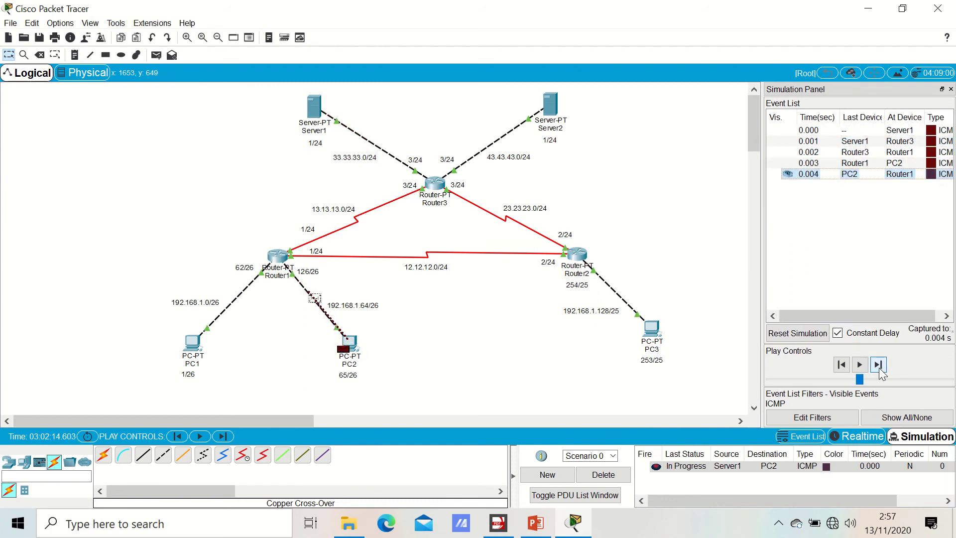
{"action": "left_click", "coordinate": [878, 367]}
{"action": "left_click", "coordinate": [878, 366]}
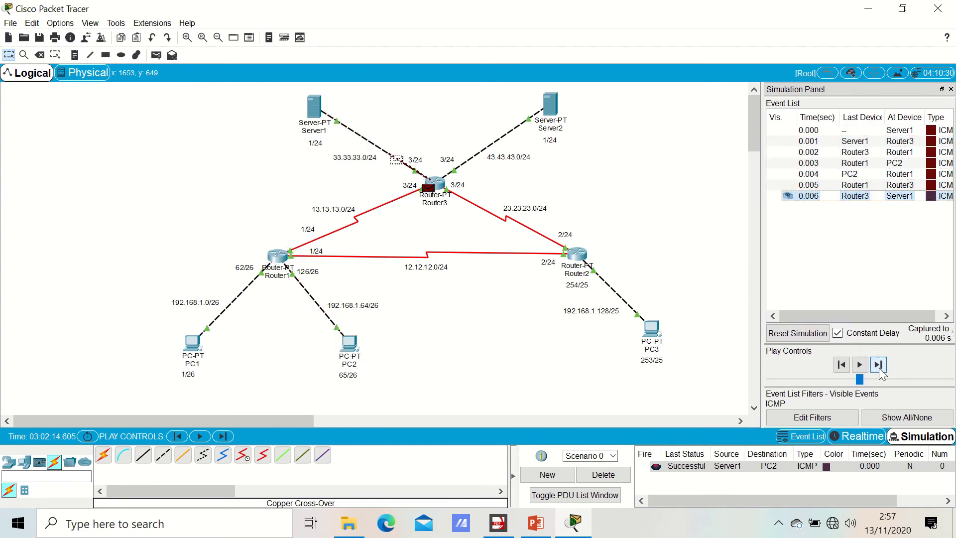
Delete the current PDU scenario and add a simple PDU from Server1 to PC3
{"action": "left_click", "coordinate": [599, 477]}
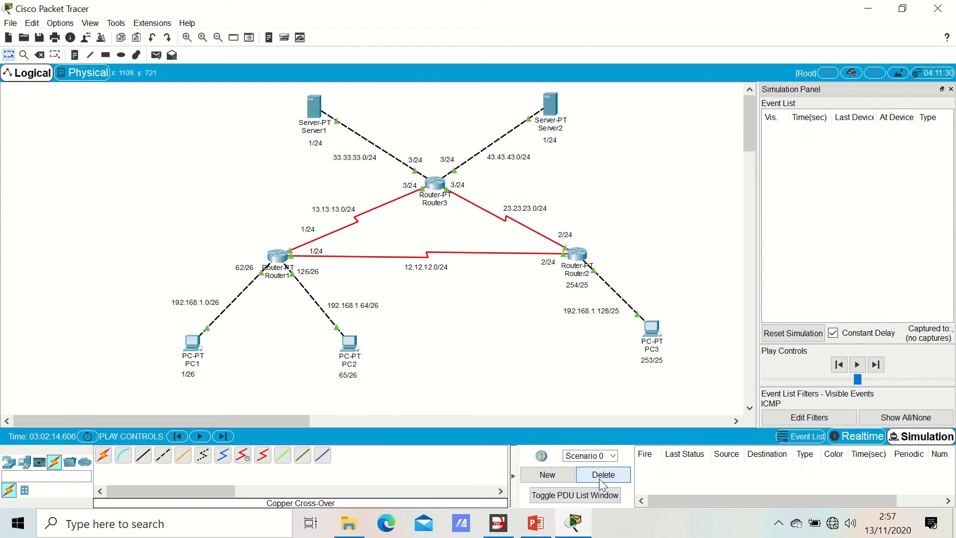
{"action": "left_click", "coordinate": [158, 55]}
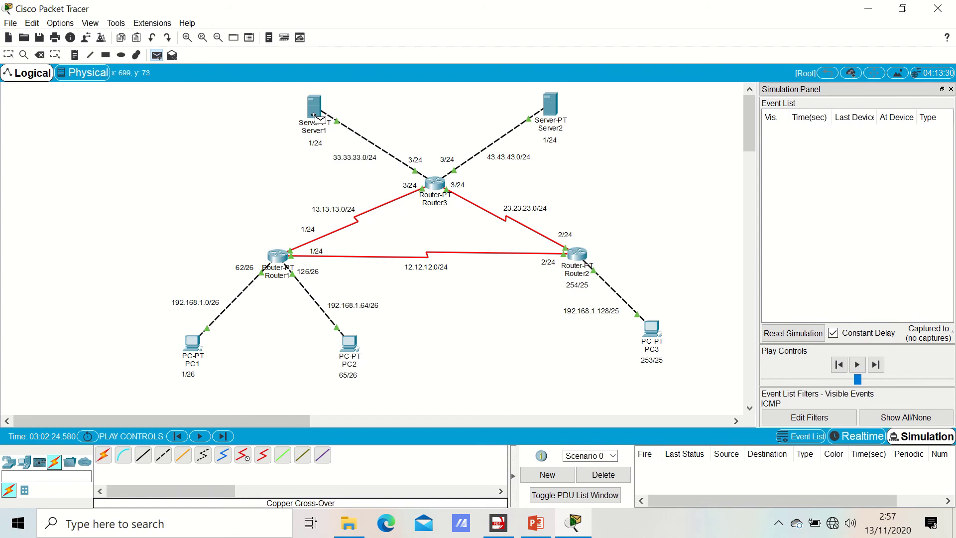
{"action": "left_click", "coordinate": [314, 115]}
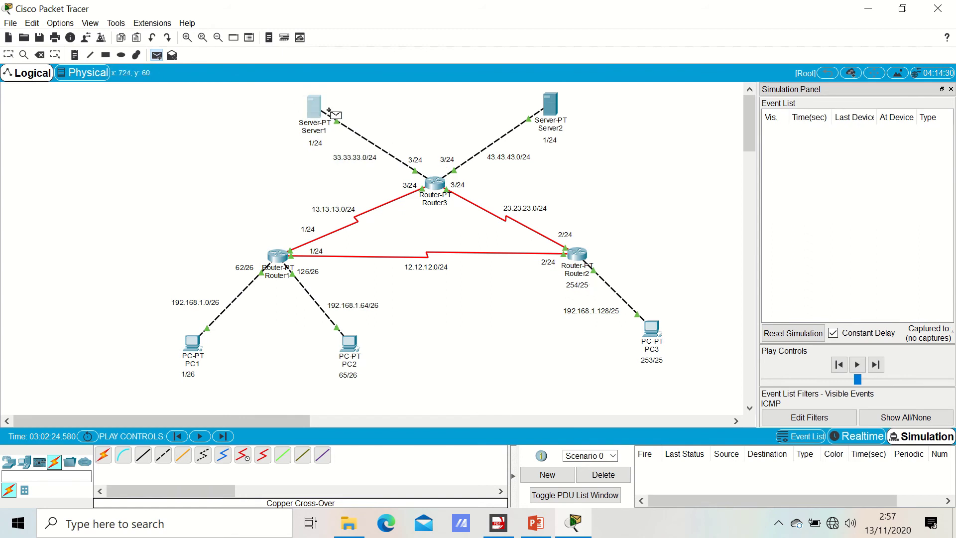
{"action": "left_click", "coordinate": [647, 326]}
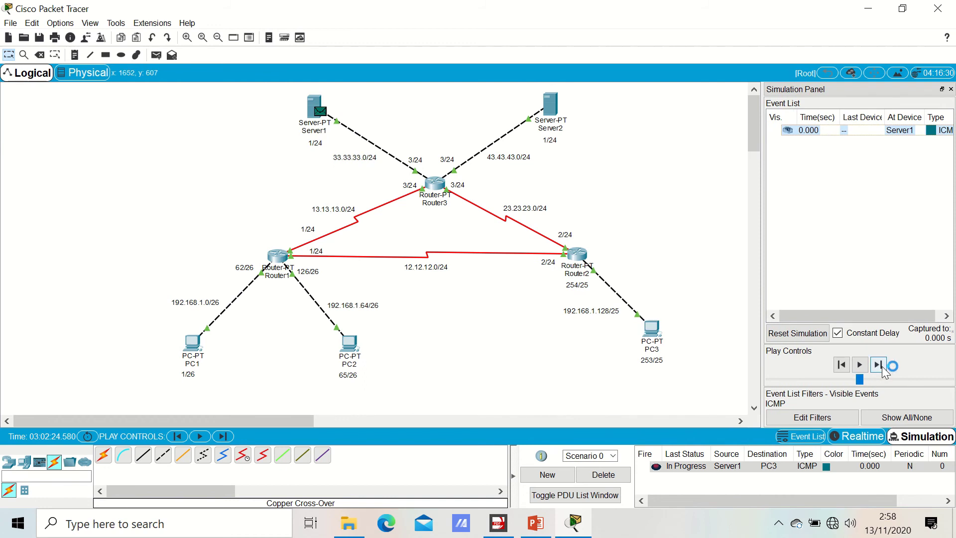
Advance the simulation event by event until the Server1-to-PC3 packet has made its round trip back to Server1
{"action": "left_click", "coordinate": [880, 366]}
{"action": "left_click", "coordinate": [879, 366]}
{"action": "left_click", "coordinate": [880, 366]}
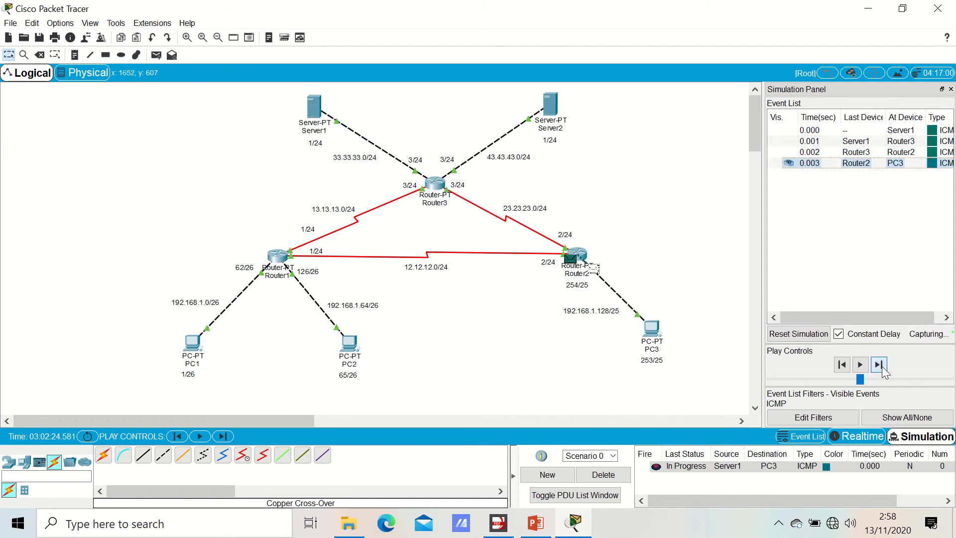
{"action": "left_click", "coordinate": [880, 366]}
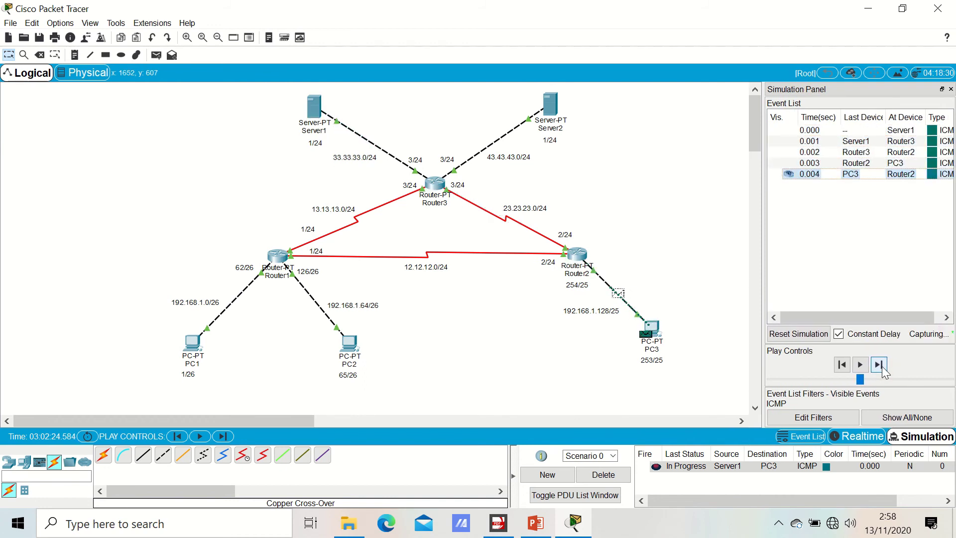
{"action": "left_click", "coordinate": [879, 366]}
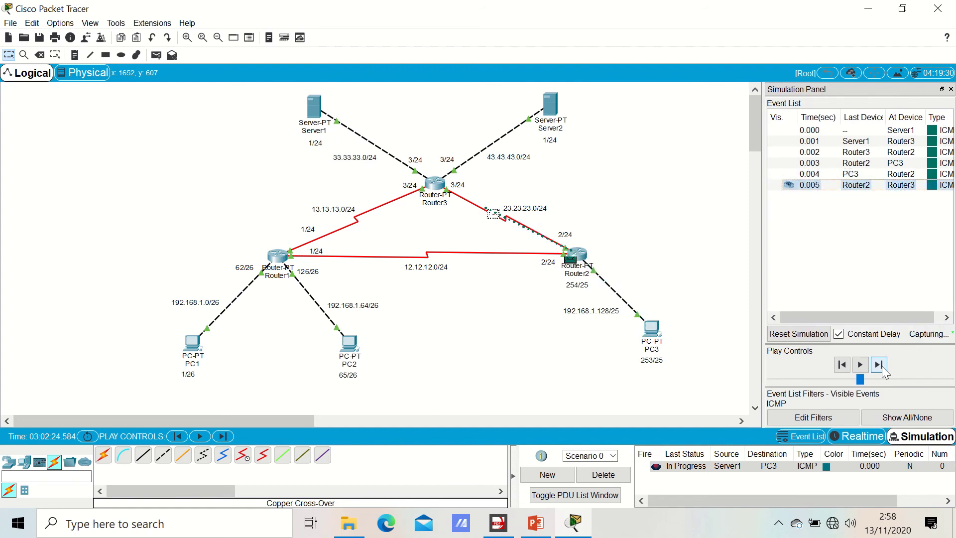
{"action": "left_click", "coordinate": [880, 366]}
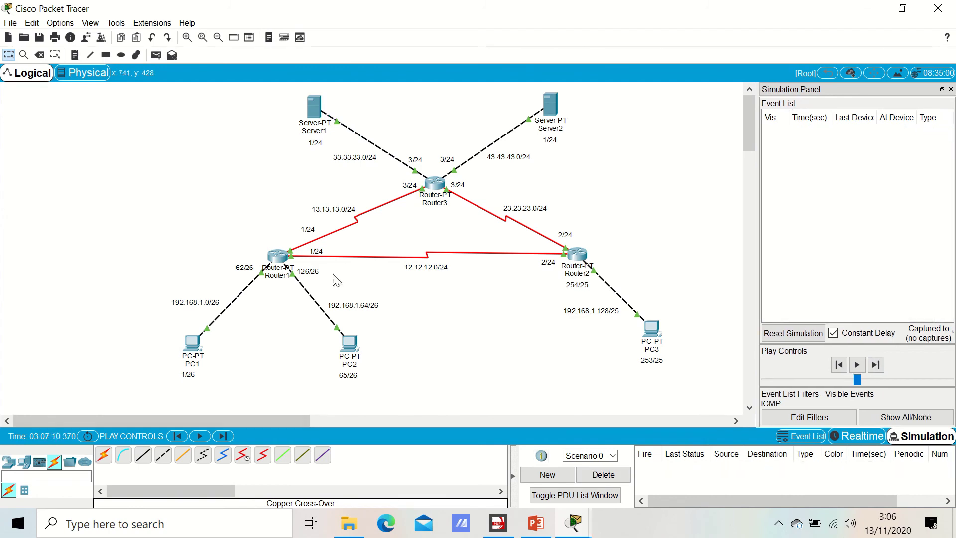
Switch to PDF Reader Pro and read the lab module's instructions that follow the simple PDU scenarios
{"action": "left_click", "coordinate": [503, 524]}
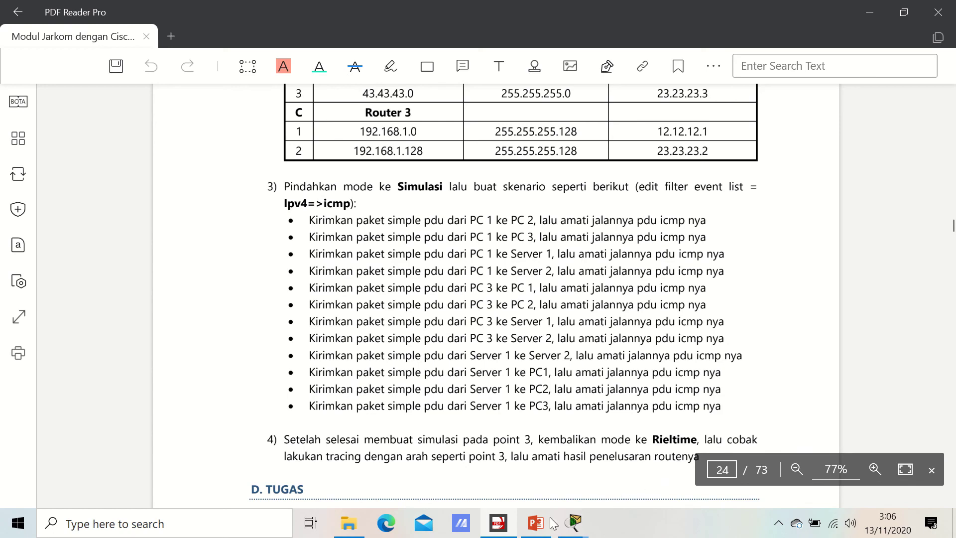
Switch back to the network topology in Cisco Packet Tracer and change from Simulation to Realtime mode
{"action": "left_click", "coordinate": [574, 524]}
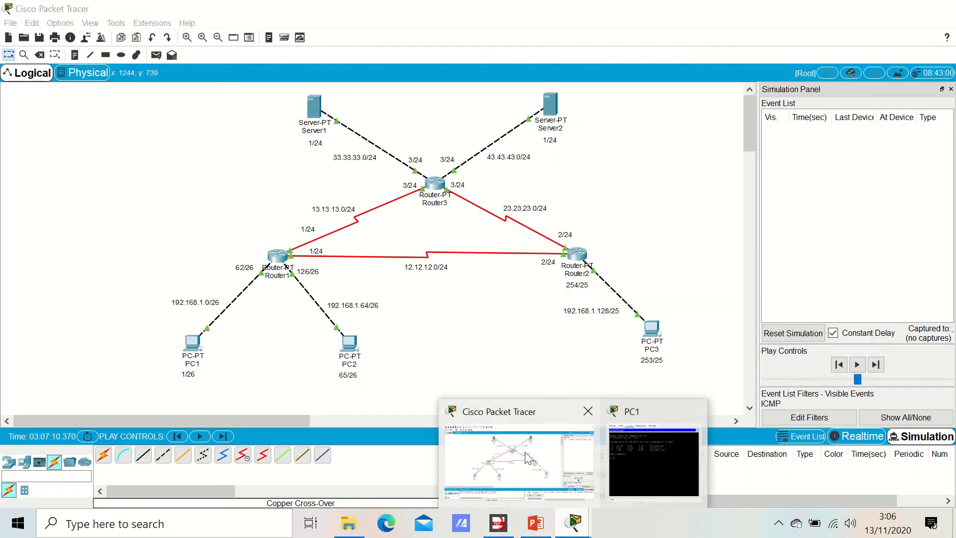
{"action": "left_click", "coordinate": [529, 459]}
{"action": "left_click", "coordinate": [858, 437]}
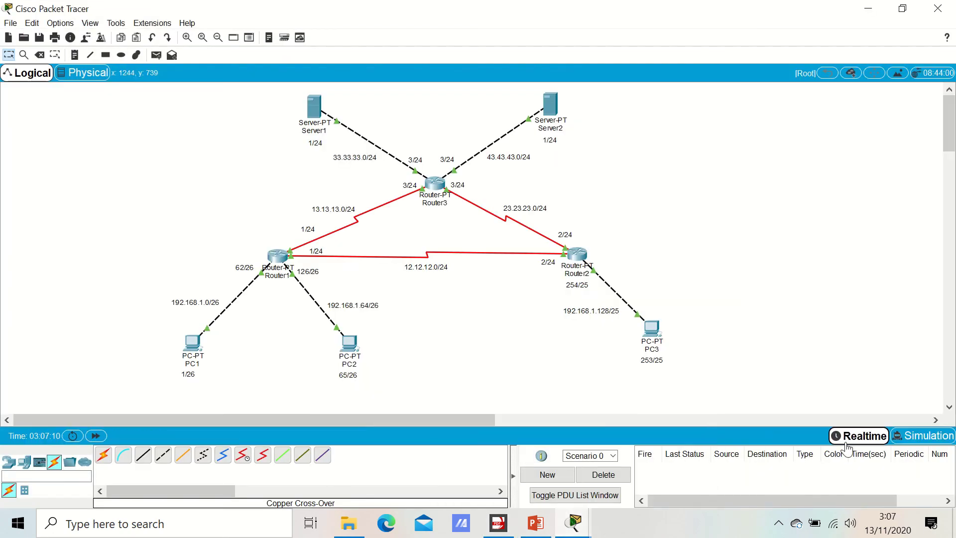
Bring up PC1's command prompt beside the topology and trace the route to PC2 with tracert 192.168.1.65
{"action": "left_click", "coordinate": [196, 338]}
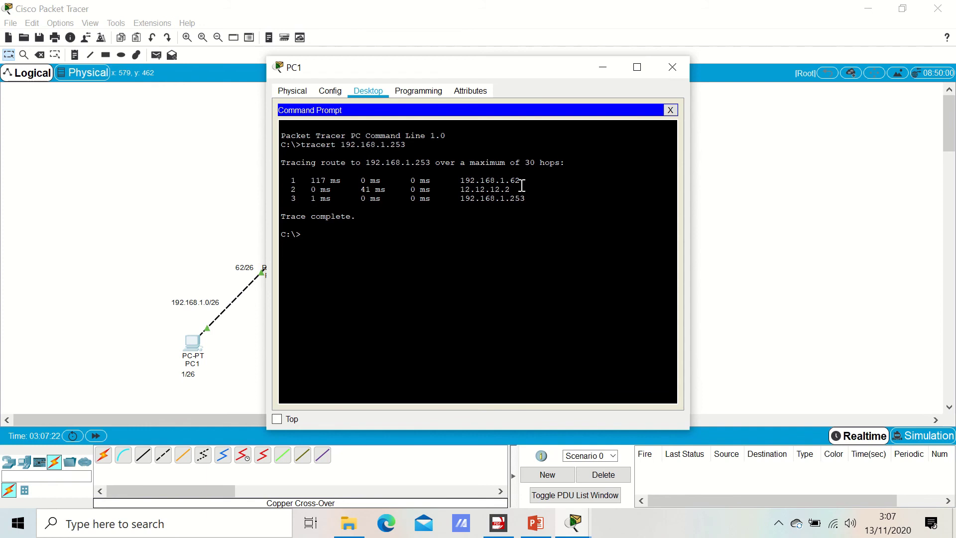
{"action": "left_click_drag", "start_coordinate": [506, 76], "coordinate": [703, 89]}
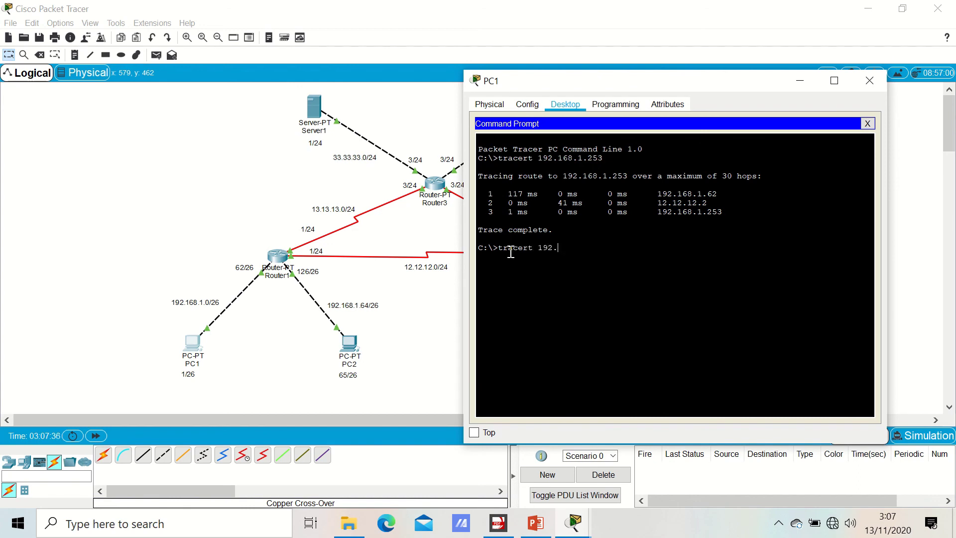
{"action": "type", "text": "68.1.65"}
{"action": "key", "text": "Return"}
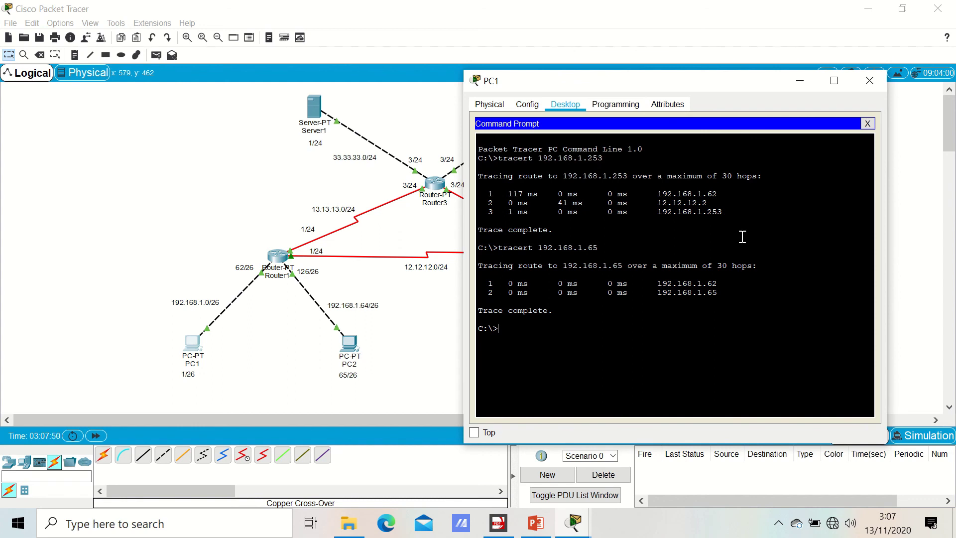
Trace the routes from PC1 to Server1 at 33.33.33.1 and Server2 at 43.43.43.1, and close PC1's window
{"action": "type", "text": "tracert 33.33.33.1"}
{"action": "key", "text": "Return"}
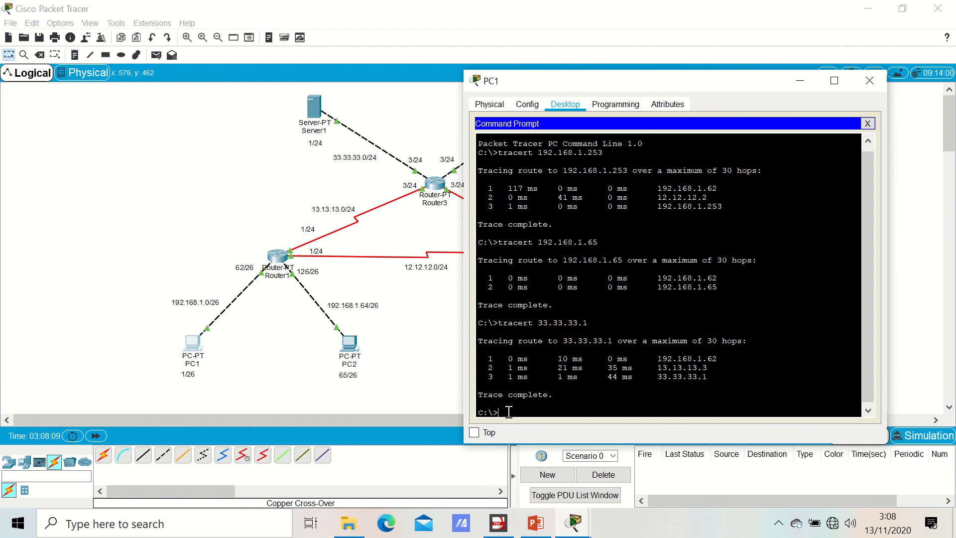
{"action": "type", "text": "tracert 43.43.43.1"}
{"action": "key", "text": "Return"}
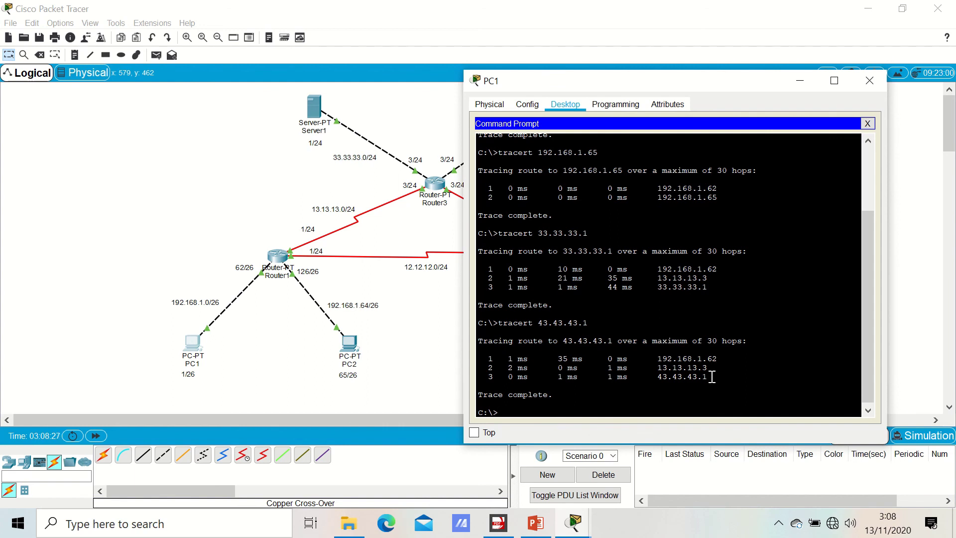
{"action": "left_click", "coordinate": [869, 80]}
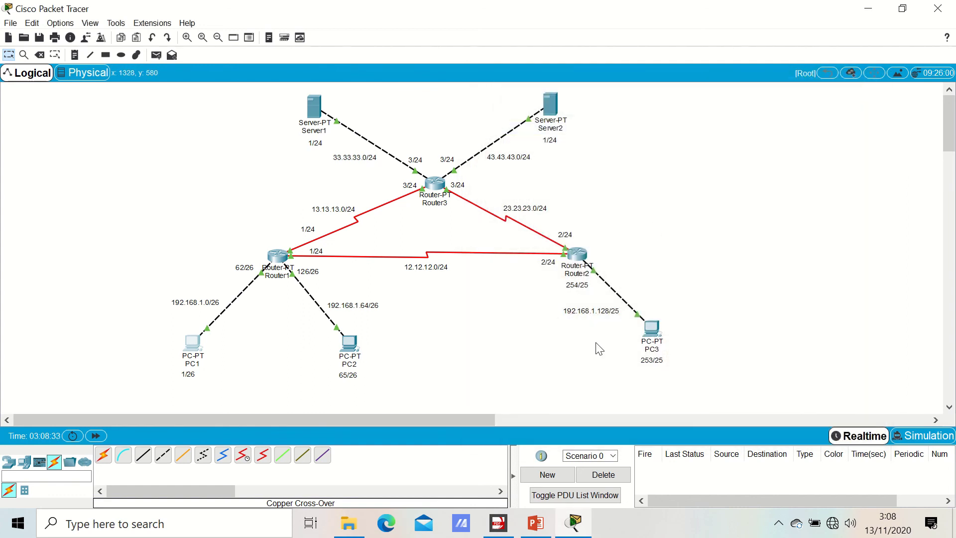